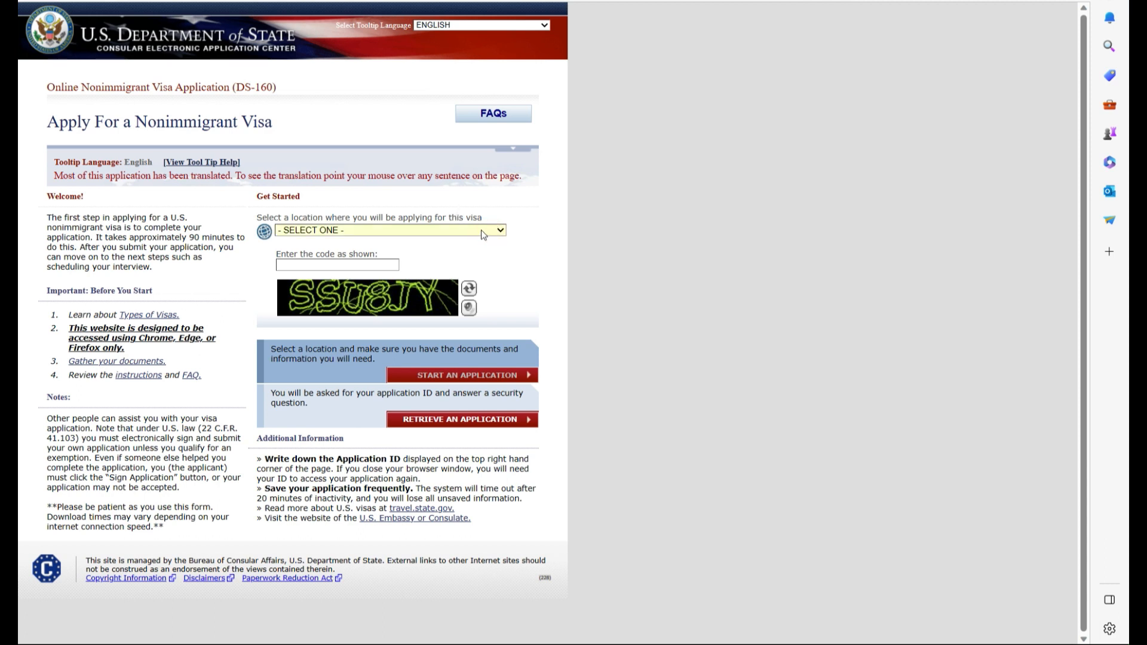
- Select CANADA, TORONTO as the application location
left_click(444, 231)
scroll(384, 338, "down", 6)
scroll(384, 338, "down", 6)
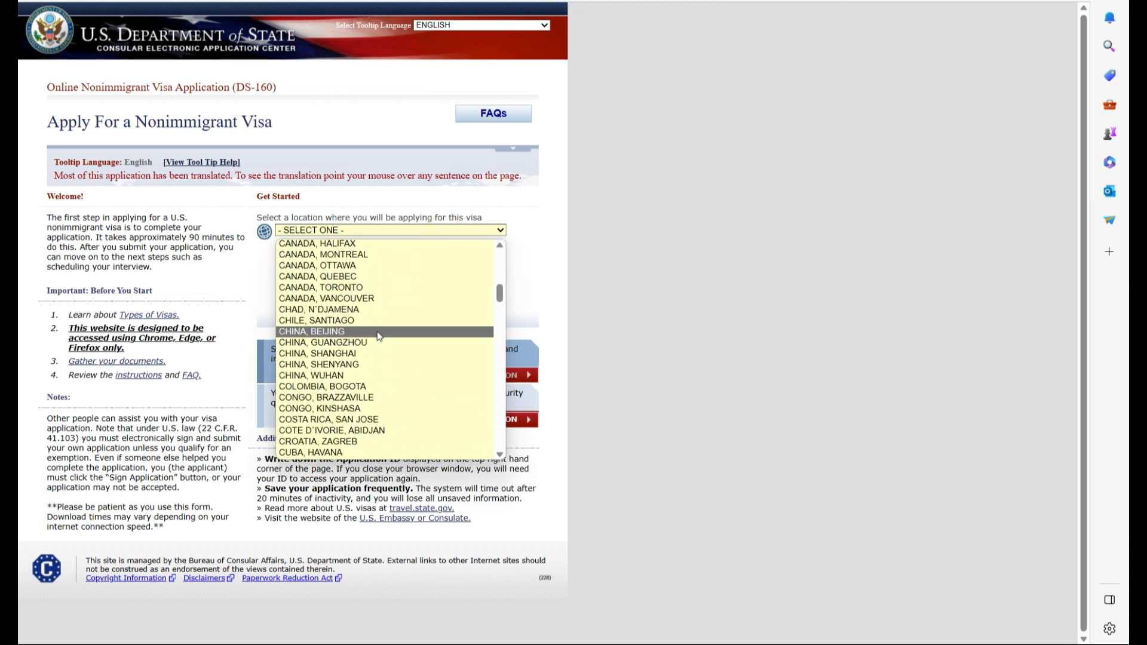
left_click(335, 288)
- Enter the captcha code, start a new application, and copy the issued Application ID
left_click(341, 265)
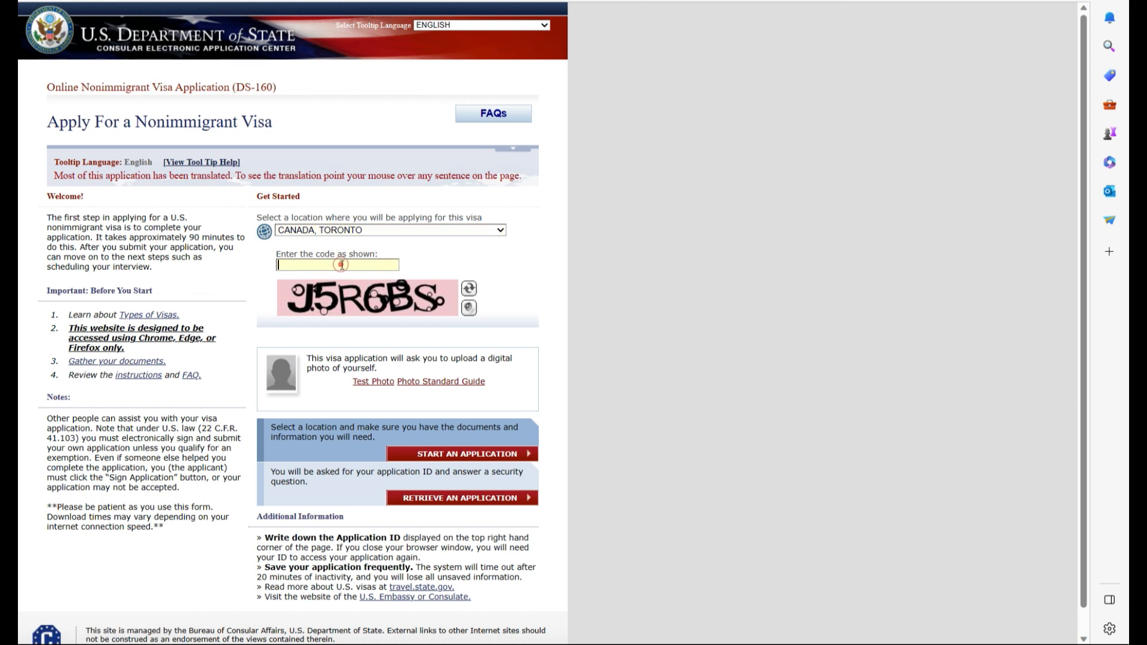
type("J5R6BS")
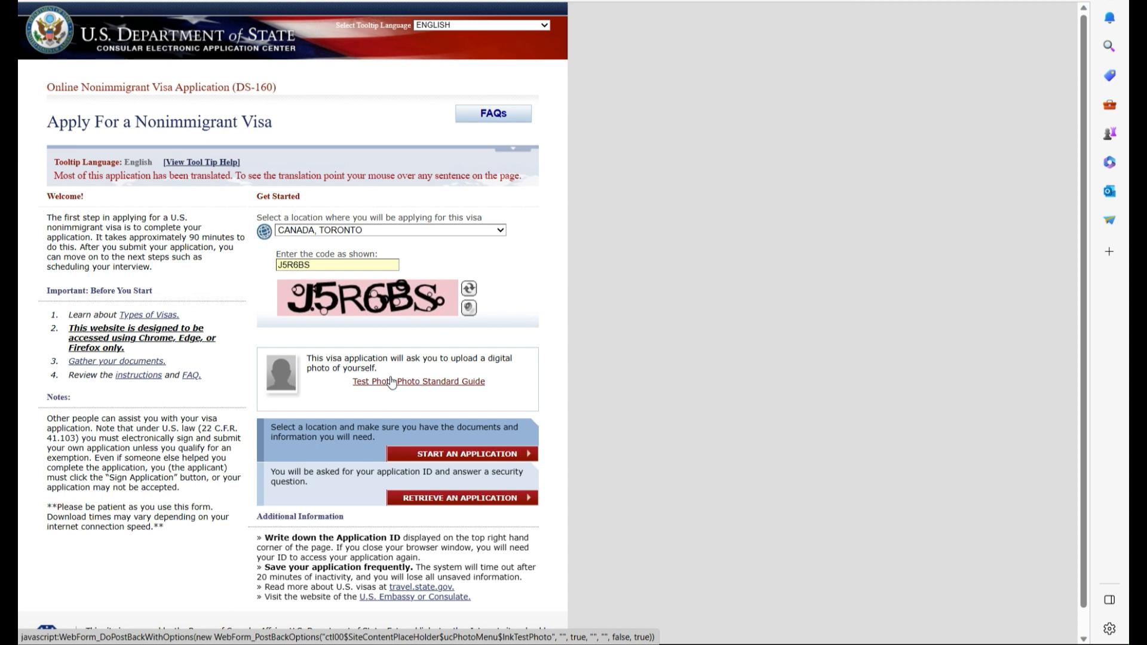
left_click(475, 455)
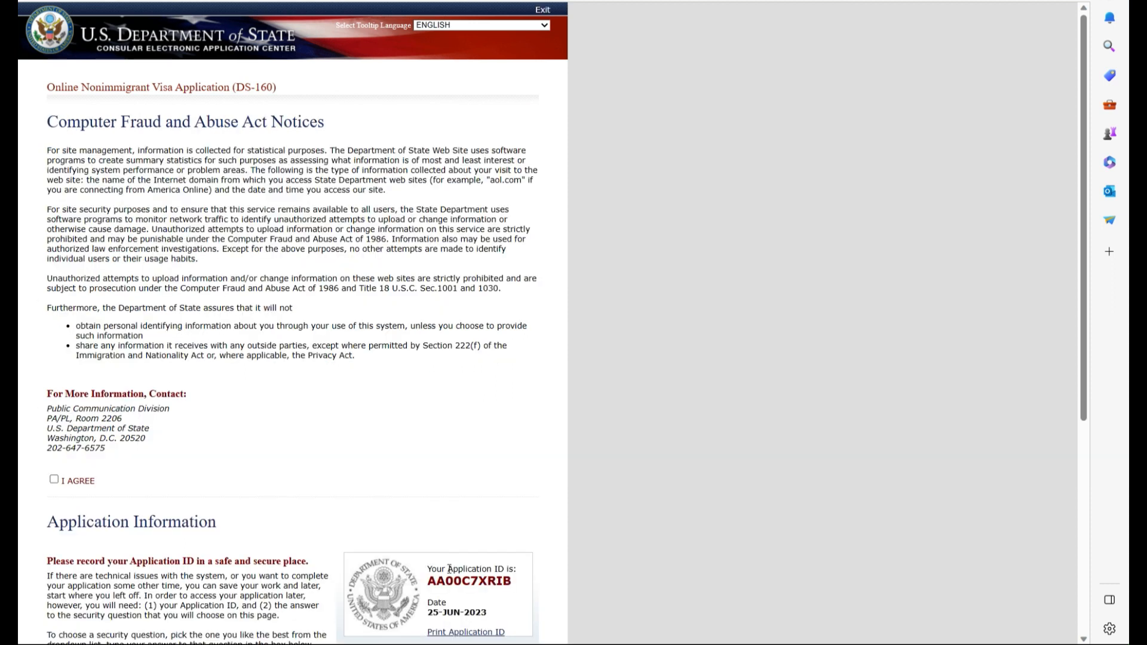
left_click_drag(428, 581, 514, 581)
right_click(495, 575)
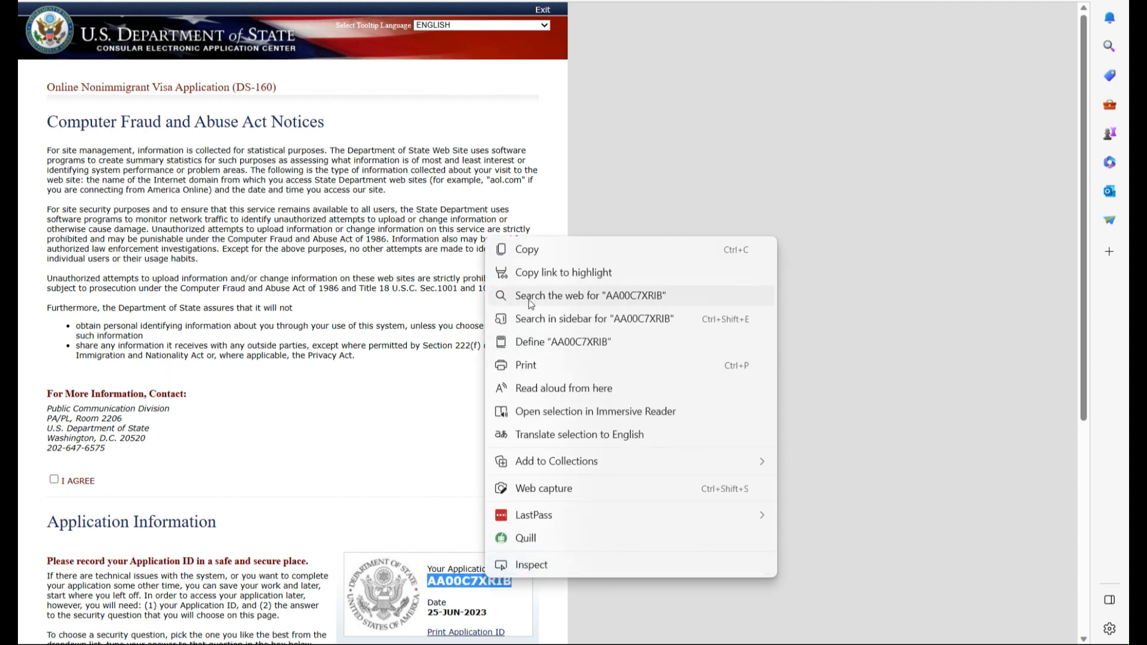
left_click(529, 250)
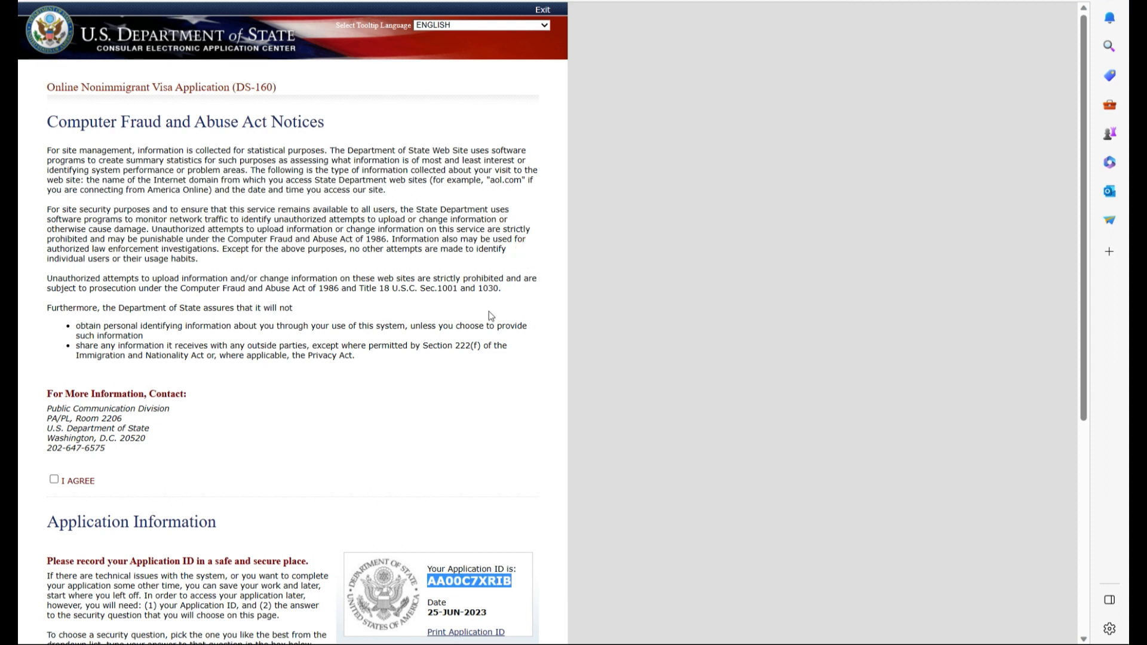
- Paste the new Application ID over the old one in Sticky Notes, then accept the fraud notices
key("super")
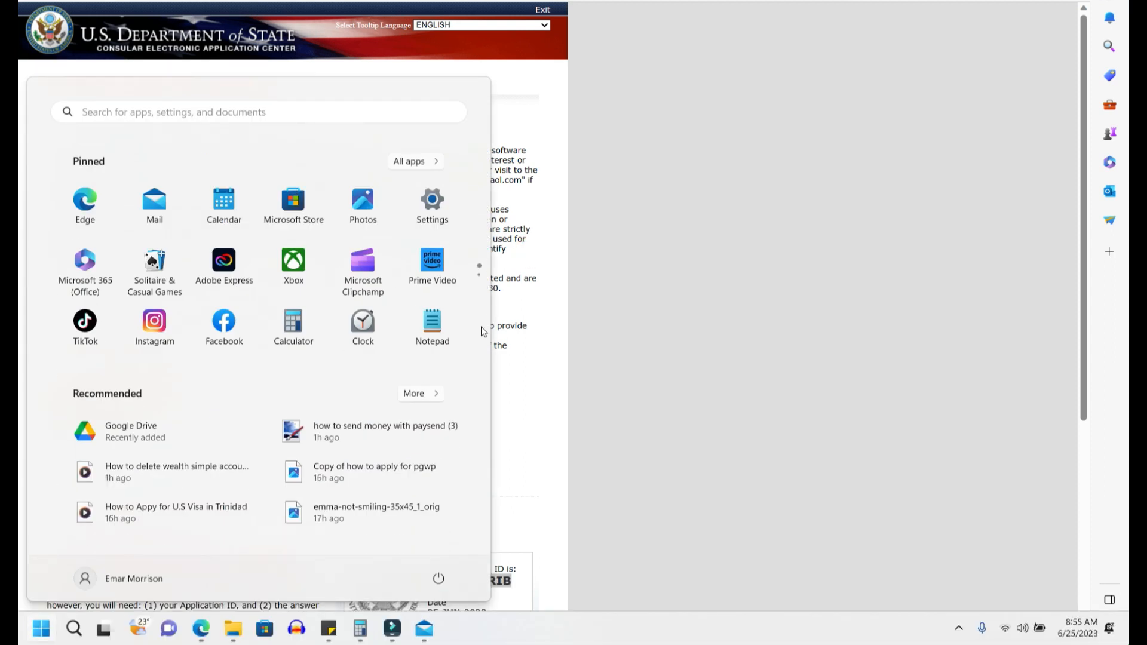
left_click(329, 629)
double_click(832, 424)
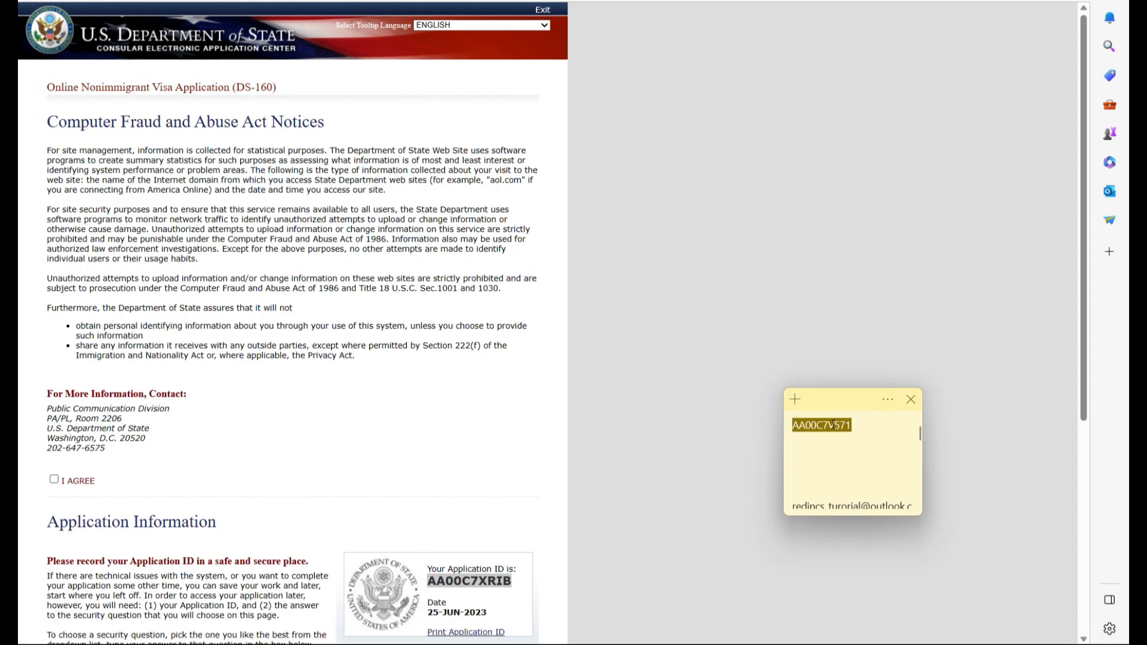
key("ctrl+v")
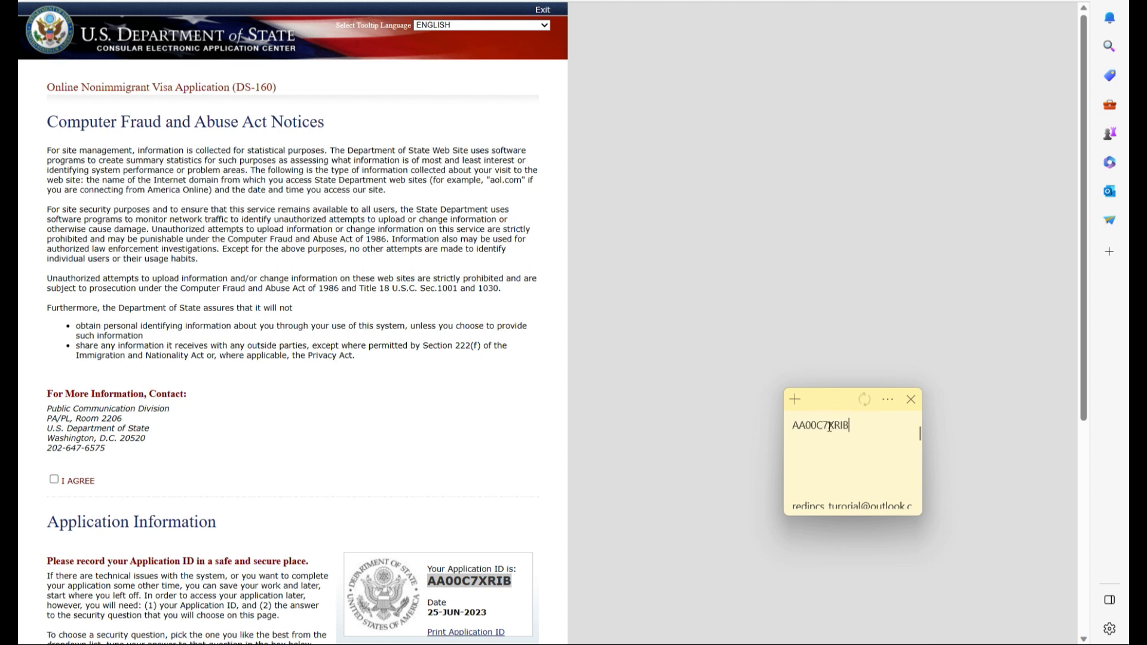
left_click(54, 482)
left_click(54, 481)
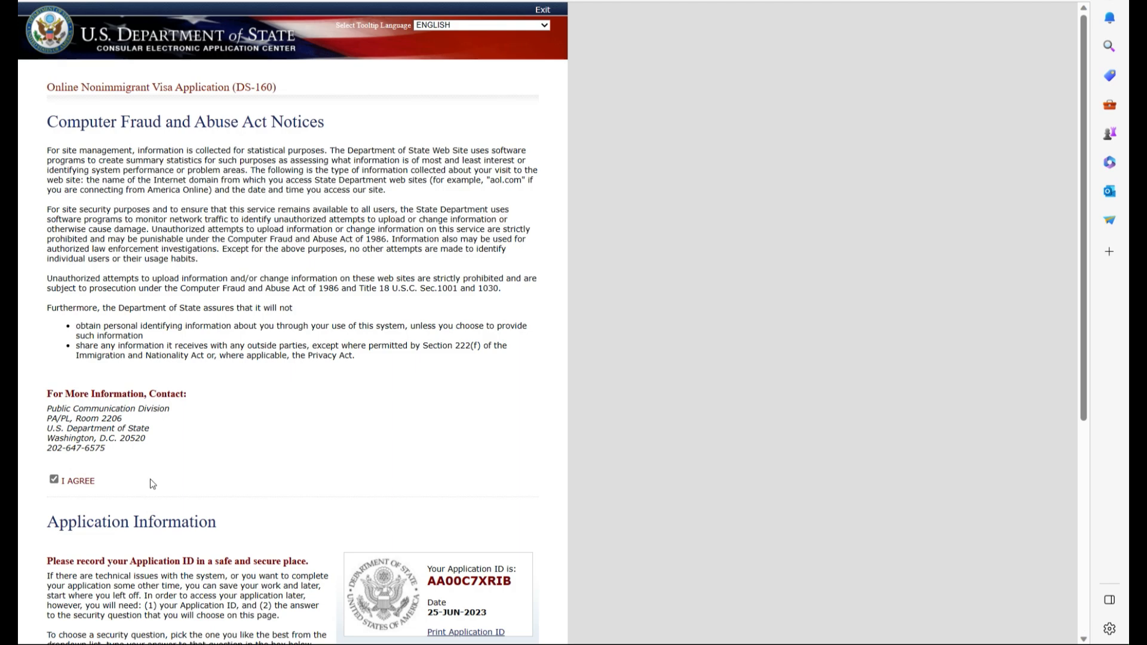
- Keep the mother's mother security question, autofill the saved answer, and continue to Personal Information 1
scroll(151, 484, "down", 5)
left_click(87, 492)
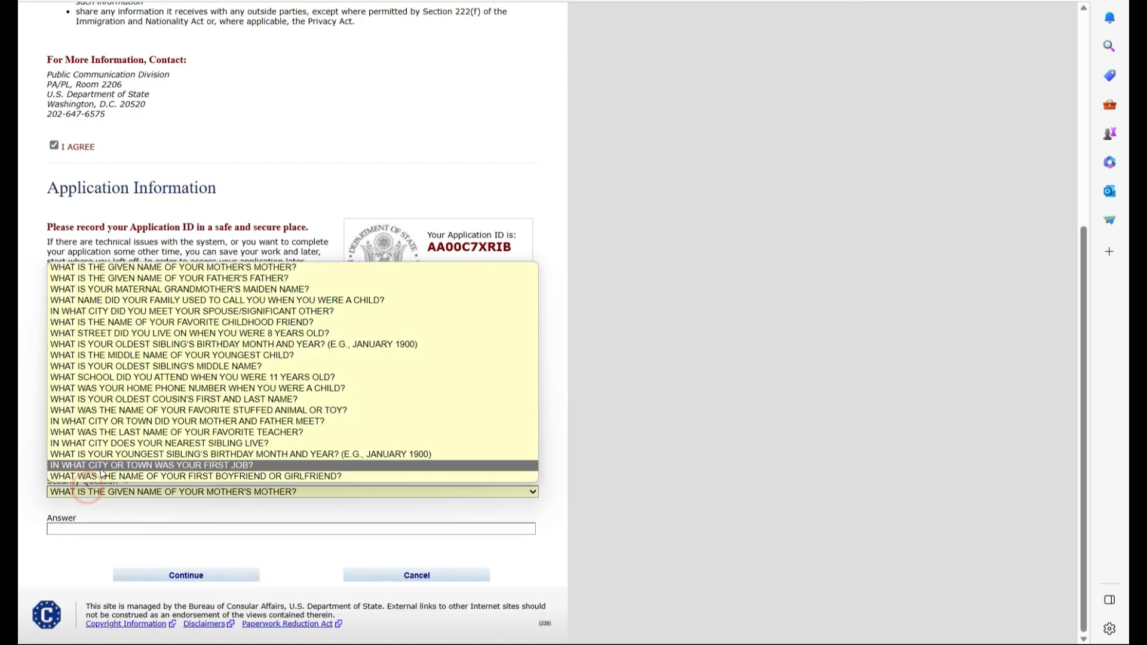
left_click(545, 398)
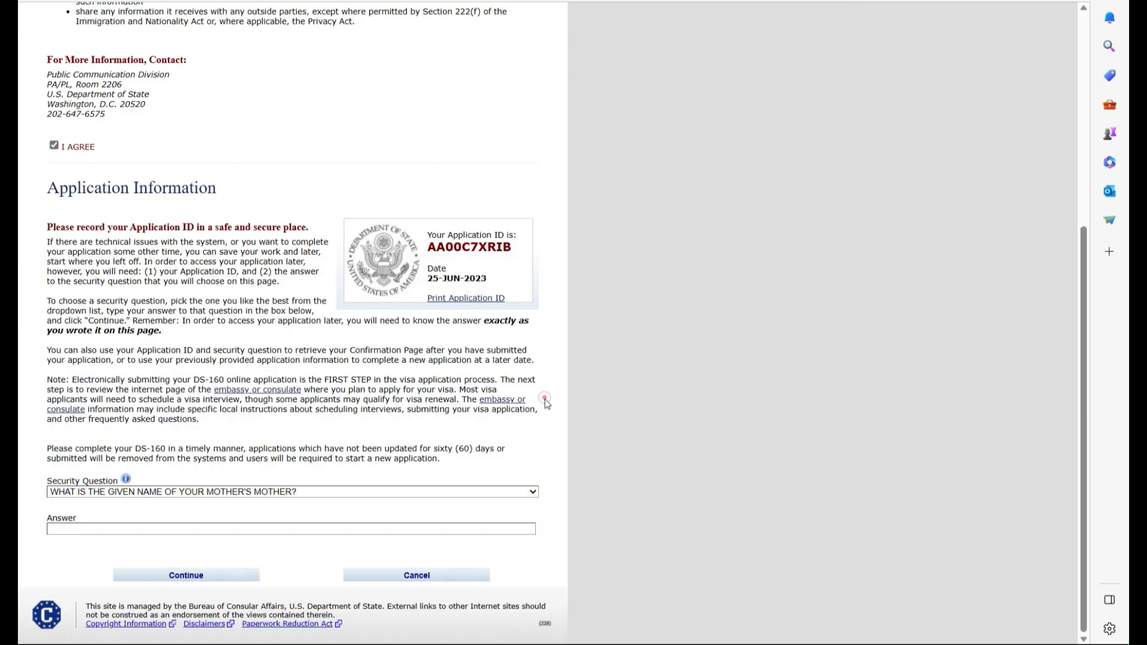
left_click(179, 529)
left_click(84, 567)
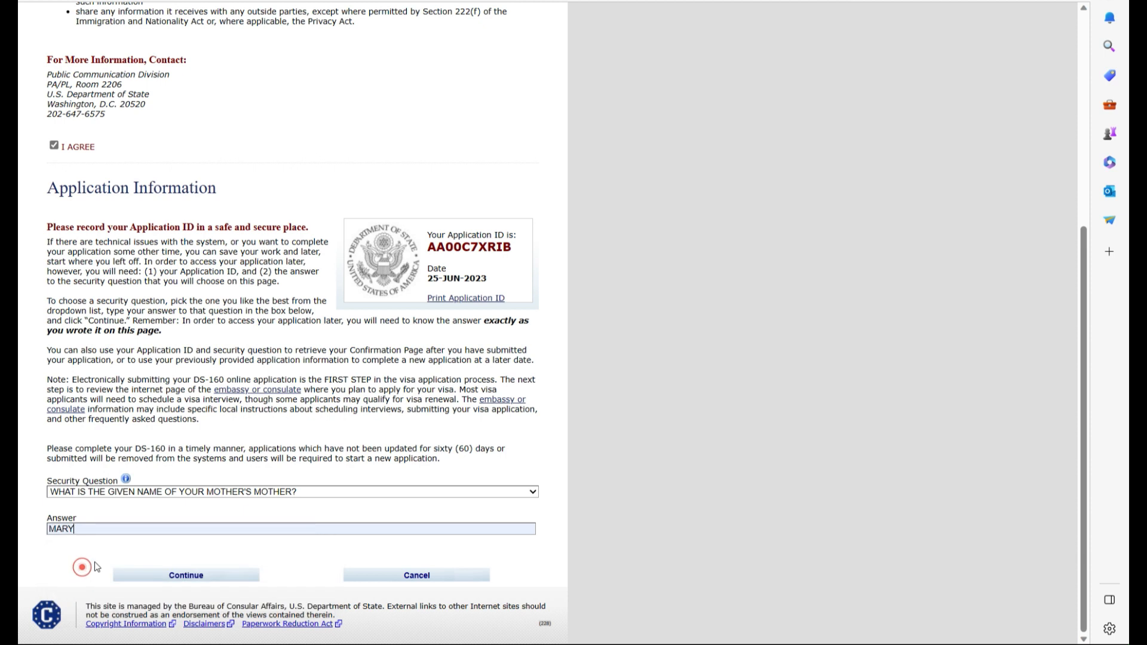
left_click(211, 577)
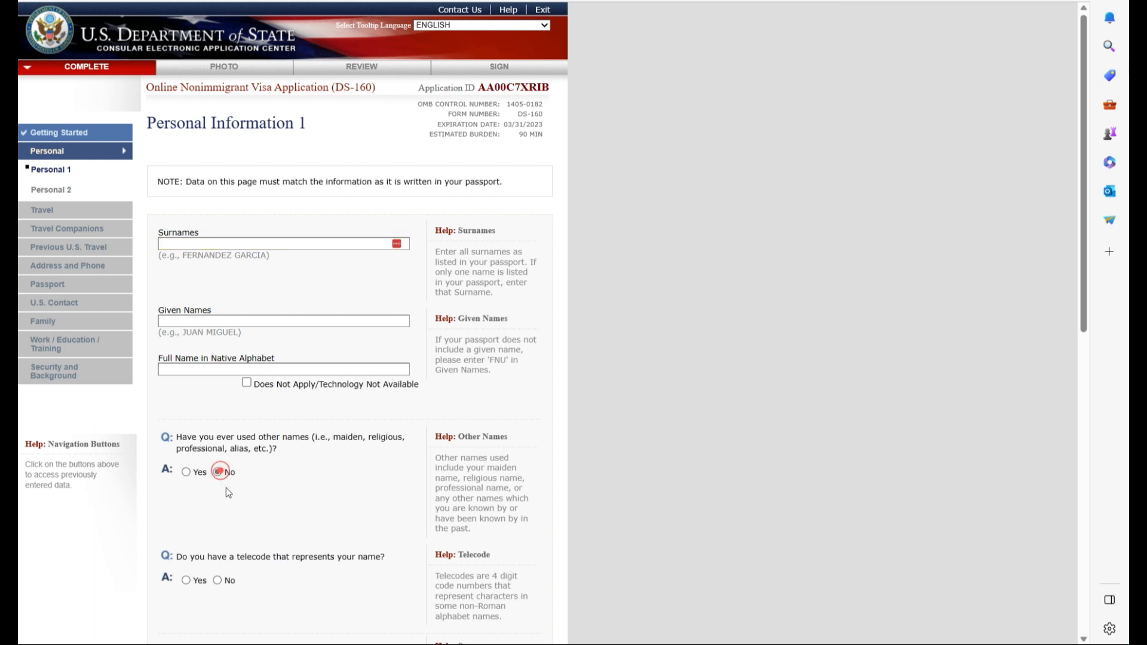
- Answer No to a name telecode and set sex MALE and marital status SINGLE
left_click(223, 580)
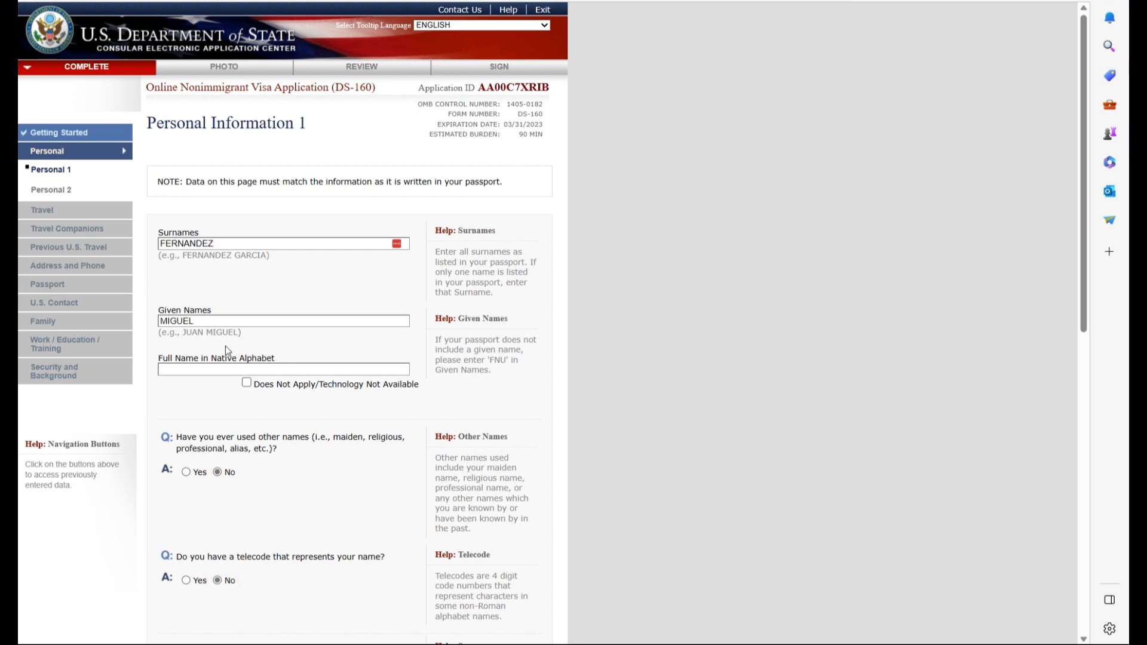
scroll(225, 346, "down", 3)
left_click(346, 469)
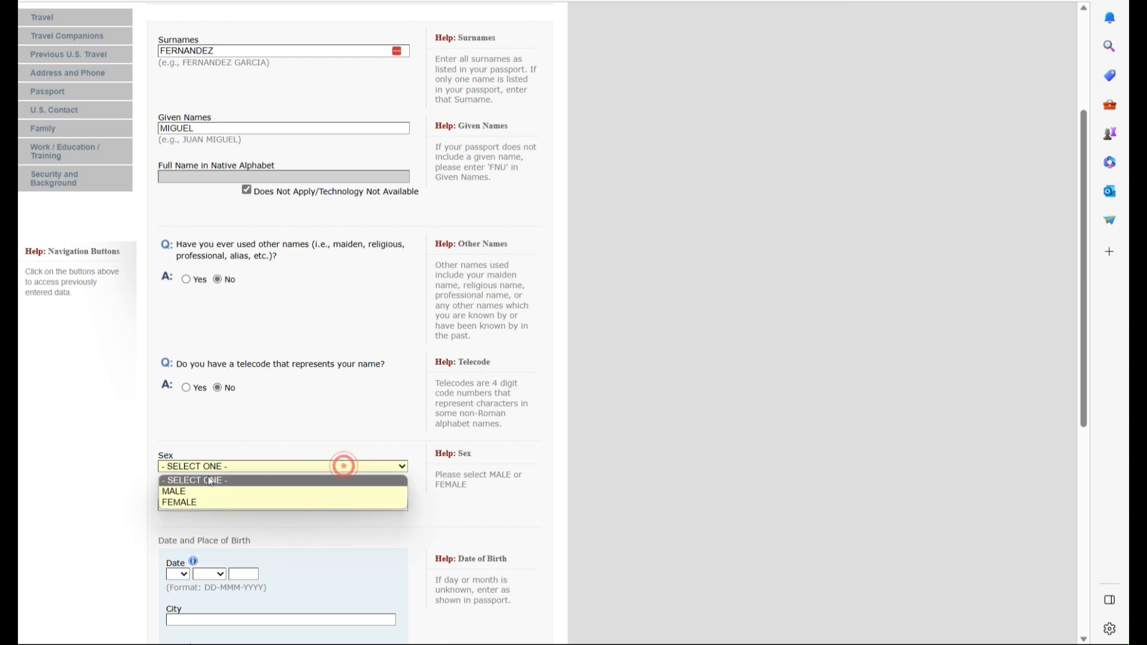
left_click(203, 491)
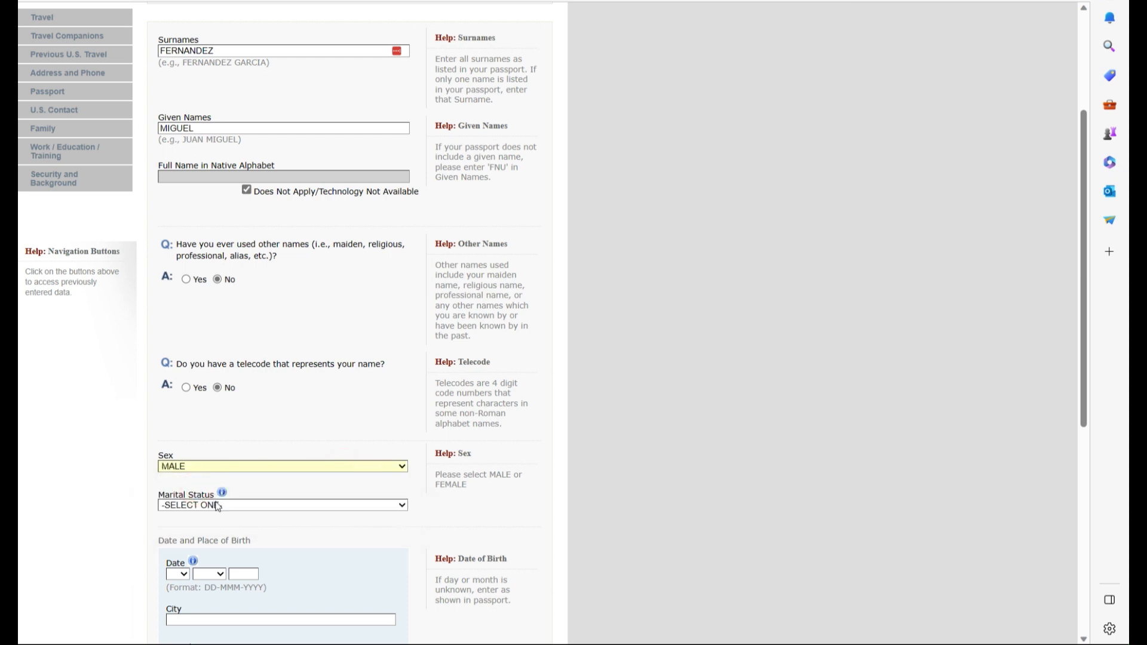
left_click(217, 505)
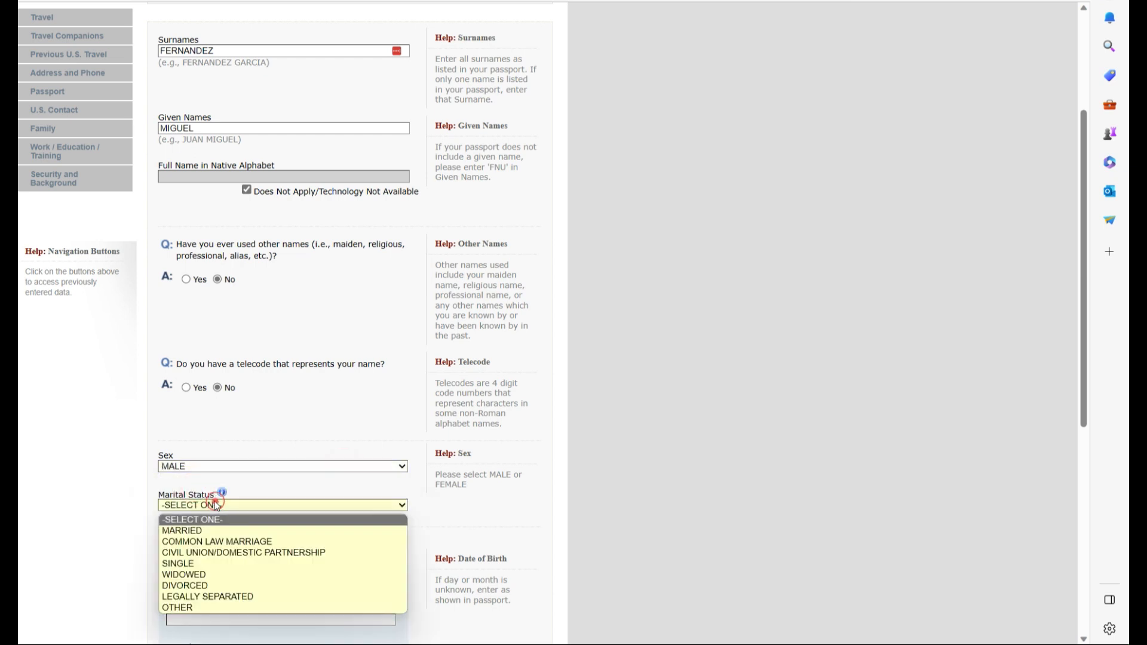
left_click(196, 564)
- Set the date of birth to 01 JAN 1990
scroll(236, 351, "down", 5)
scroll(236, 352, "up", 5)
scroll(235, 351, "down", 3)
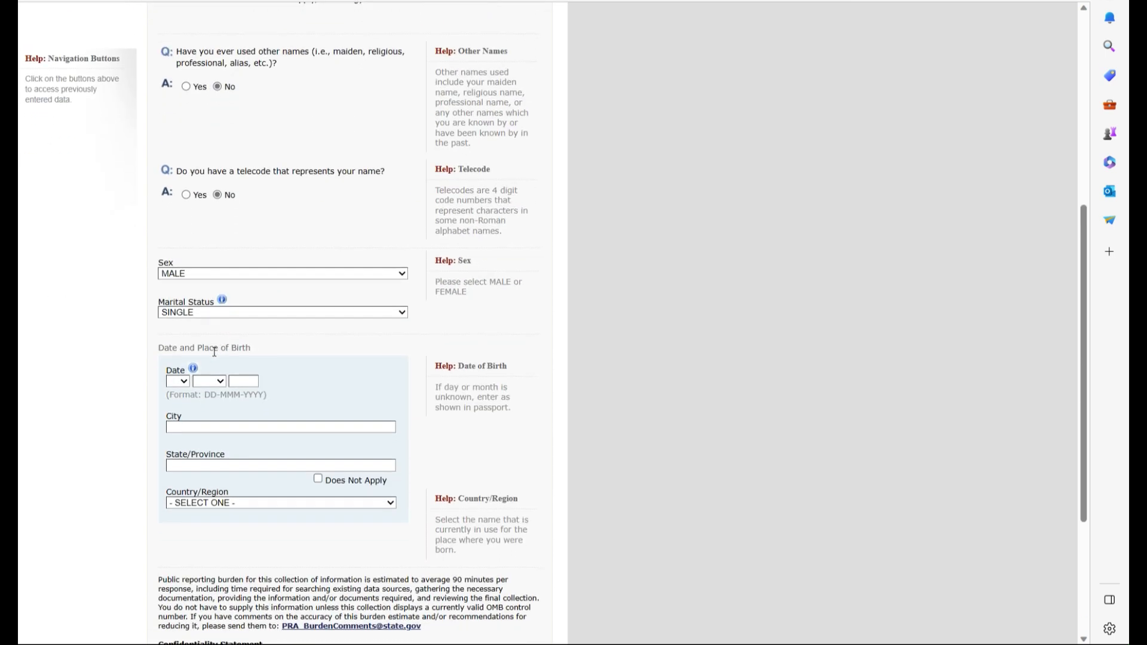
left_click(185, 381)
left_click(179, 407)
left_click(220, 381)
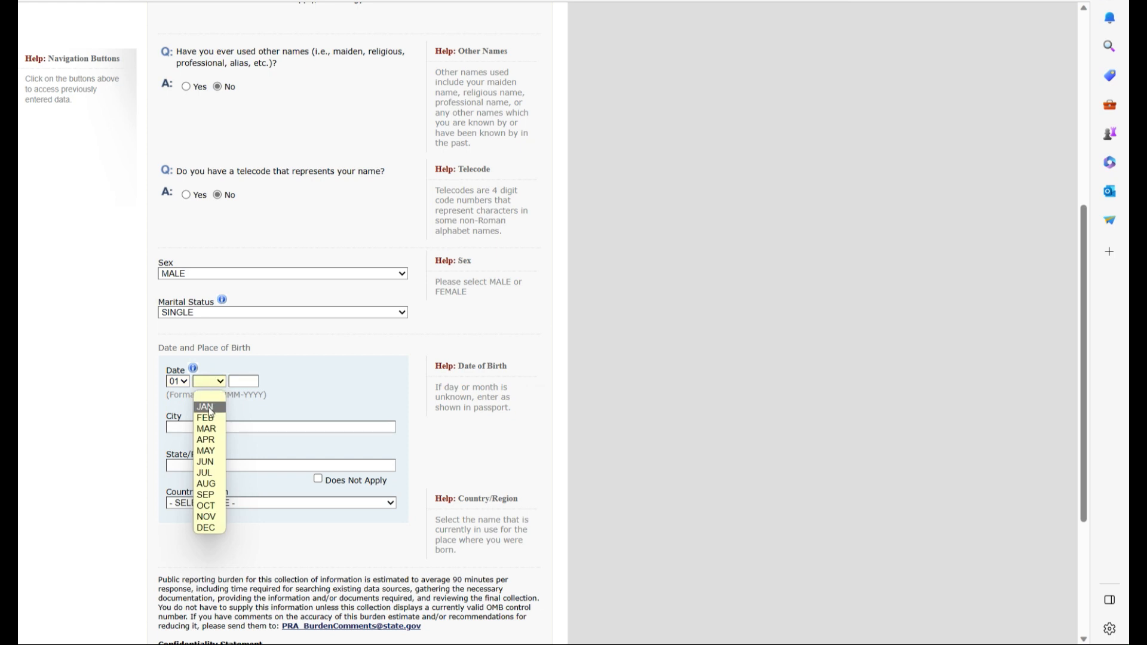
left_click(206, 407)
left_click(244, 381)
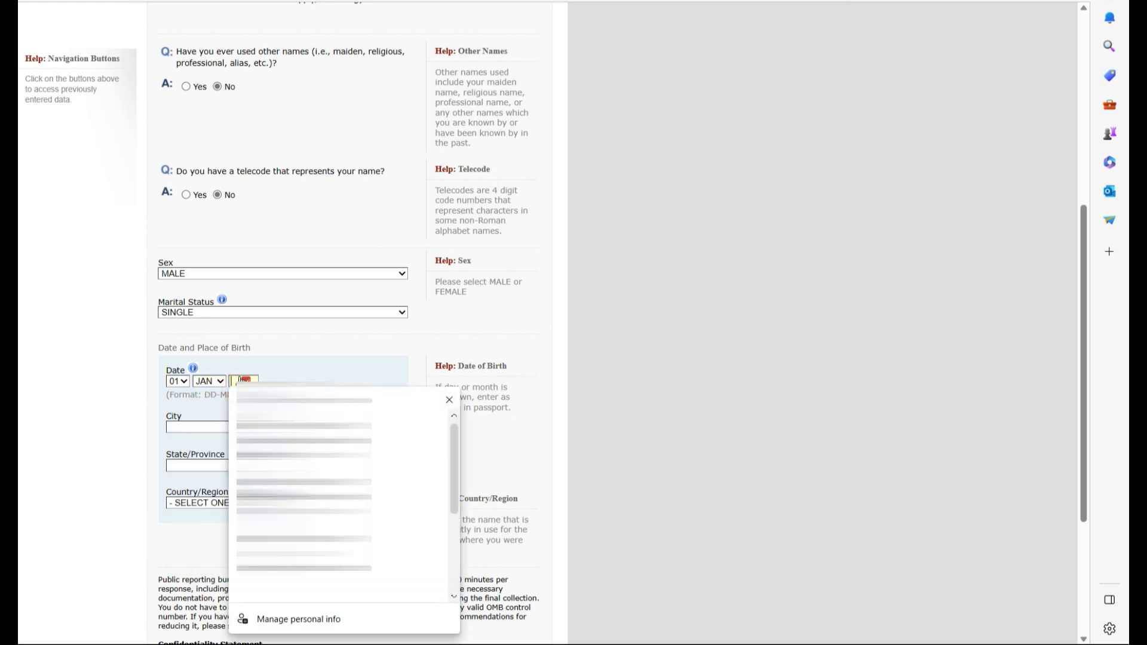
left_click(306, 363)
- Enter birthplace TORONTO, ONTARIO, country CANADA
left_click(200, 426)
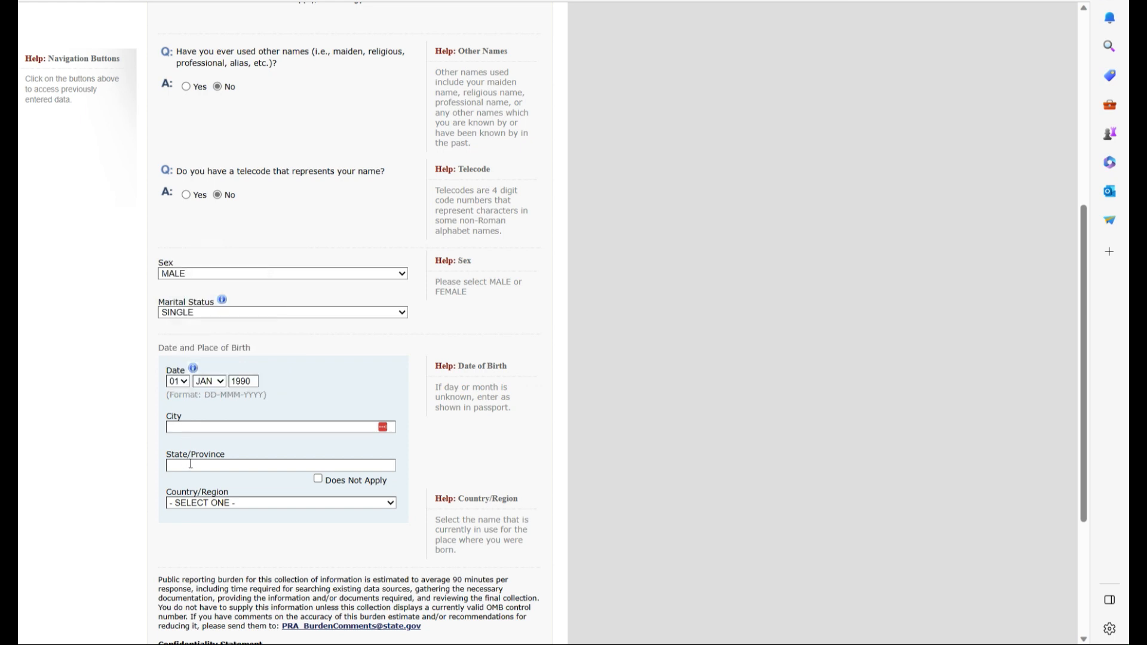
left_click(203, 426)
type("TORONTO")
left_click(203, 466)
type("ONTARIO")
left_click(319, 502)
scroll(317, 496, "down", 7)
left_click(315, 489)
scroll(359, 418, "down", 4)
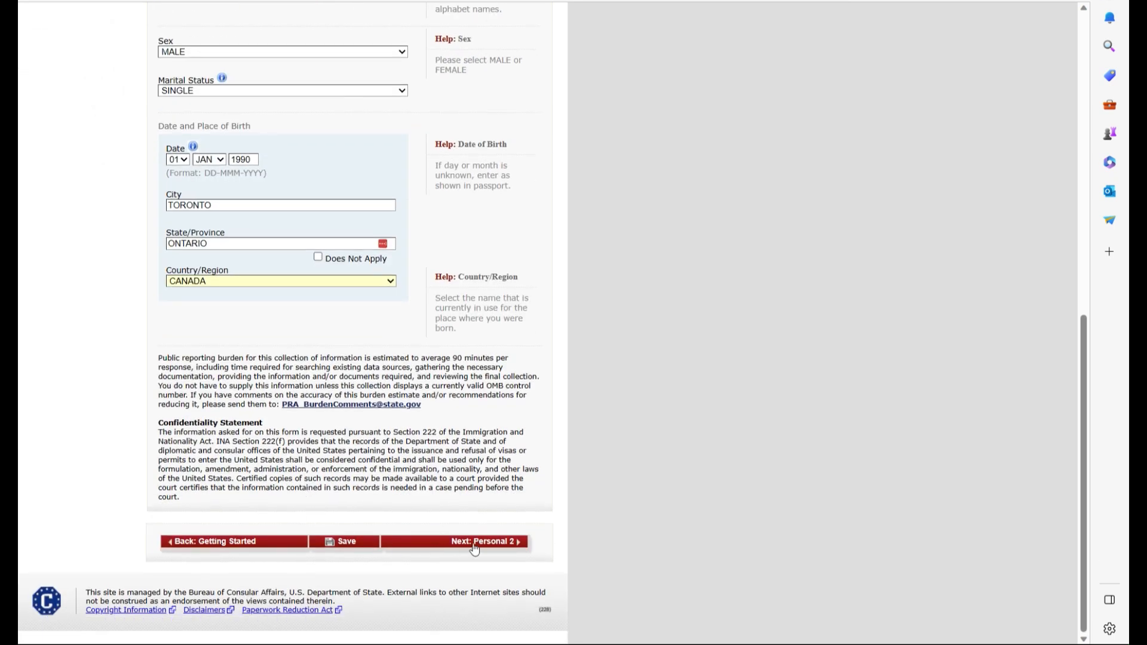
- Set nationality to CANADA, with No other nationality and No permanent residency elsewhere
left_click(475, 544)
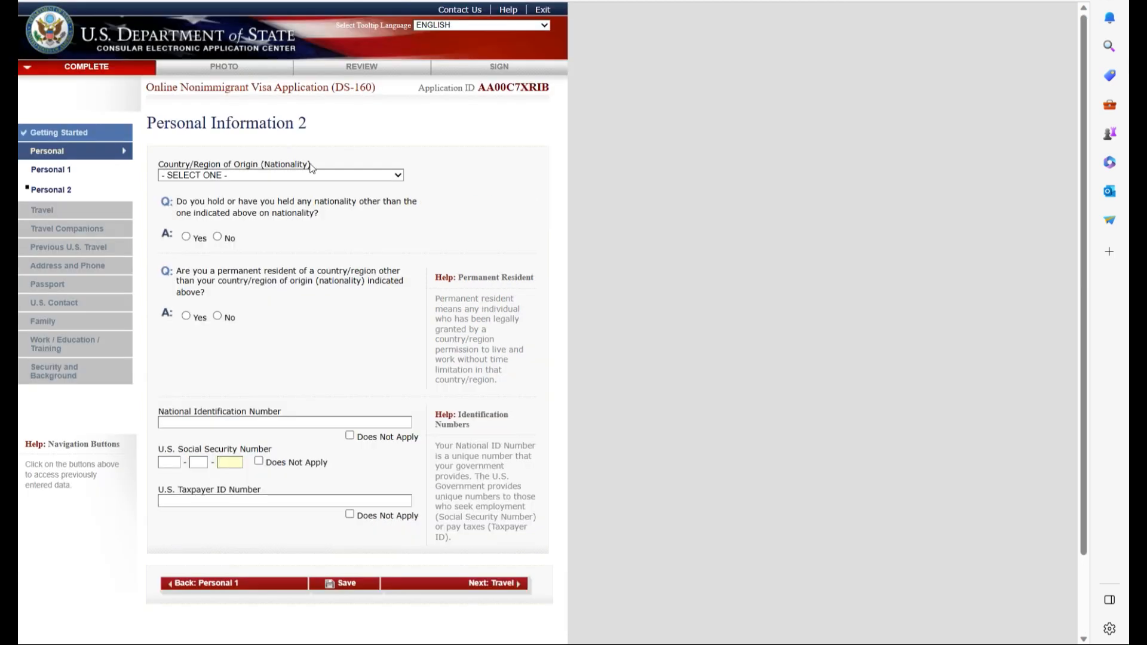
left_click(328, 174)
scroll(239, 269, "down", 5)
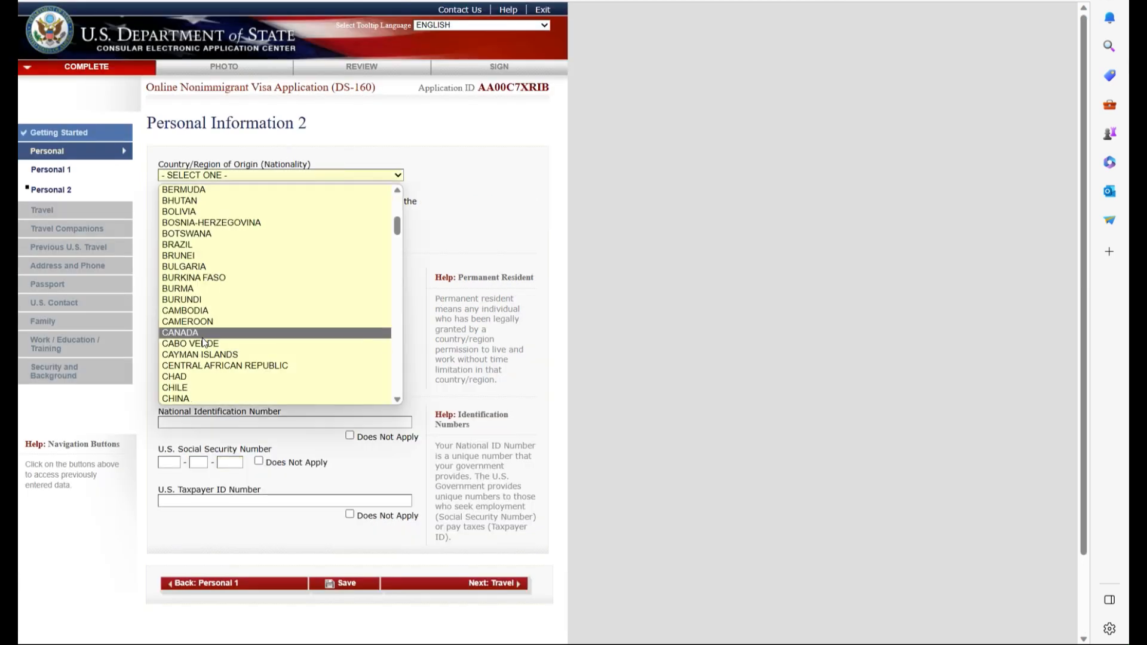
left_click(201, 334)
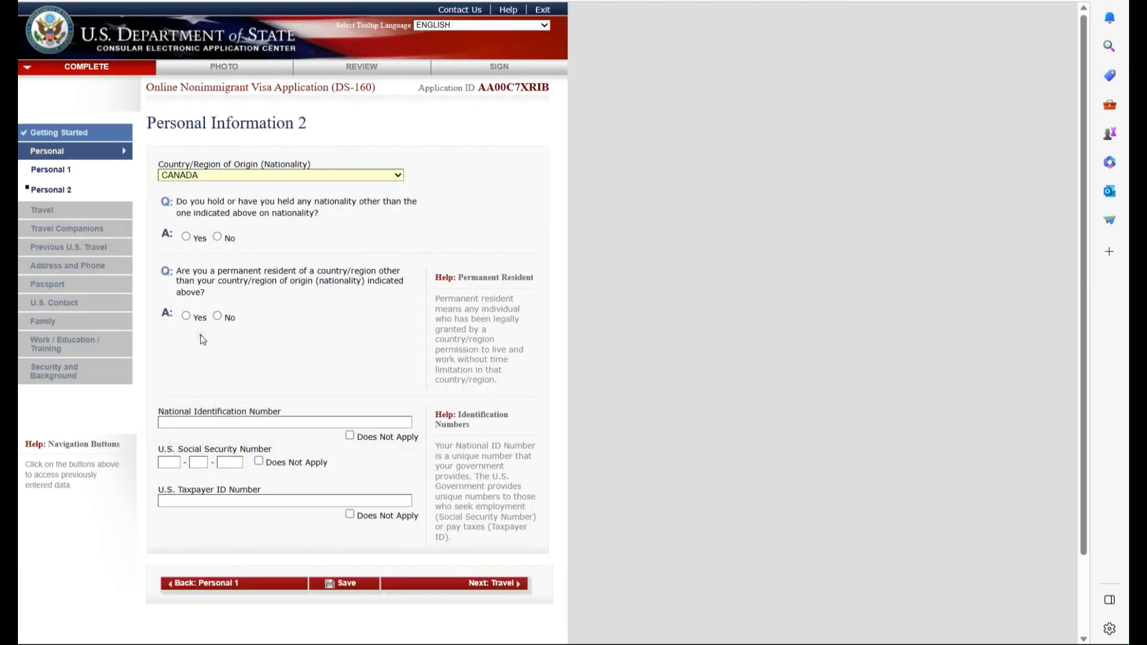
left_click(219, 238)
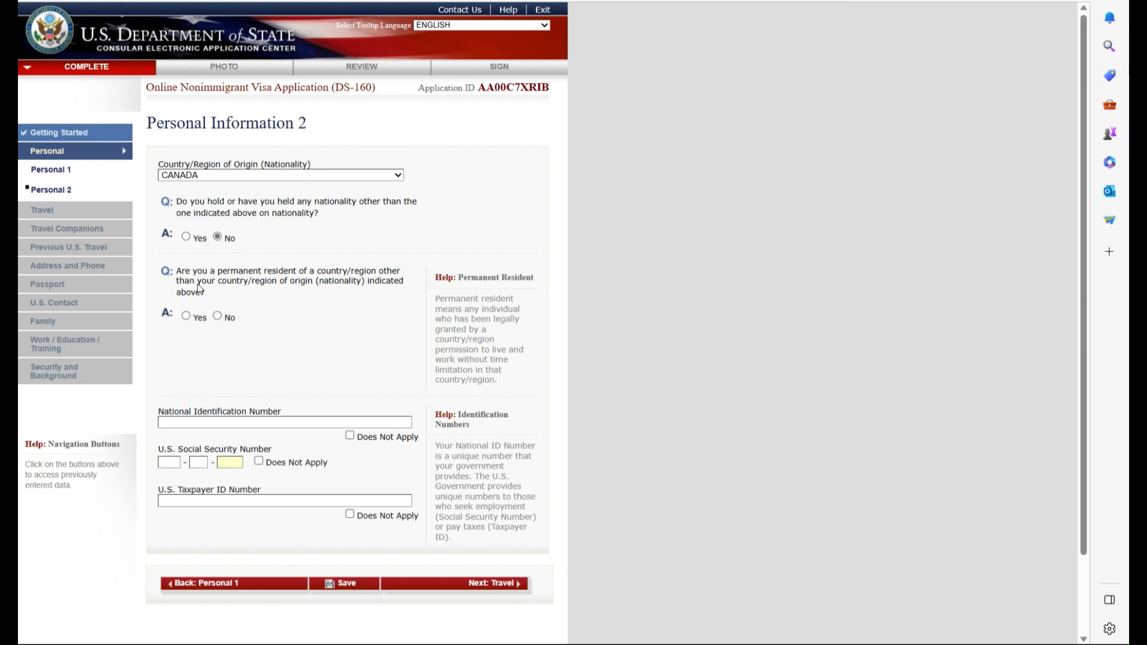
left_click(218, 316)
- Enter the national ID number, mark SSN and Taxpayer ID as Does Not Apply, and continue to Travel
left_click(165, 423)
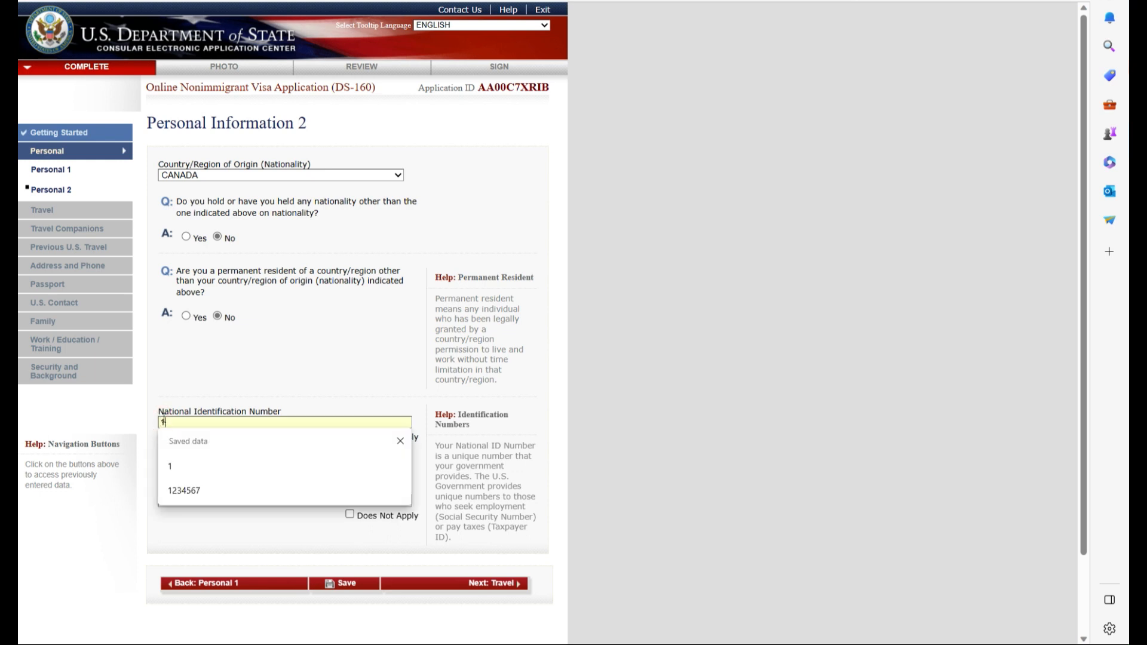
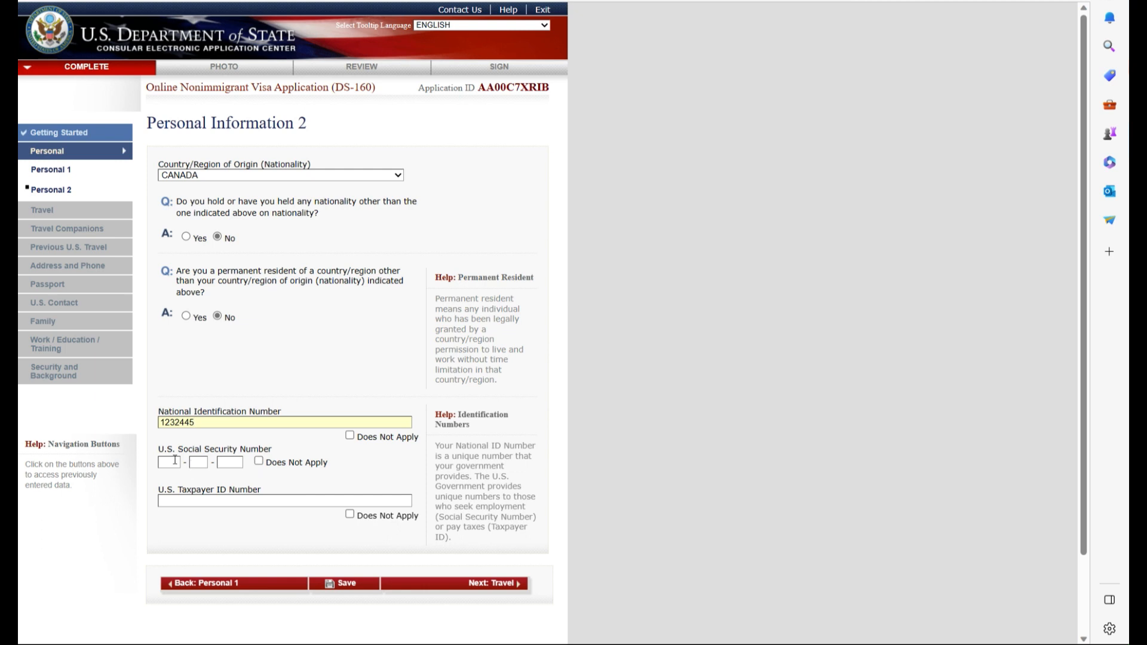
left_click(257, 463)
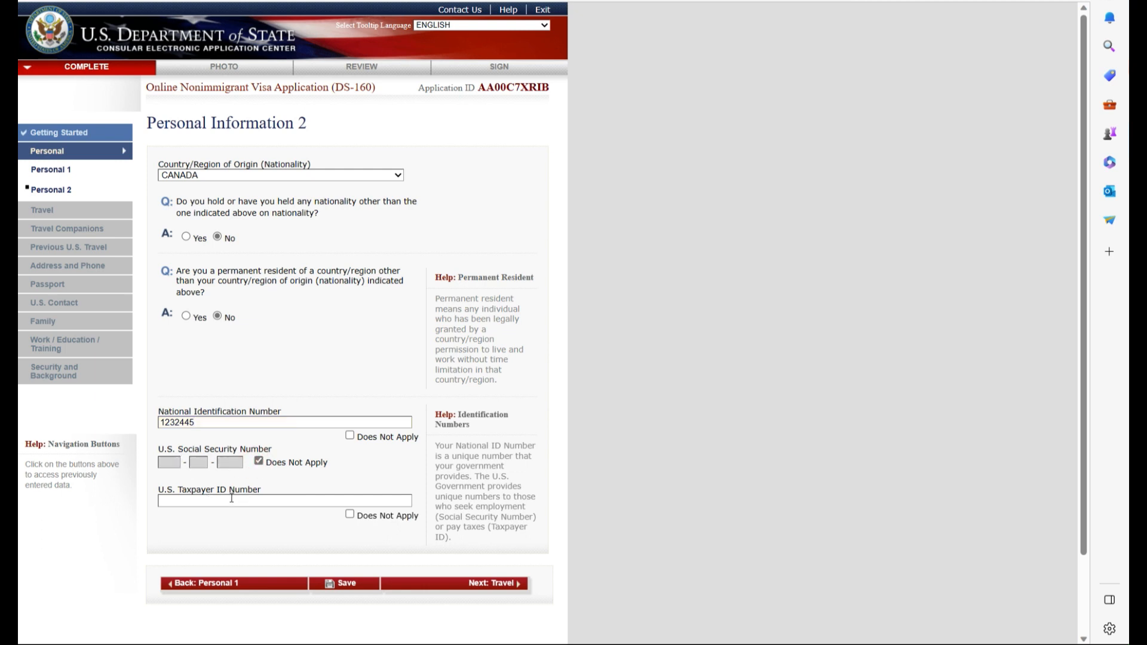
left_click(350, 516)
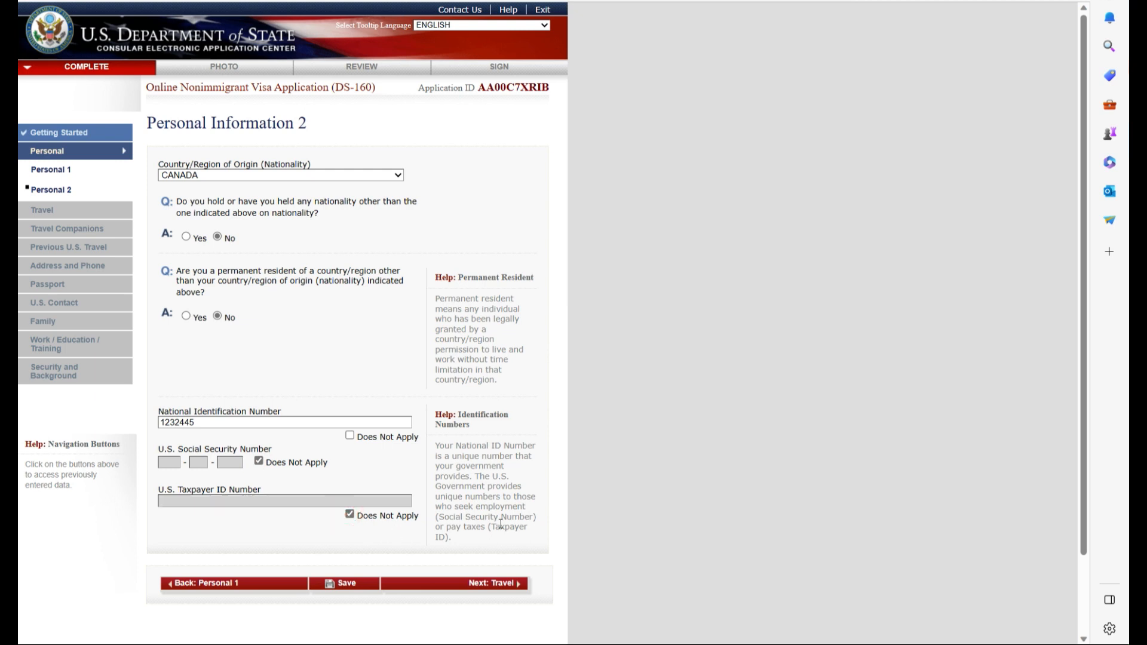
left_click(495, 585)
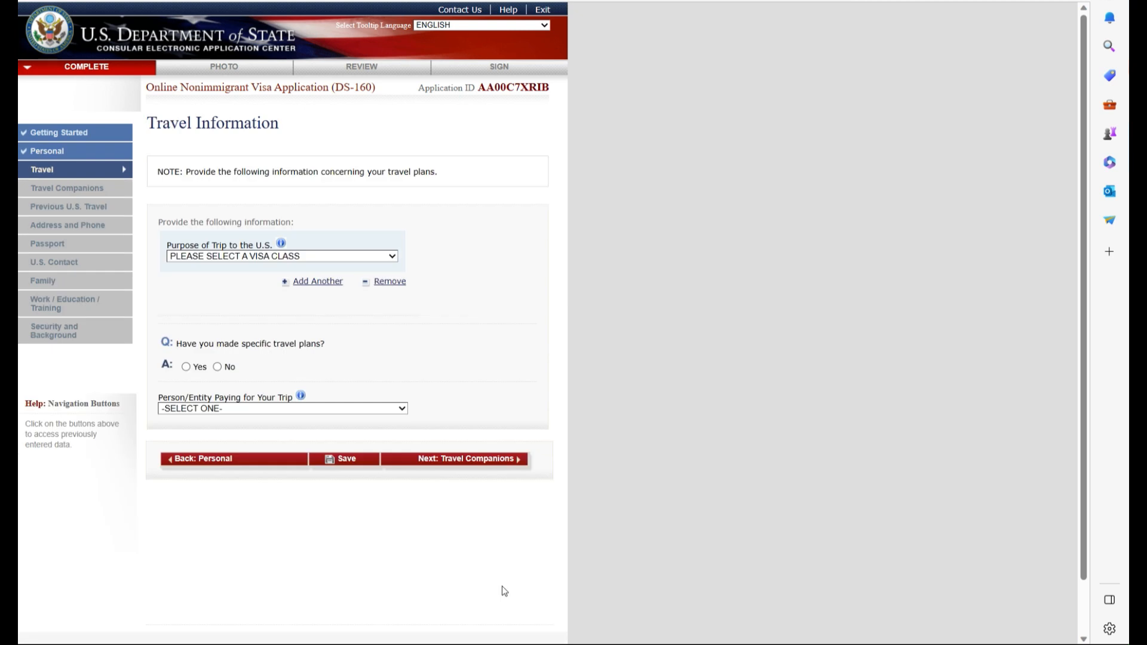
- Set trip purpose to B1/B2 business and tourism with No specific travel plans
left_click(392, 256)
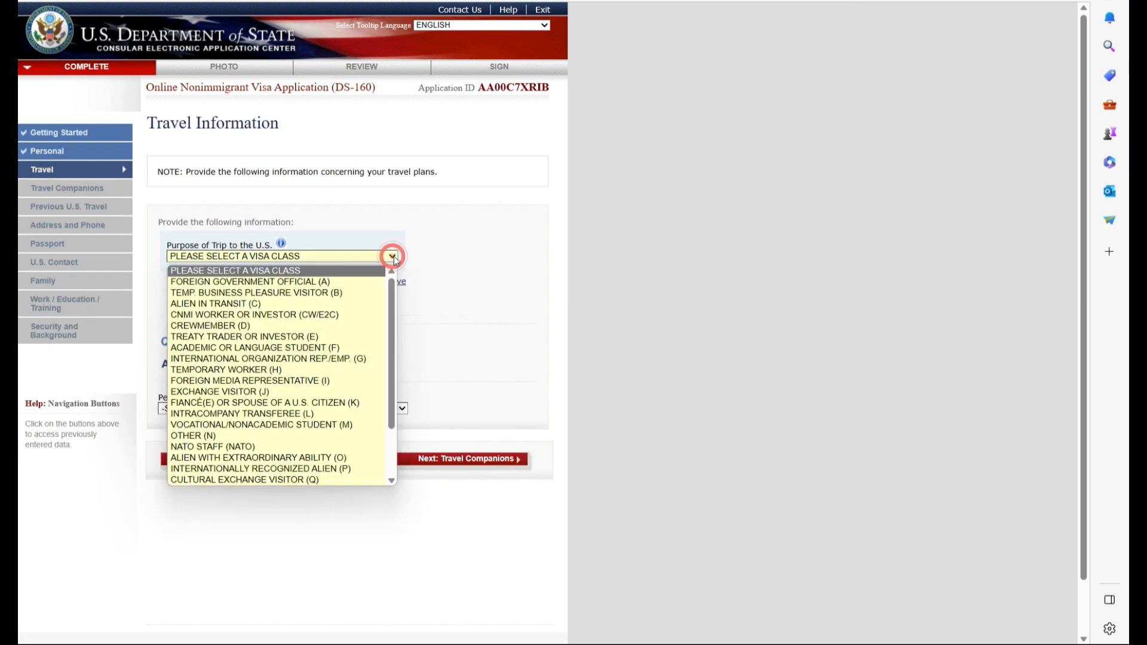
left_click(344, 293)
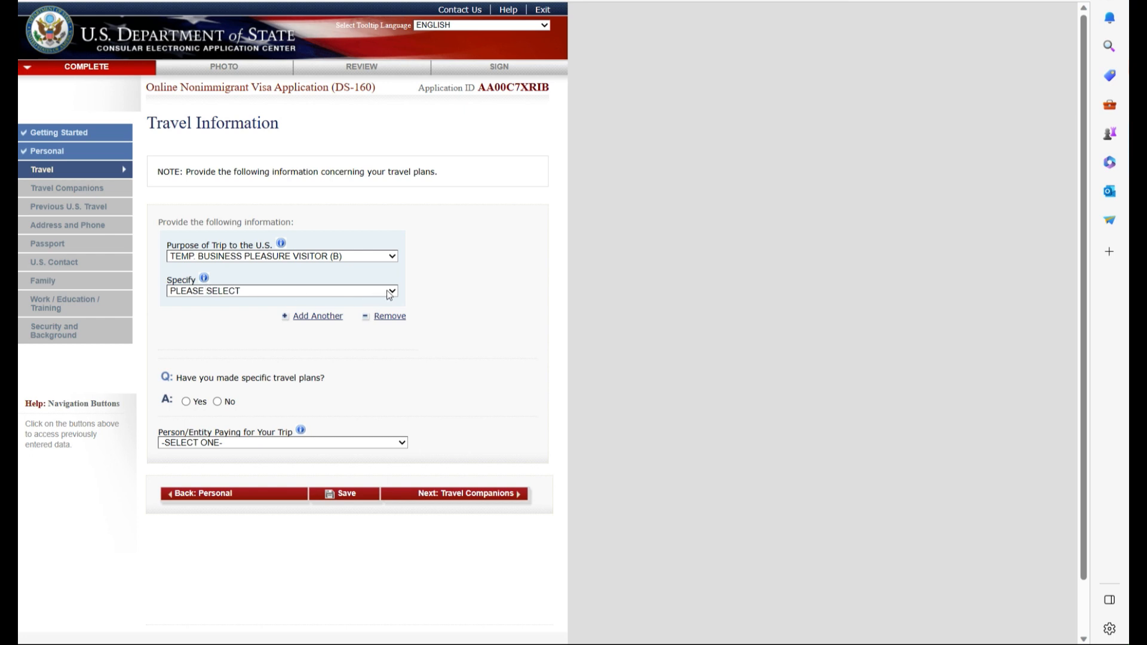
left_click(388, 292)
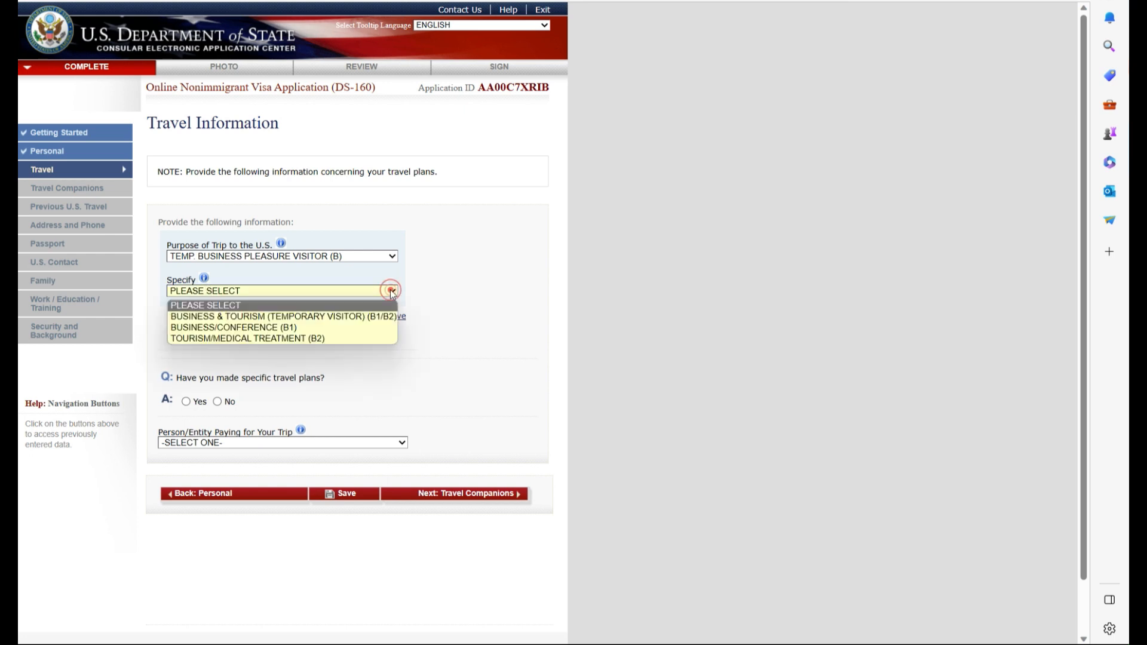
left_click(294, 317)
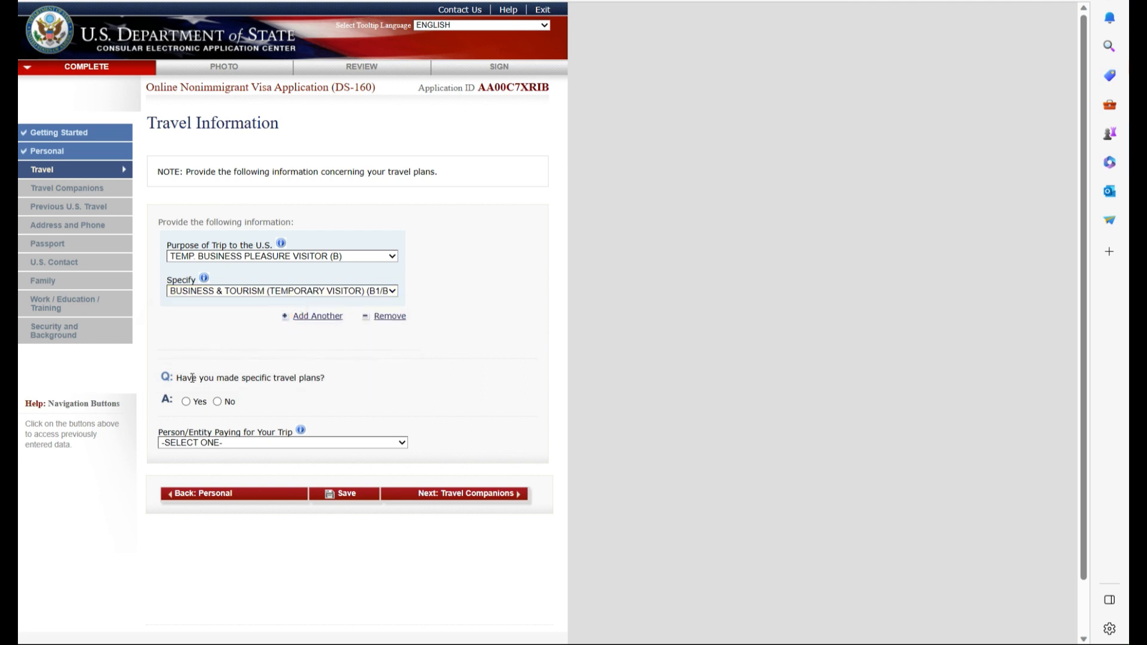
left_click(218, 401)
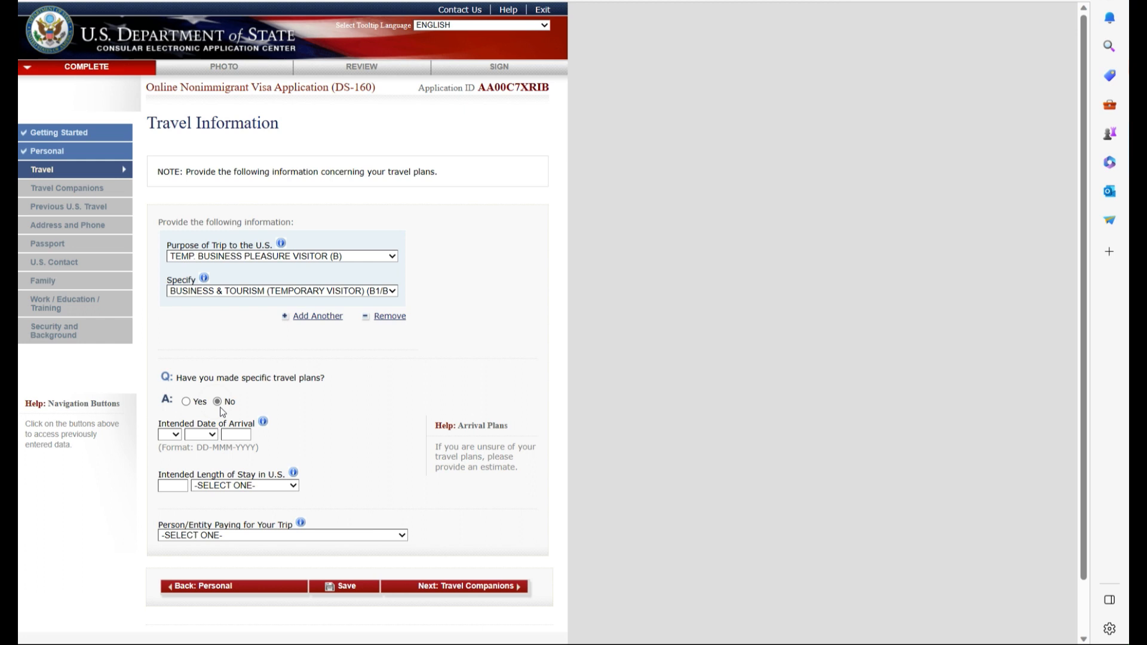
- Set arrival date 01 JAN 2024 and intended stay of 1 MONTH(S)
left_click(176, 436)
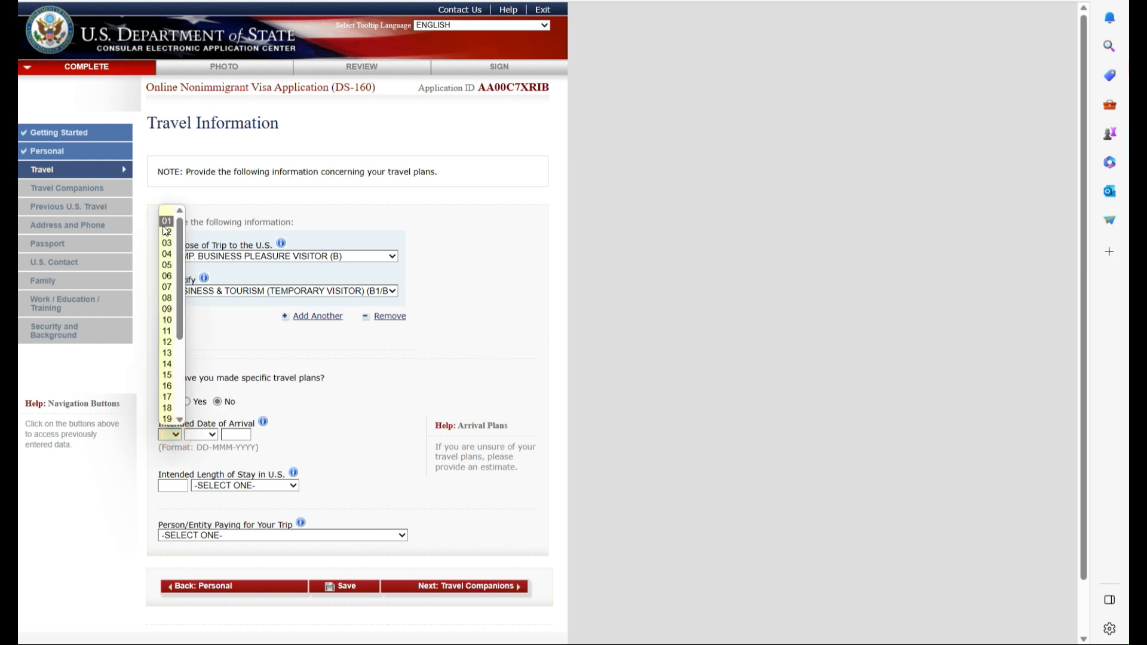
left_click(162, 224)
left_click(212, 435)
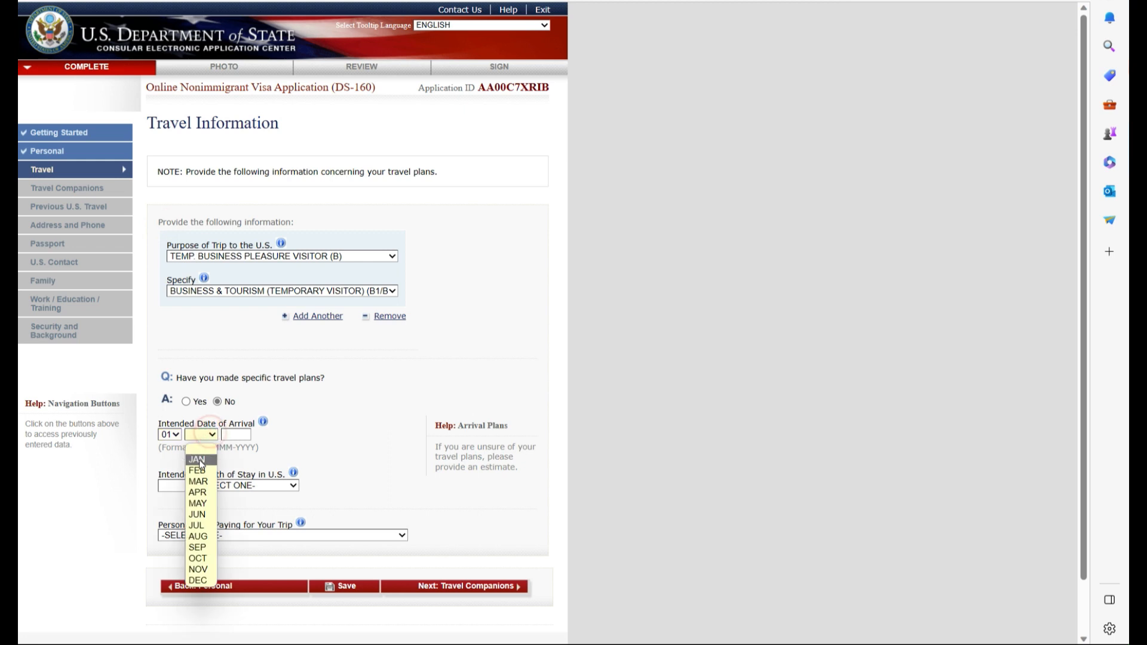
left_click(199, 460)
left_click(238, 434)
left_click(237, 478)
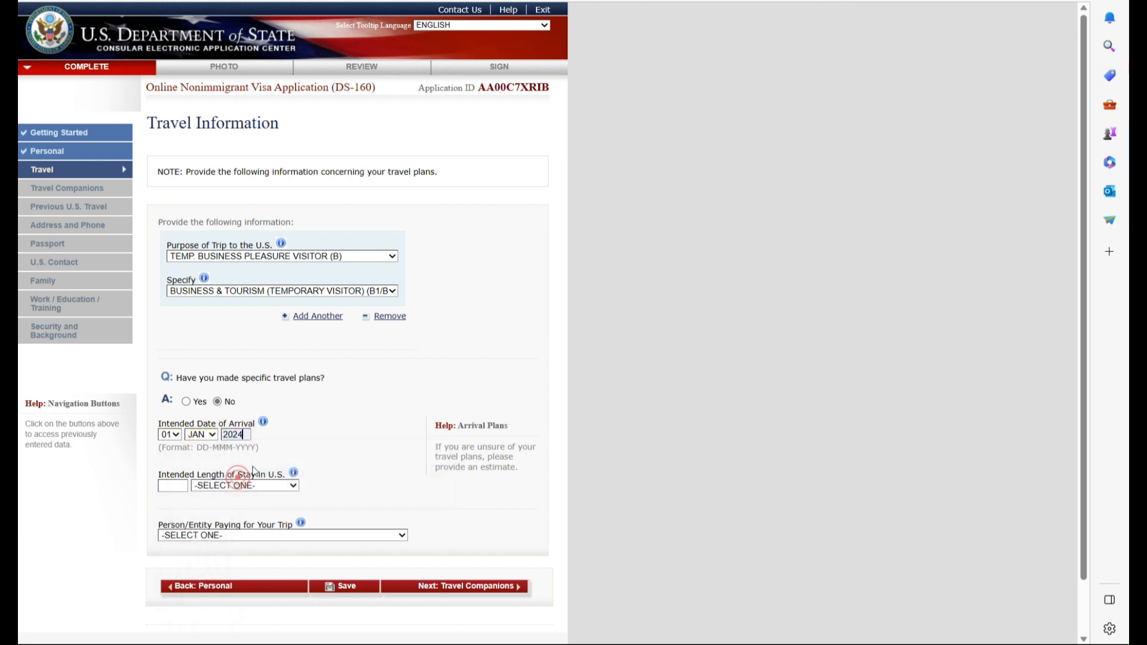
left_click(180, 486)
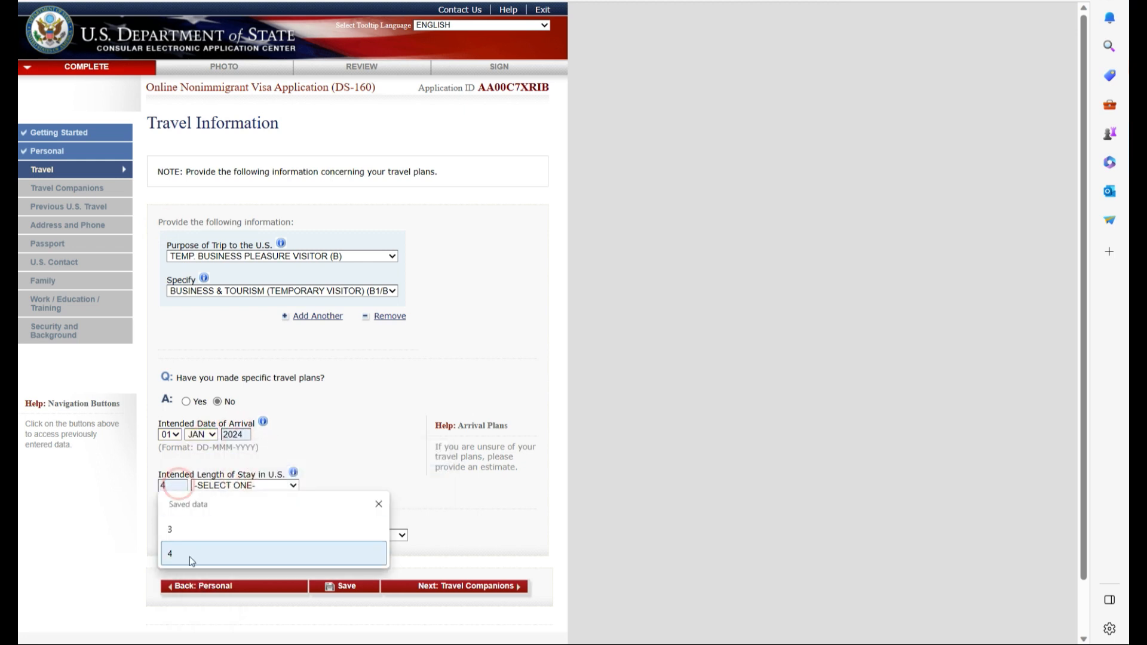
type("1")
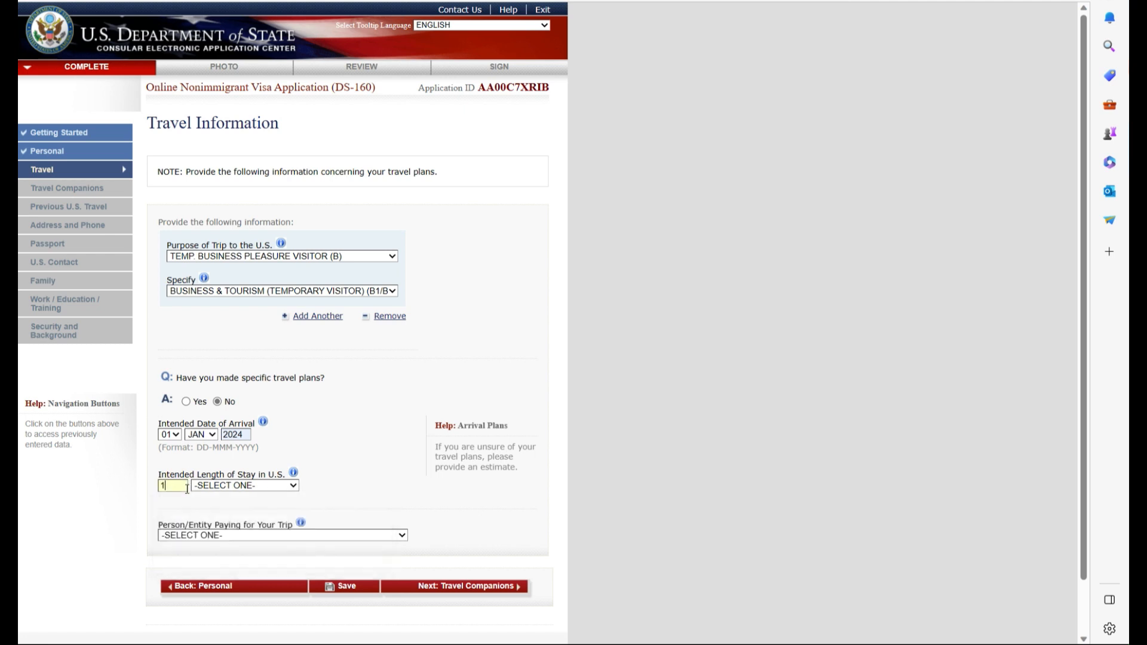
left_click(284, 486)
left_click(227, 518)
- Autofill the U.S. stay address, set the trip payer to SELF, and continue to Travel Companions
scroll(231, 367, "down", 3)
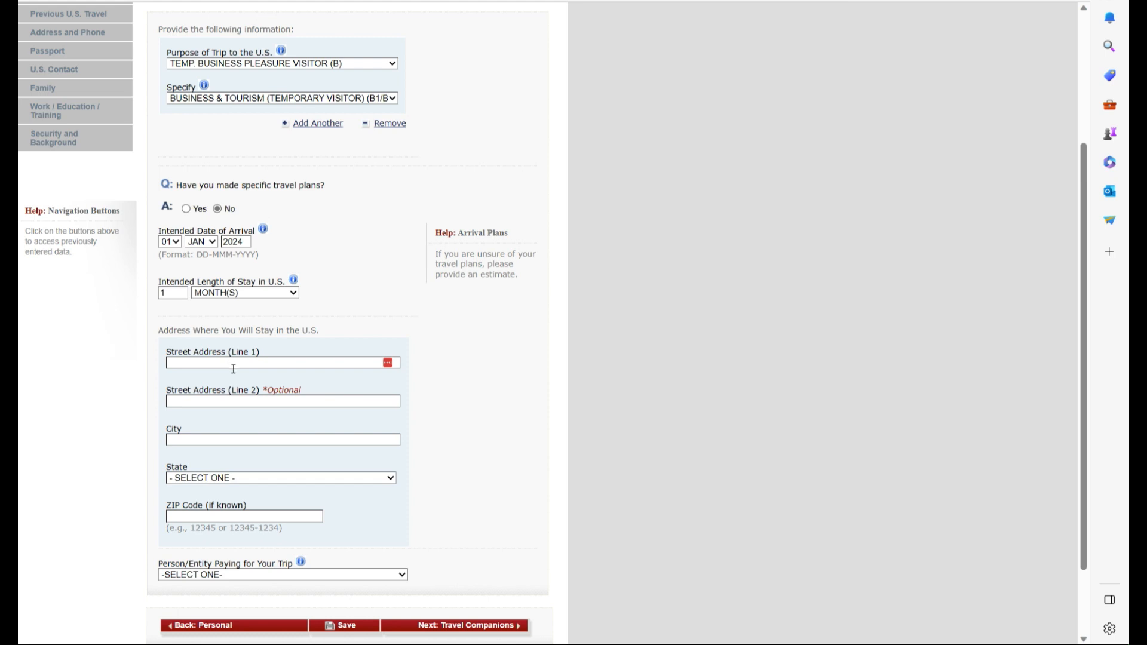
left_click(233, 368)
left_click(260, 499)
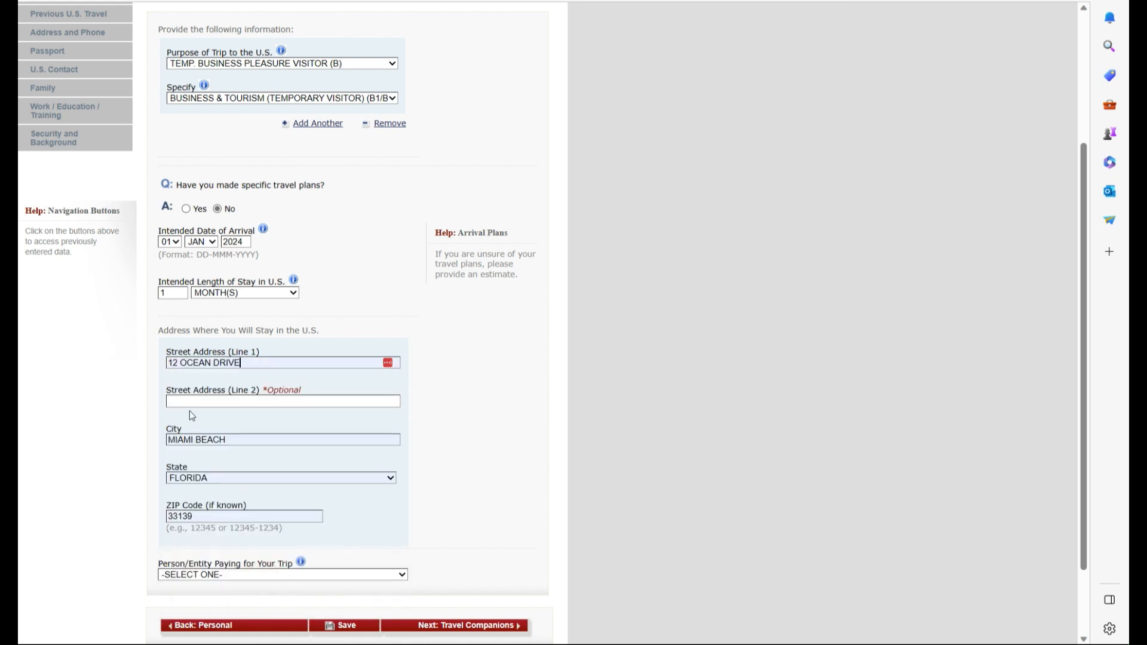
scroll(202, 485, "down", 2)
left_click(205, 483)
left_click(200, 505)
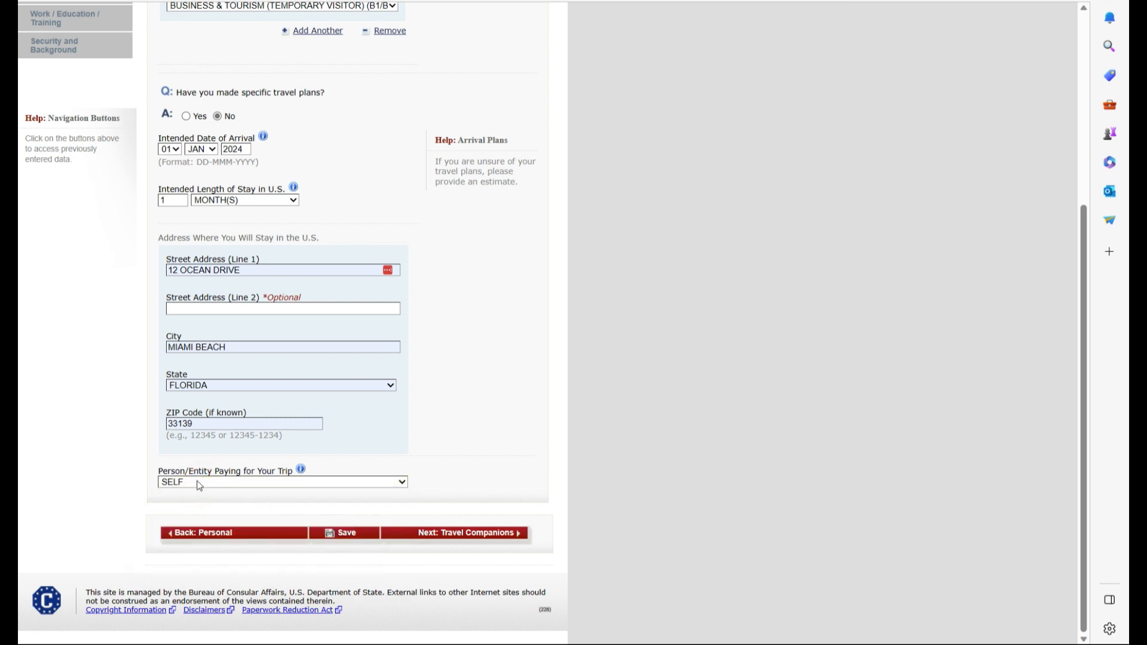
left_click(509, 536)
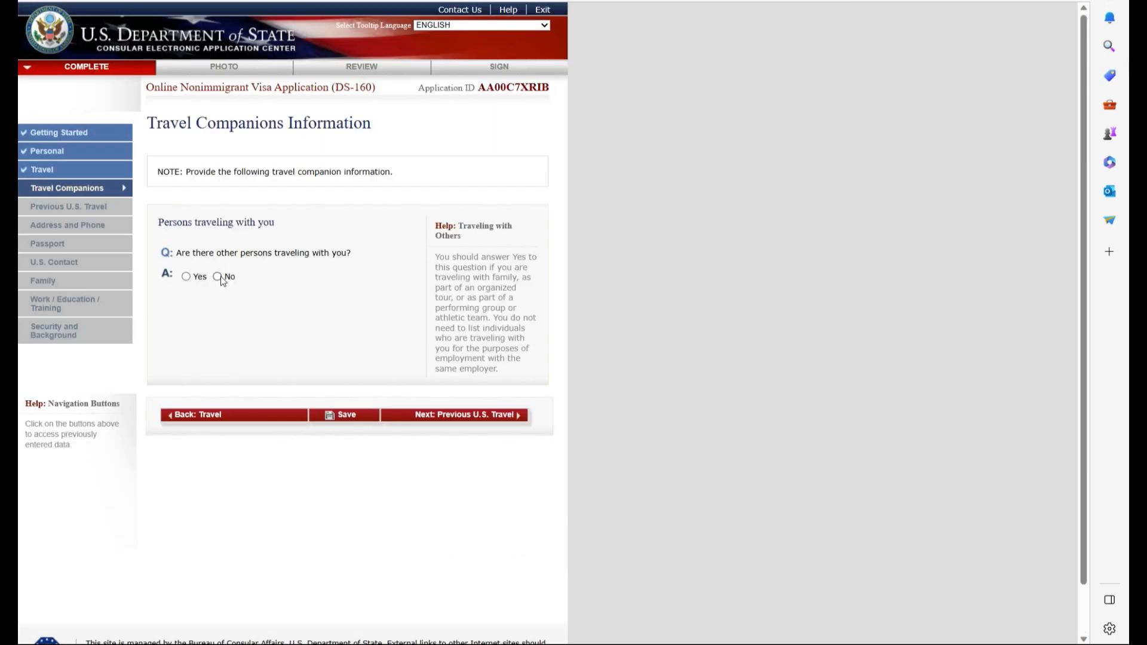
- Answer No to companions, prior U.S. visits, visas issued, visa refusals, and immigrant petitions
left_click(218, 276)
left_click(509, 418)
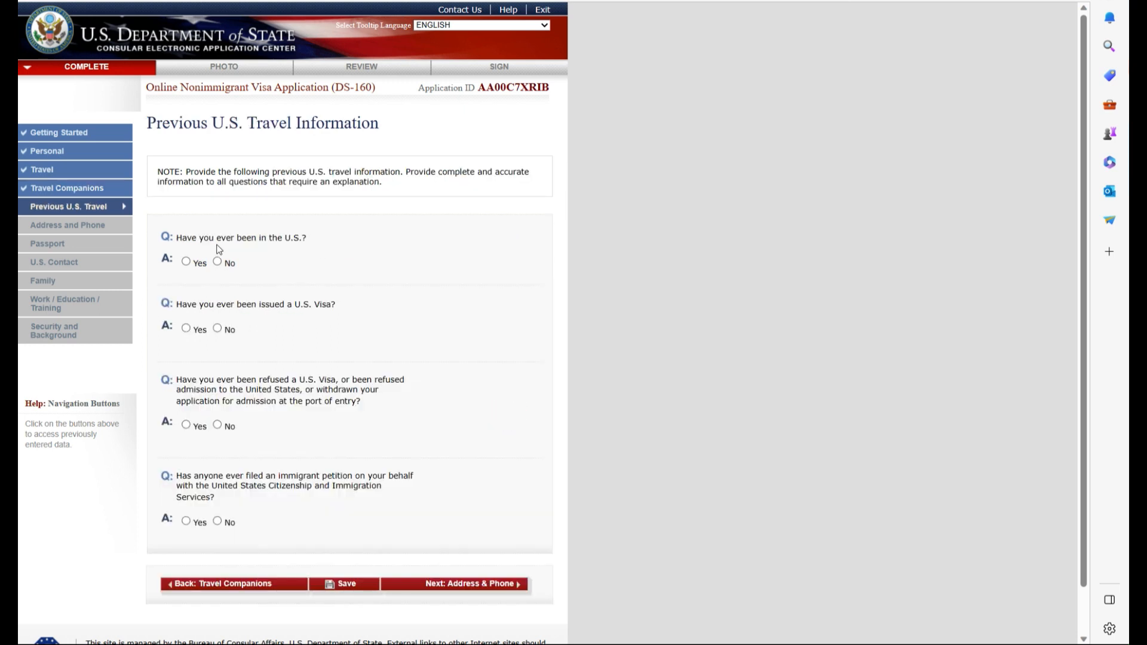
left_click(218, 262)
left_click(217, 329)
left_click(217, 425)
left_click(218, 521)
left_click(442, 585)
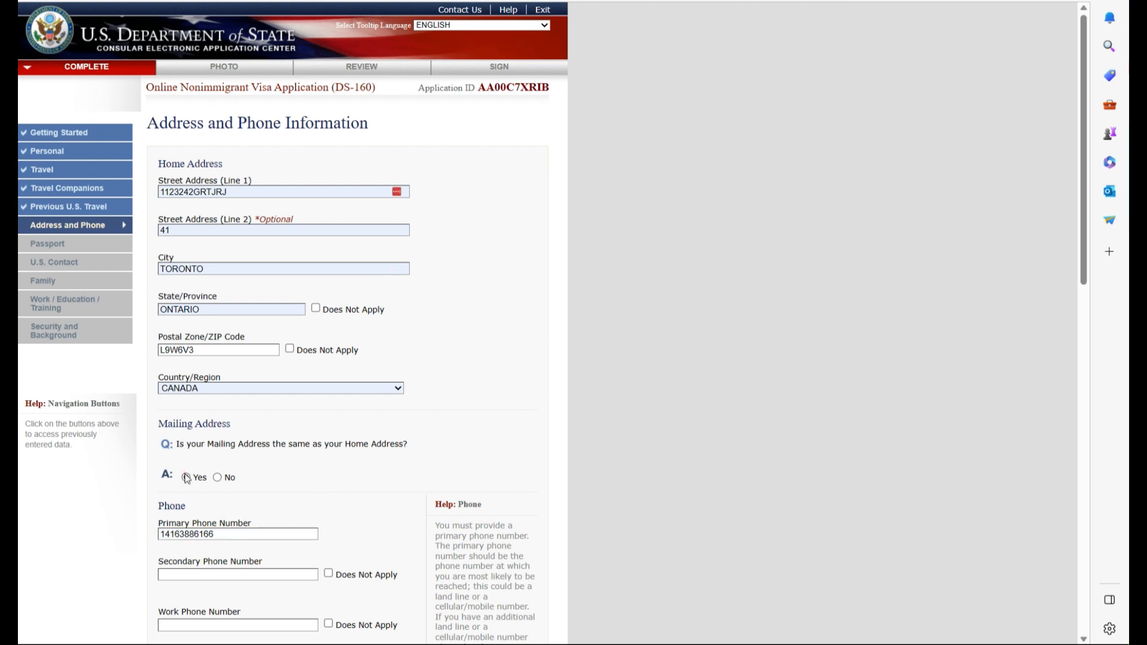
- Answer No to other emails, add a saved FACEBOOK identifier, and No to other websites
scroll(321, 422, "down", 6)
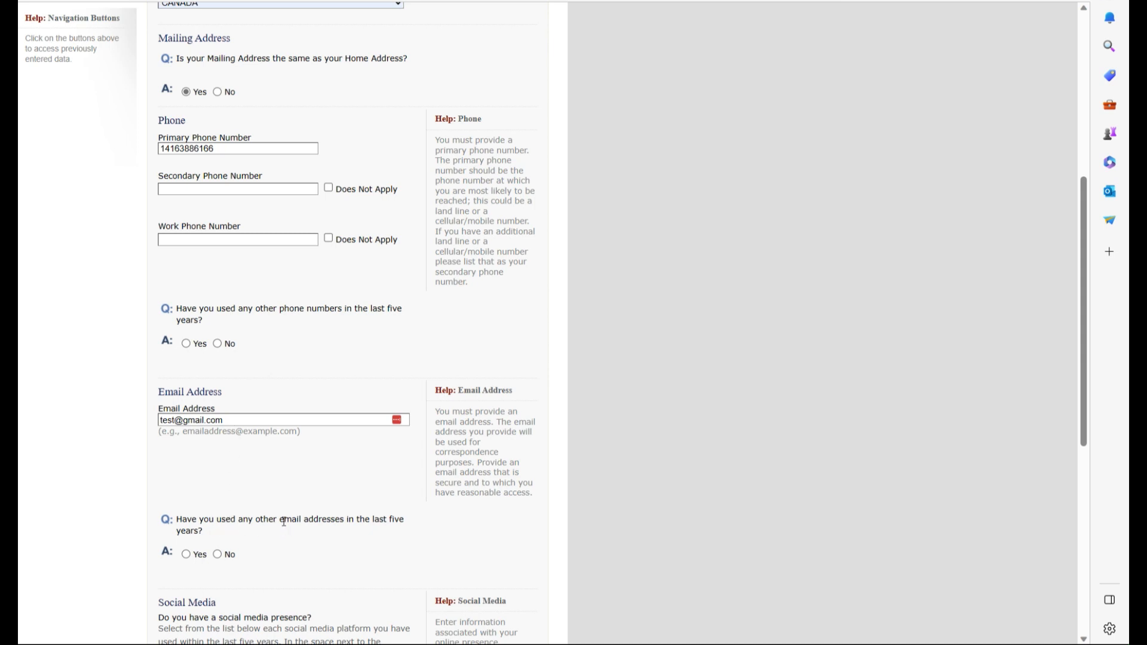
scroll(284, 521, "down", 2)
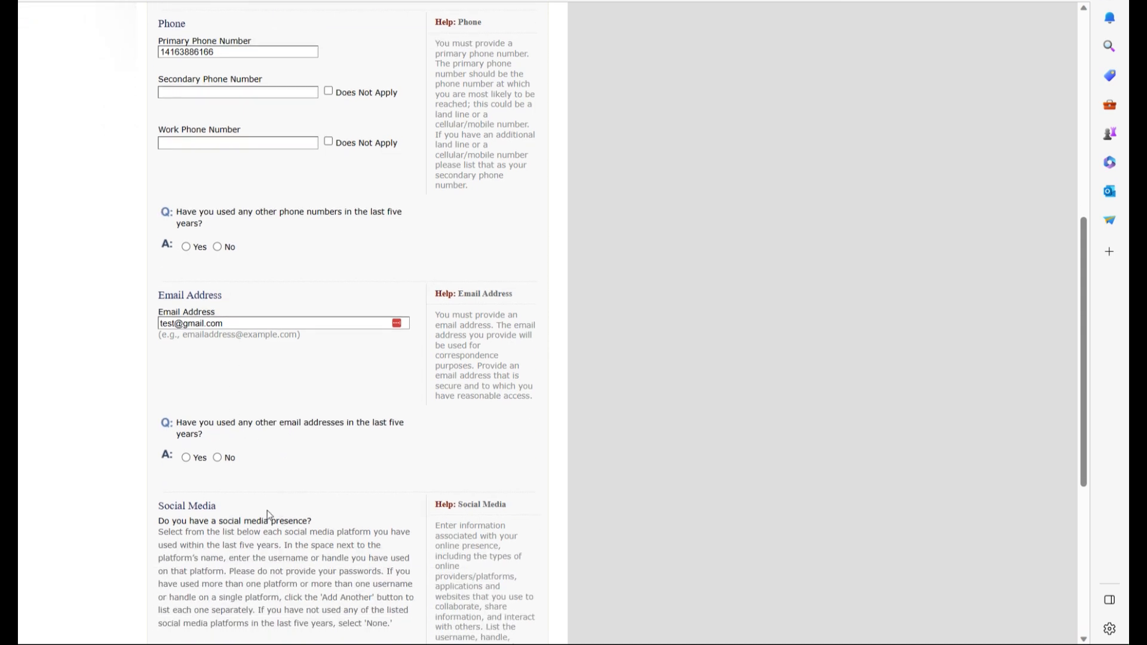
left_click(218, 458)
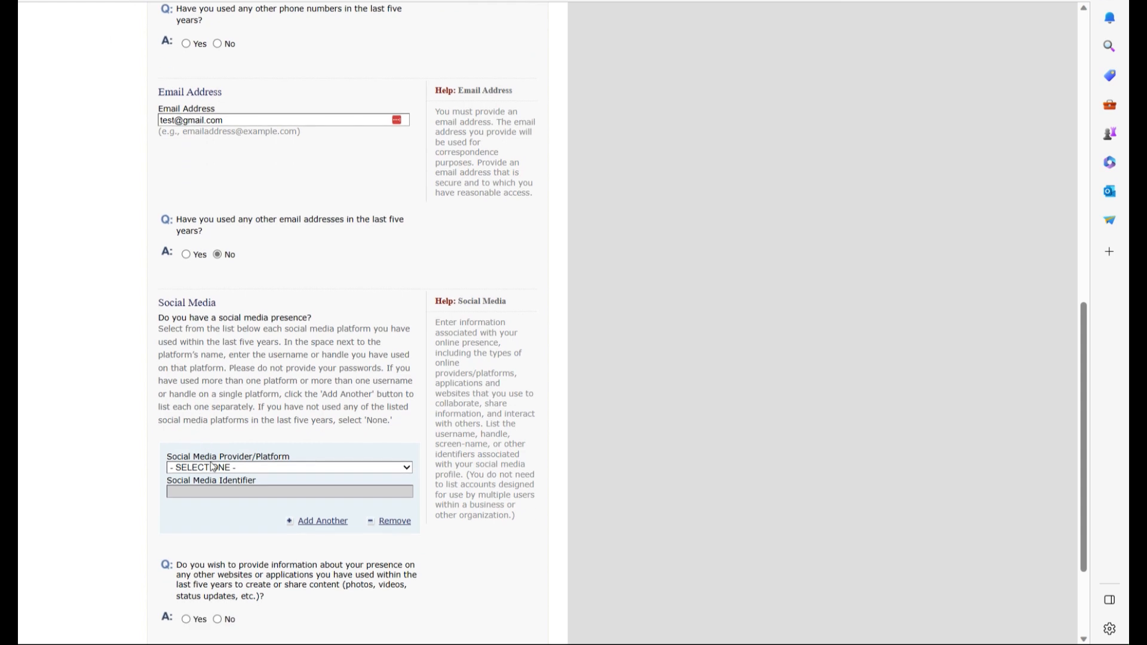
left_click(408, 469)
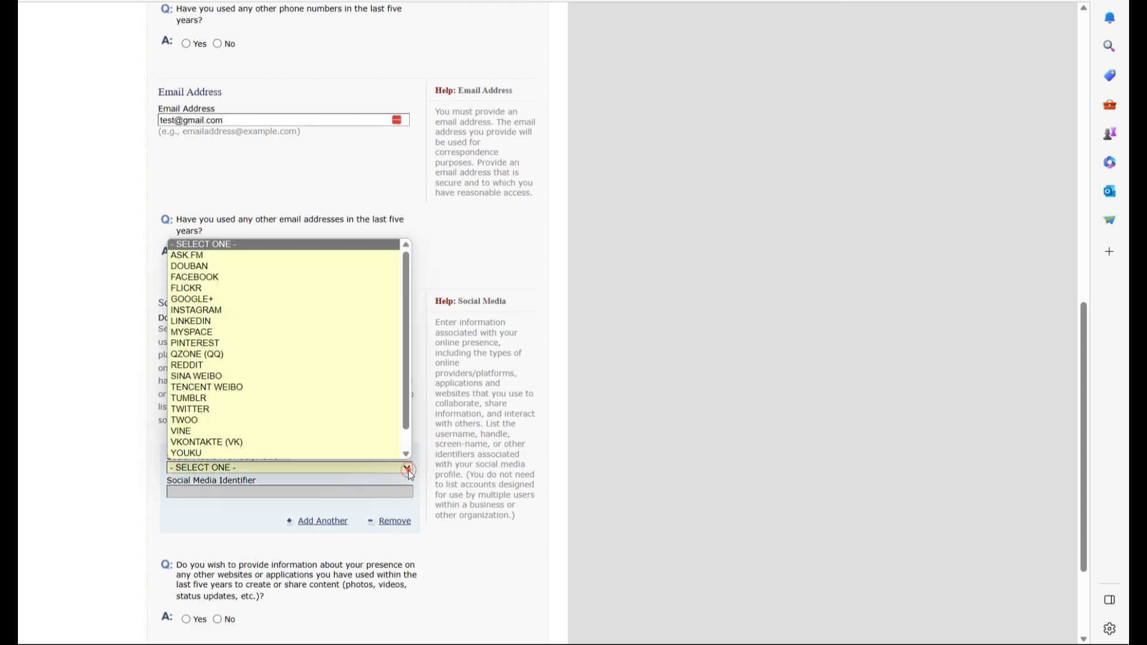
left_click(249, 254)
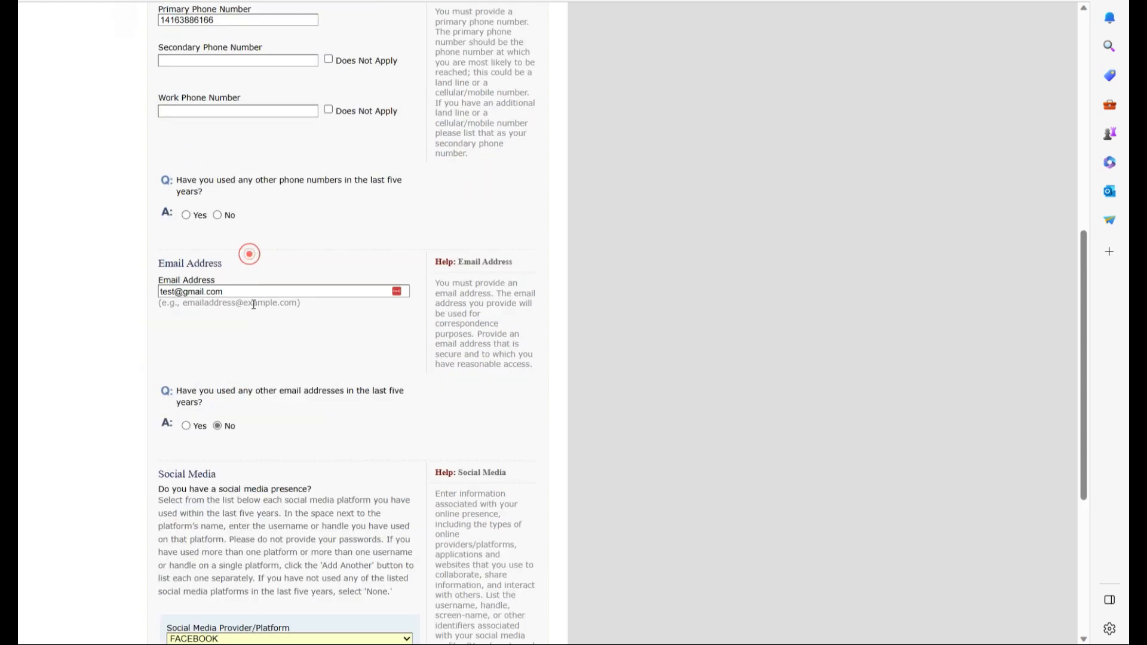
scroll(269, 456, "down", 5)
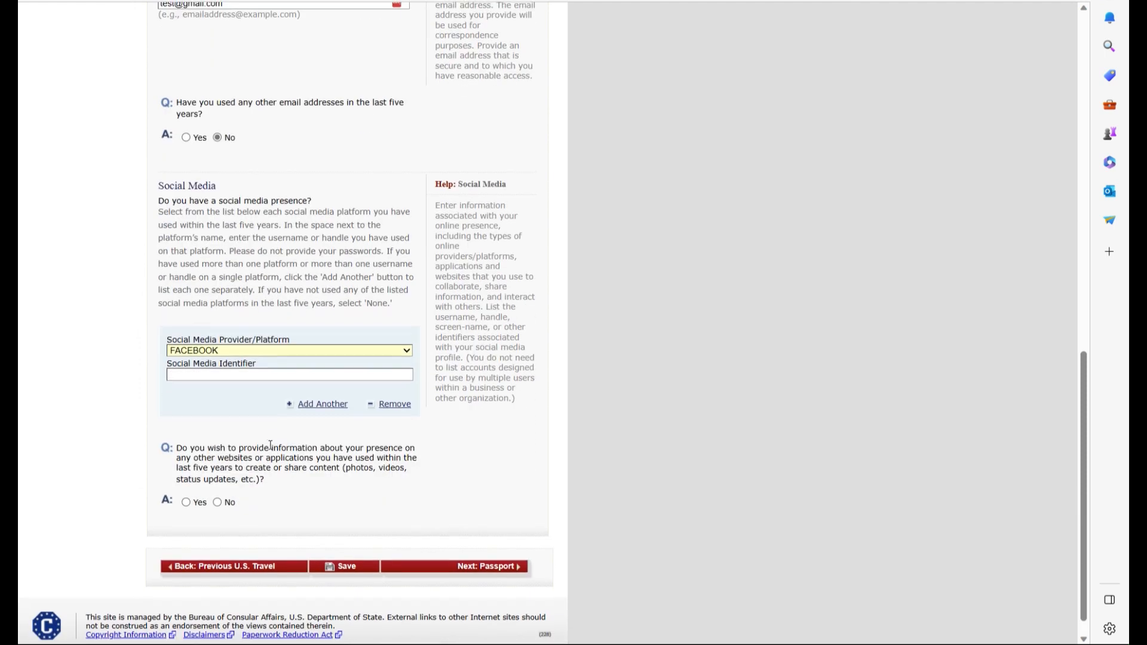
left_click(233, 375)
left_click(225, 413)
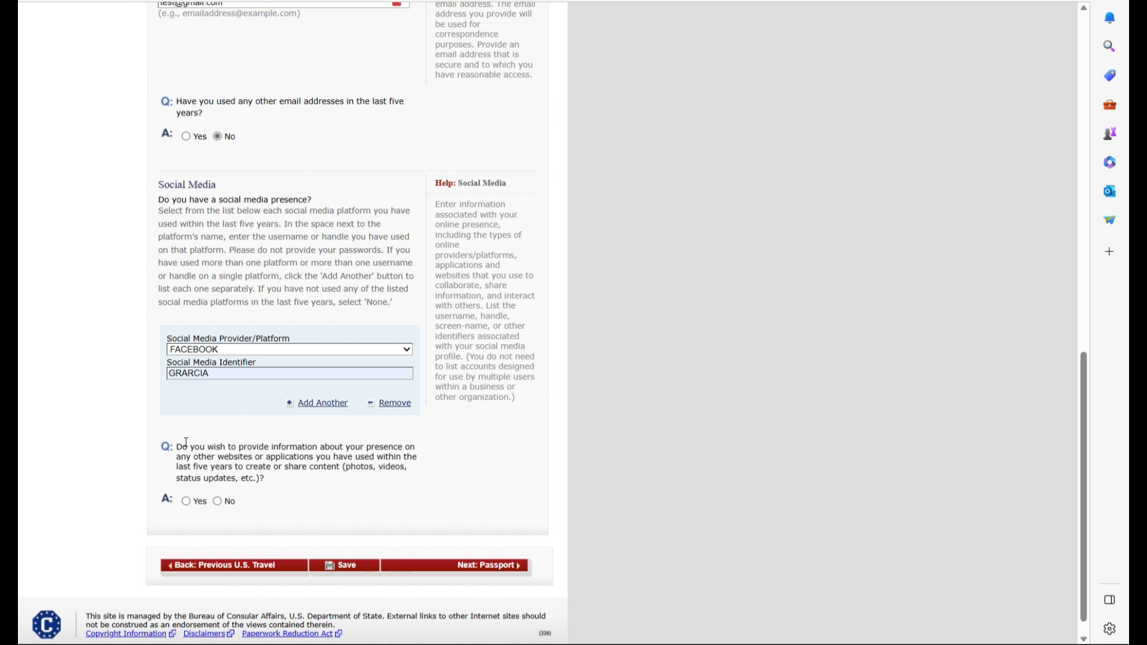
left_click(216, 500)
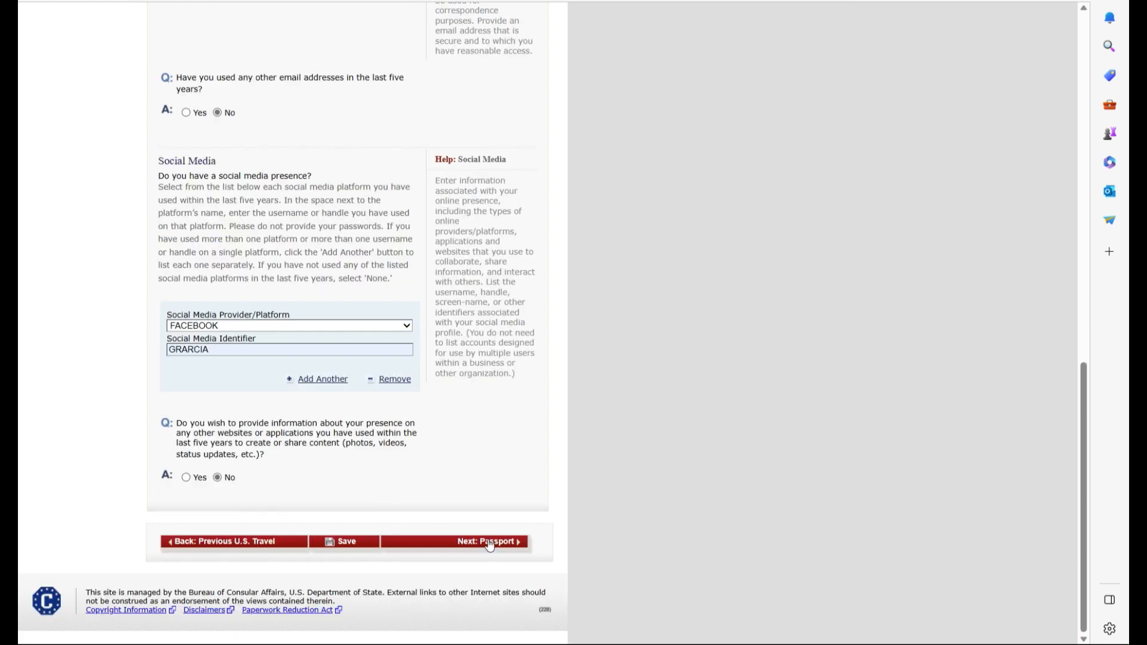
- Choose a REGULAR passport, autofill its number, and mark the book number Does Not Apply
left_click(493, 540)
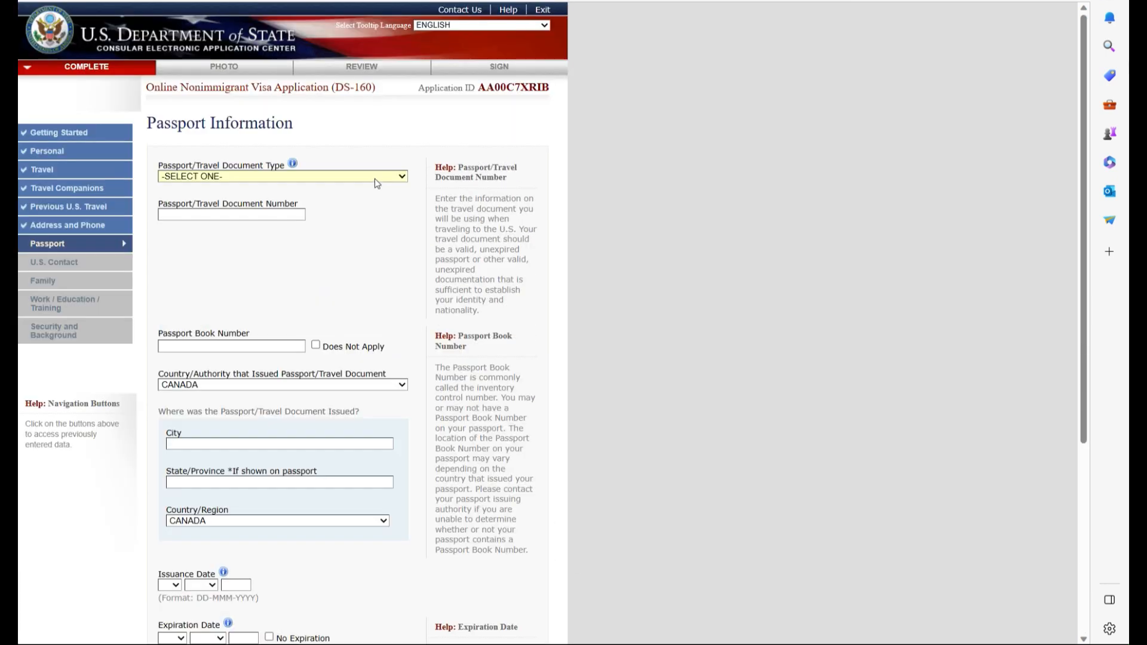
left_click(374, 178)
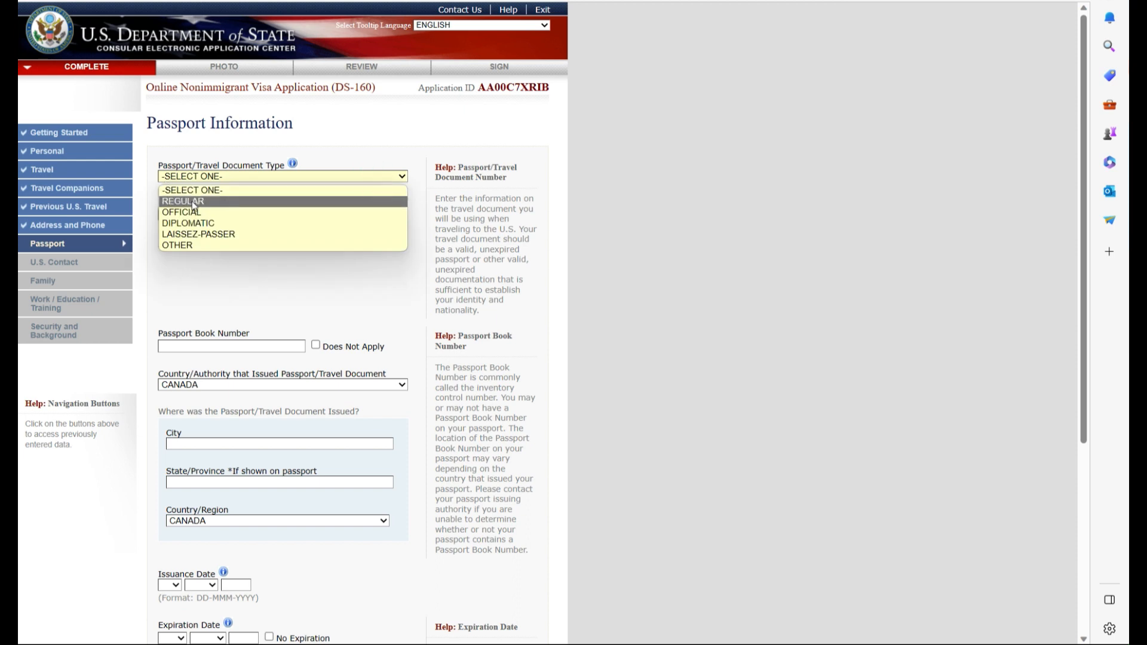
left_click(193, 205)
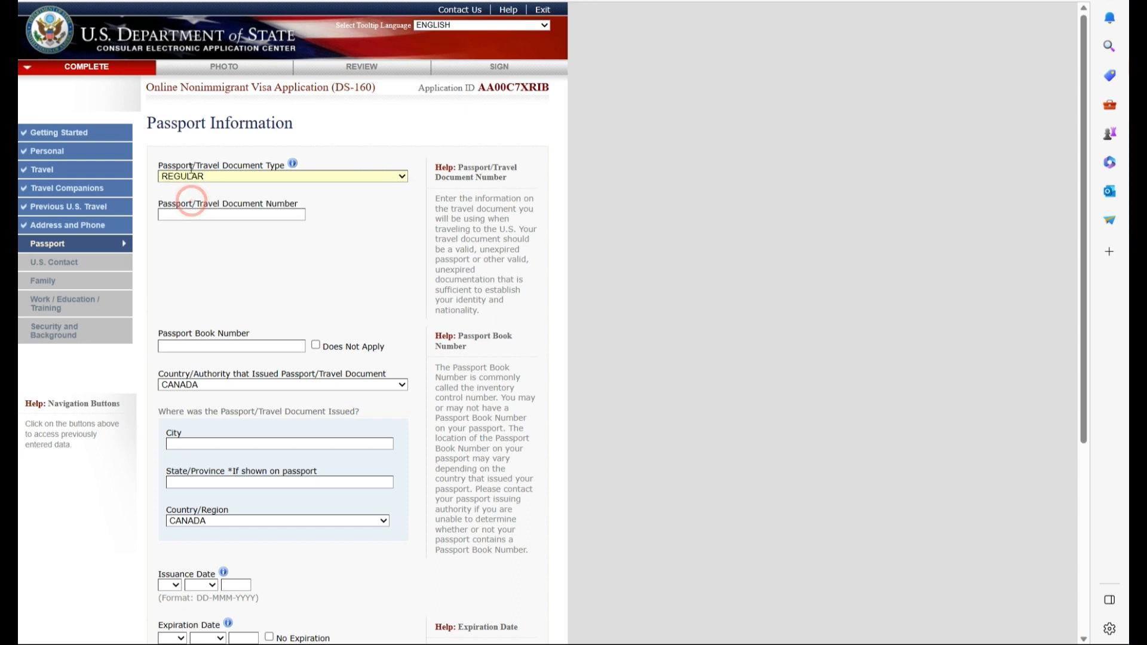
left_click(193, 214)
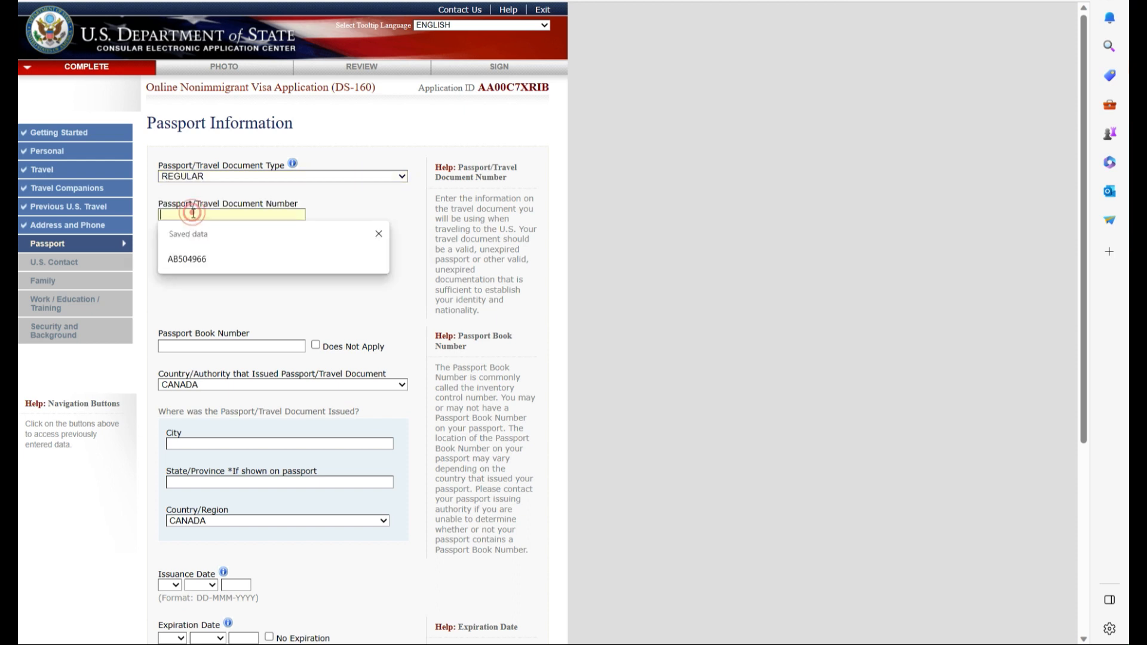
left_click(187, 259)
left_click_drag(204, 214, 159, 214)
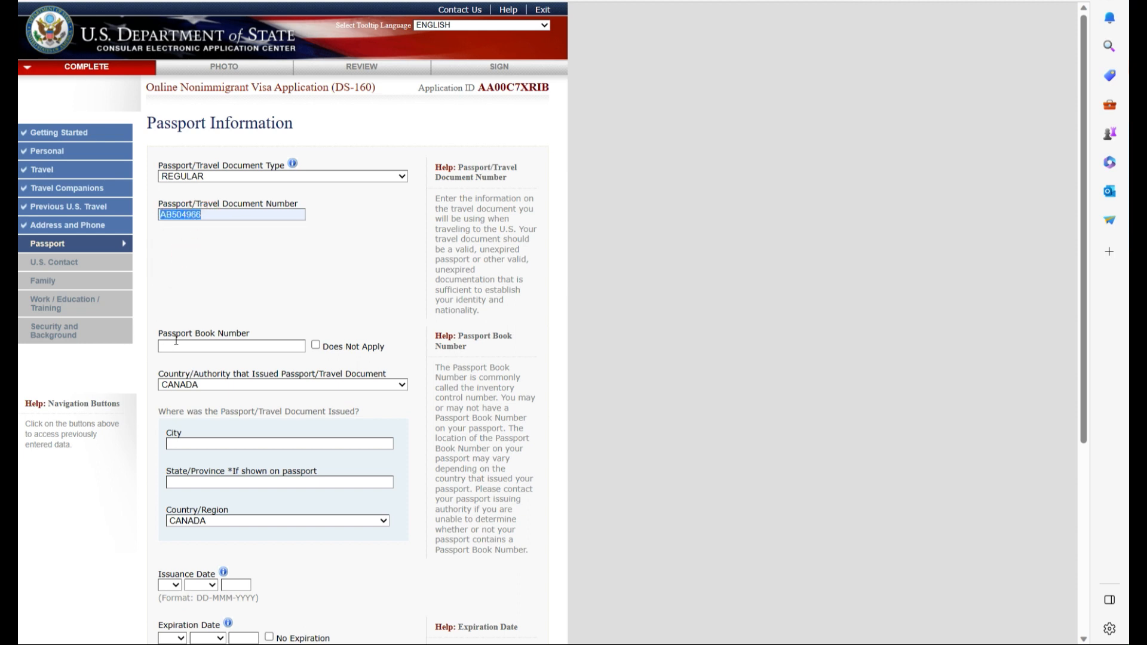
left_click(315, 346)
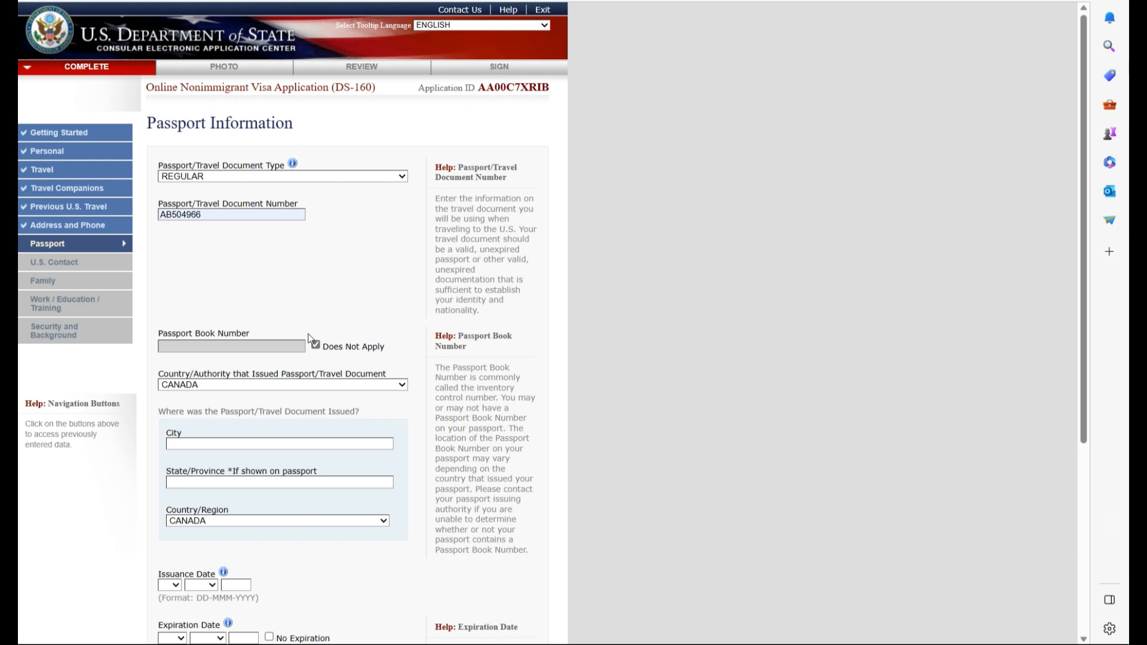
- Set issuing country BARBADOS, issue city BARDABOS, and province KINSTSON
left_click(212, 385)
left_click(210, 383)
left_click(203, 398)
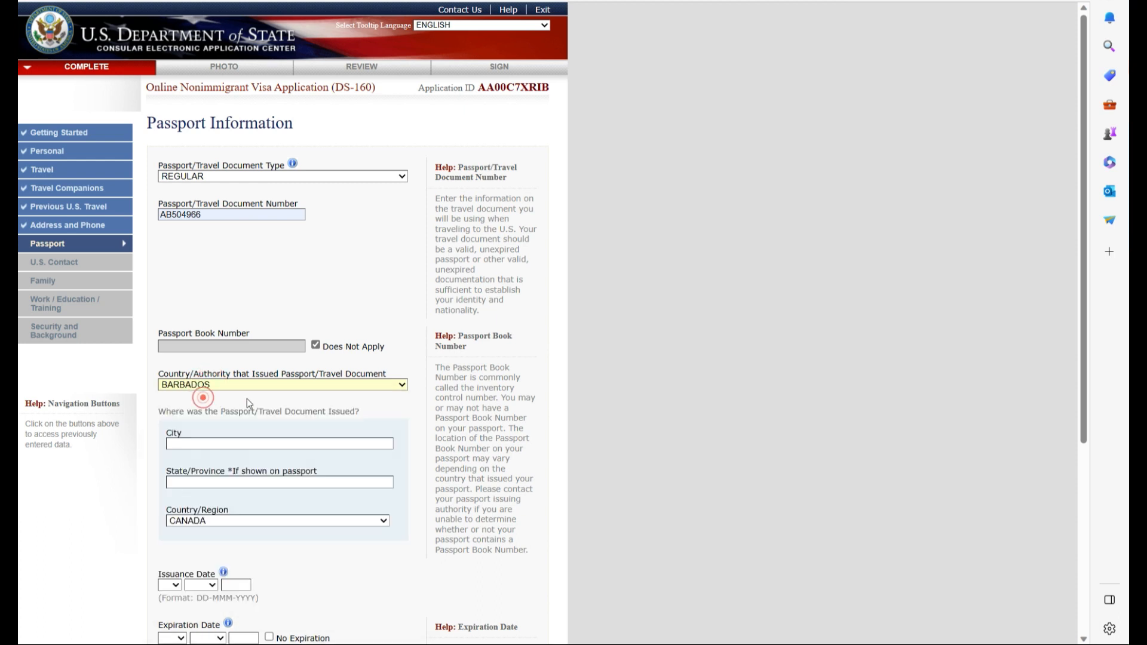
left_click(277, 445)
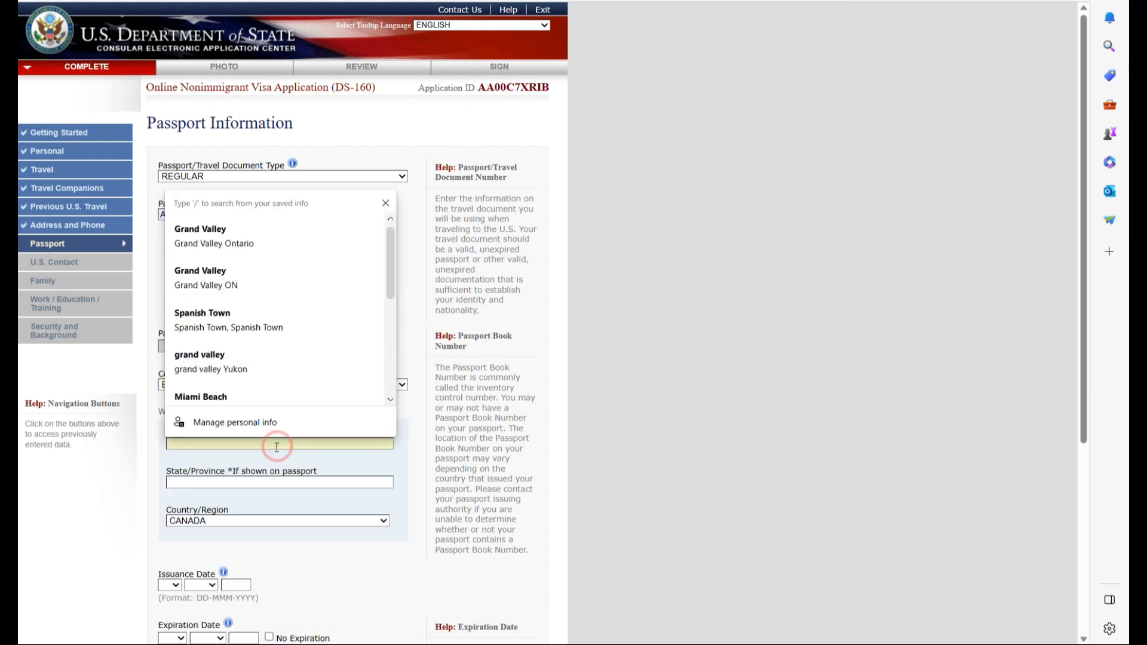
type("BARDABOS")
left_click(213, 482)
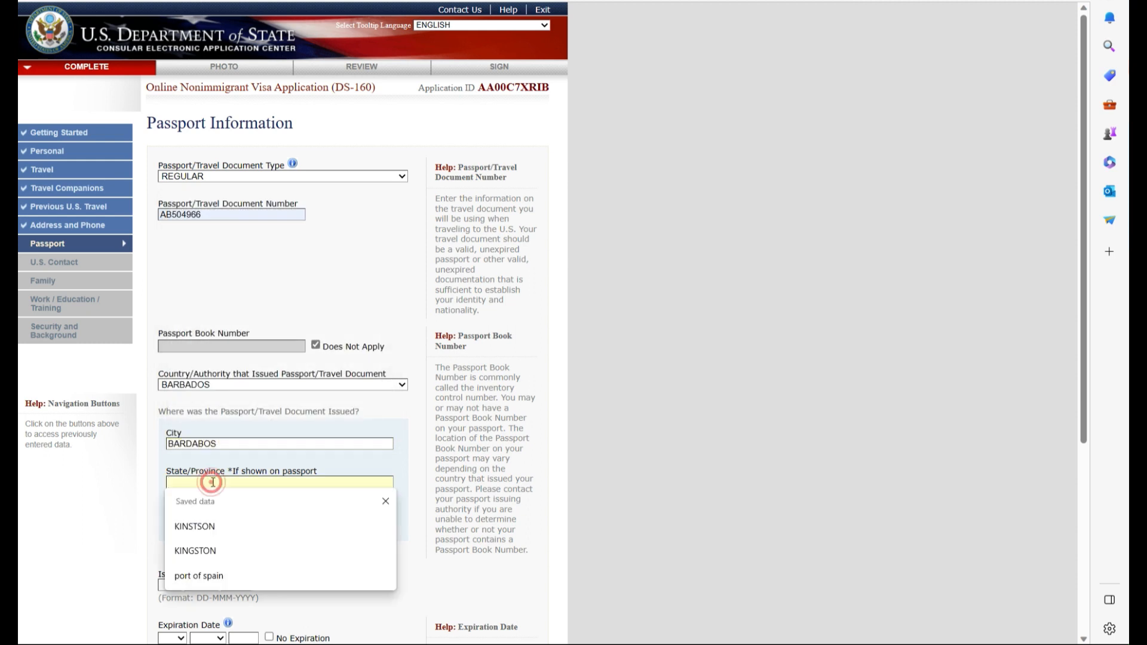
left_click(209, 525)
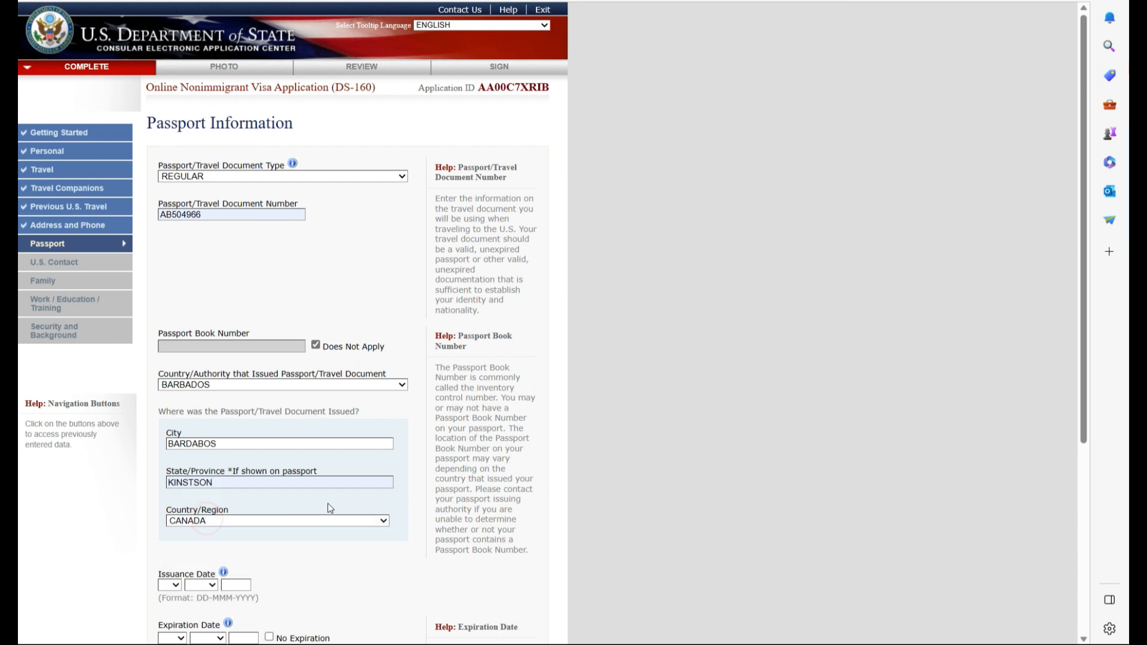
left_click(380, 523)
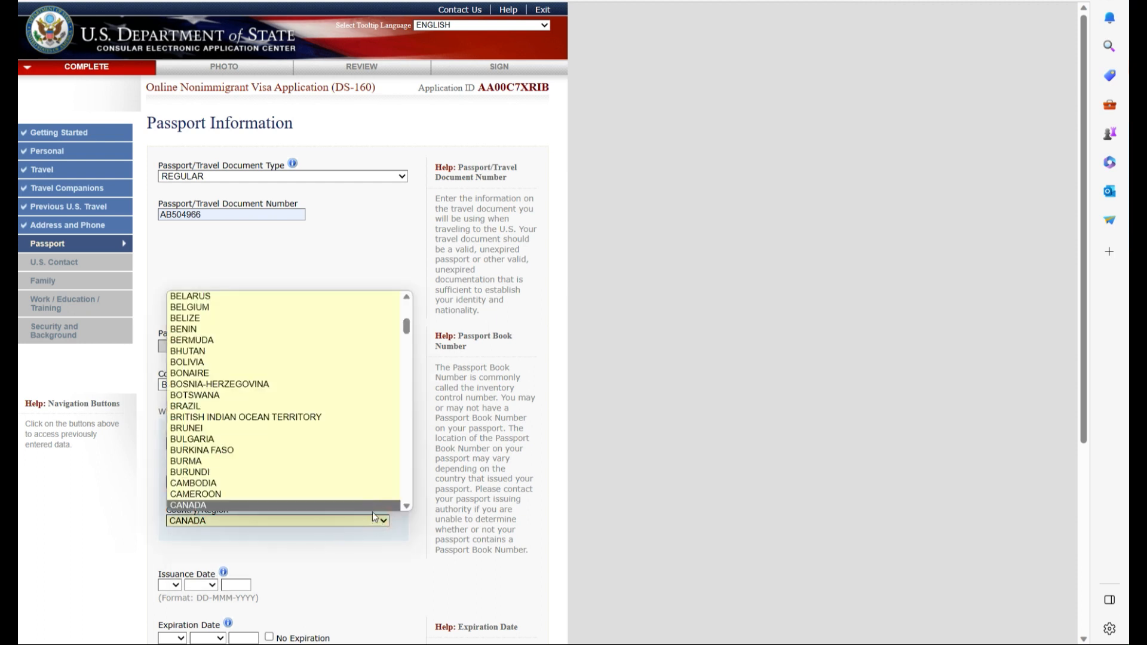
scroll(323, 381, "up", 7)
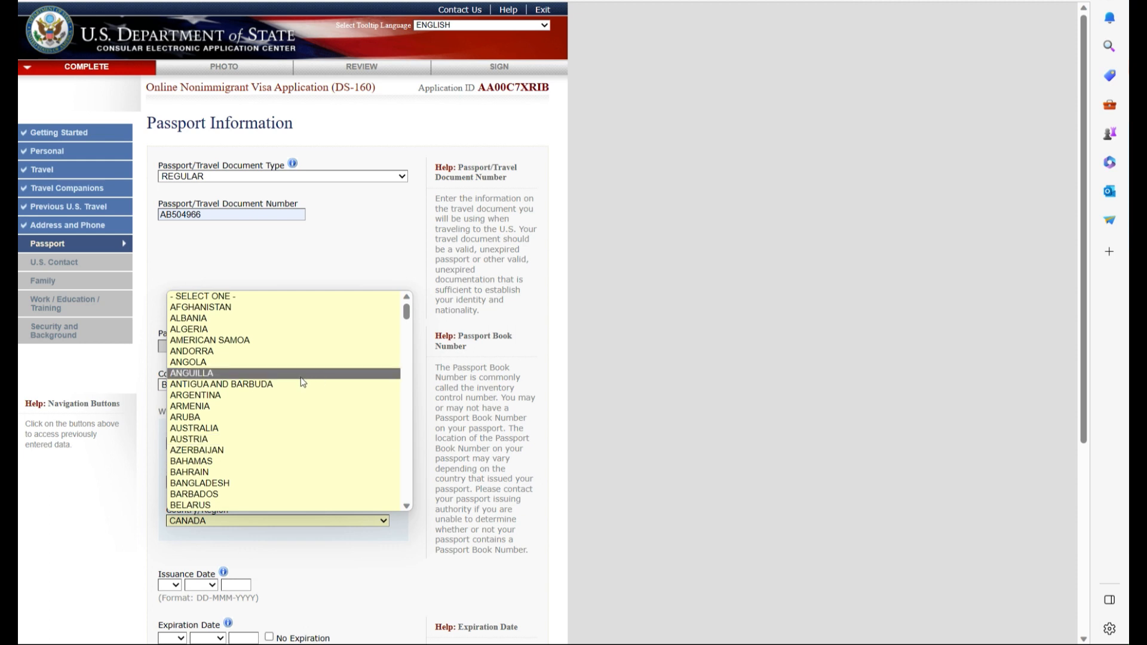
scroll(177, 412, "down", 5)
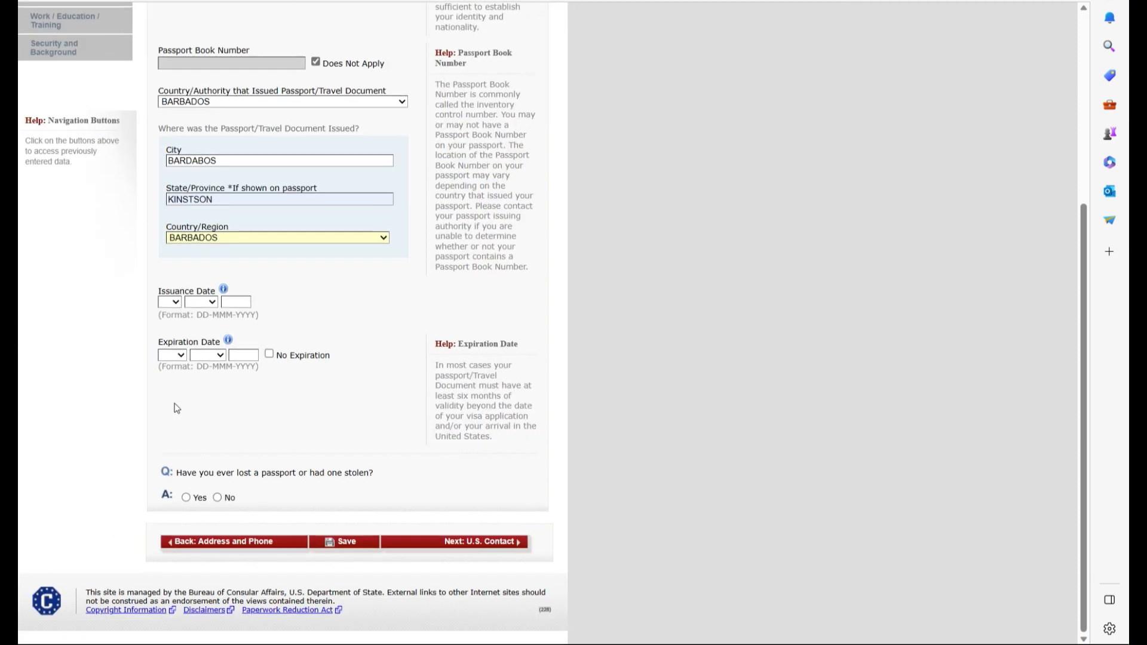
- Set the passport issuance date to 01 JAN 2020
left_click(170, 302)
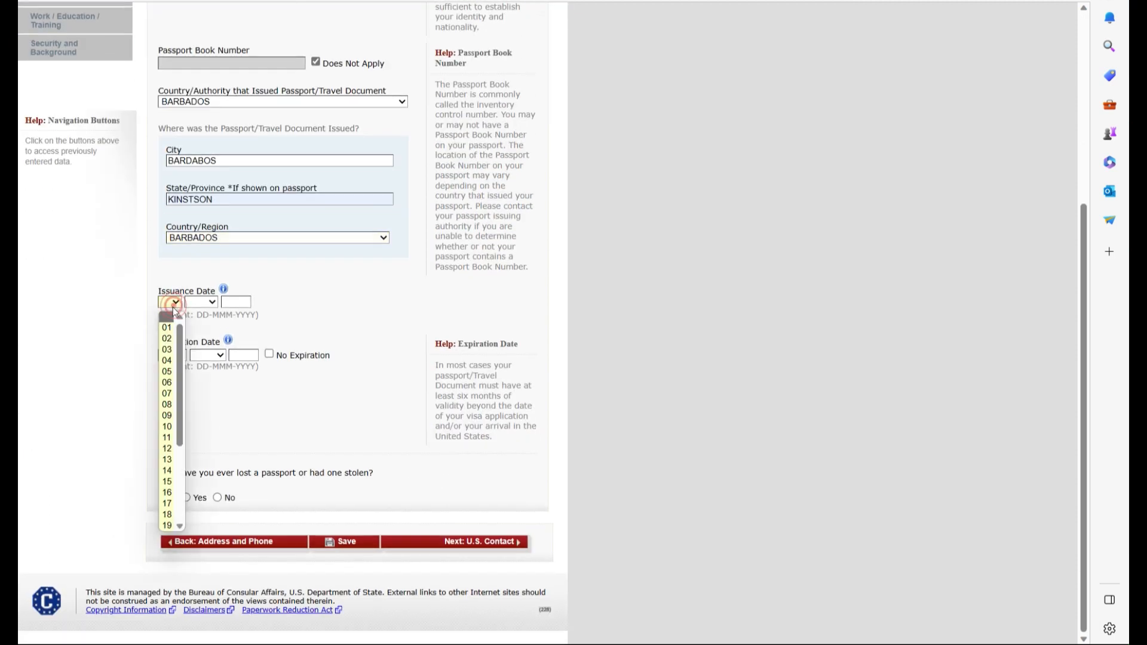
left_click(168, 328)
left_click(202, 302)
left_click(202, 325)
left_click(233, 303)
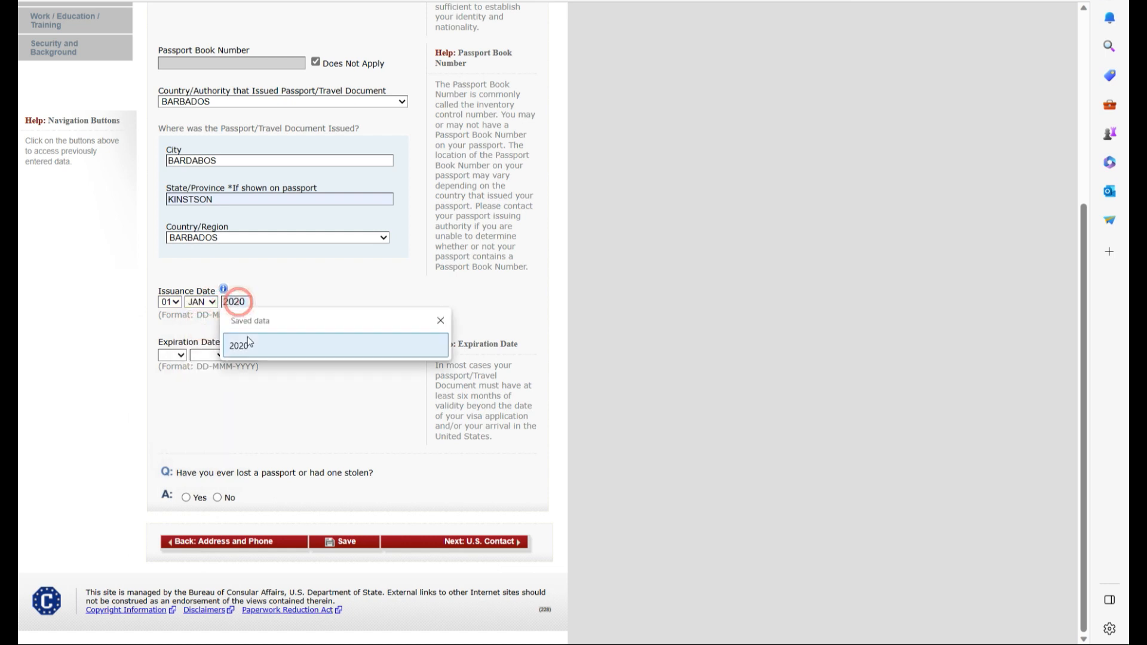
left_click(238, 342)
- Set expiration 01 JAN 2030, answer No to lost passports, and continue to U.S. Contact
left_click(180, 356)
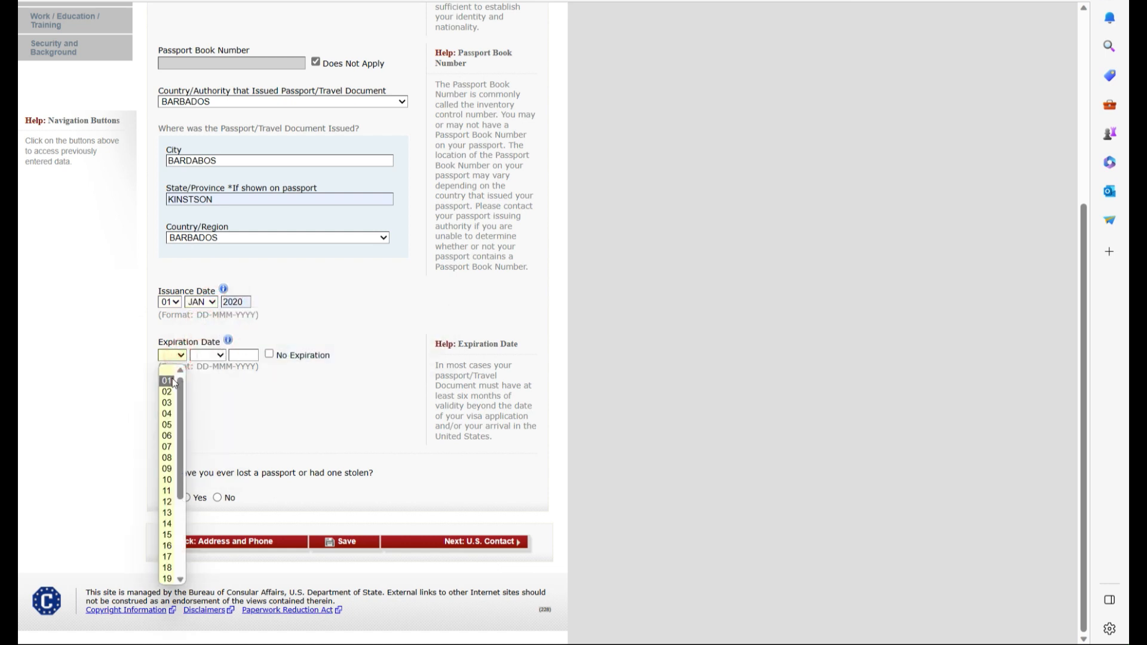
left_click(169, 378)
left_click(220, 356)
left_click(207, 385)
left_click(252, 355)
left_click(250, 398)
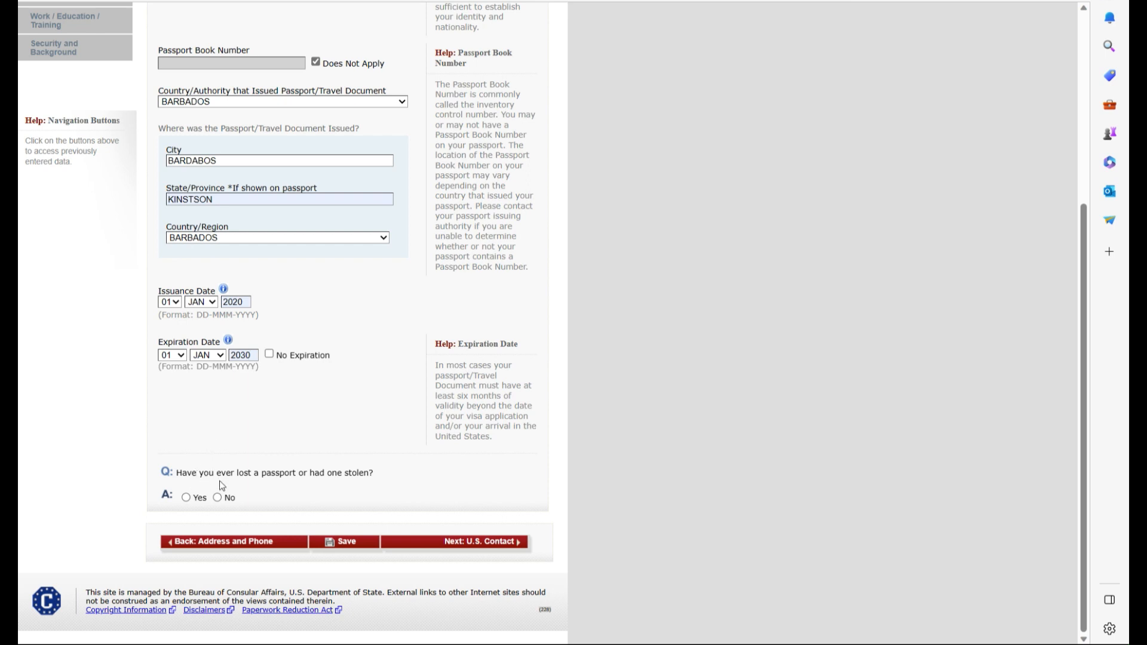
left_click(217, 498)
left_click(496, 547)
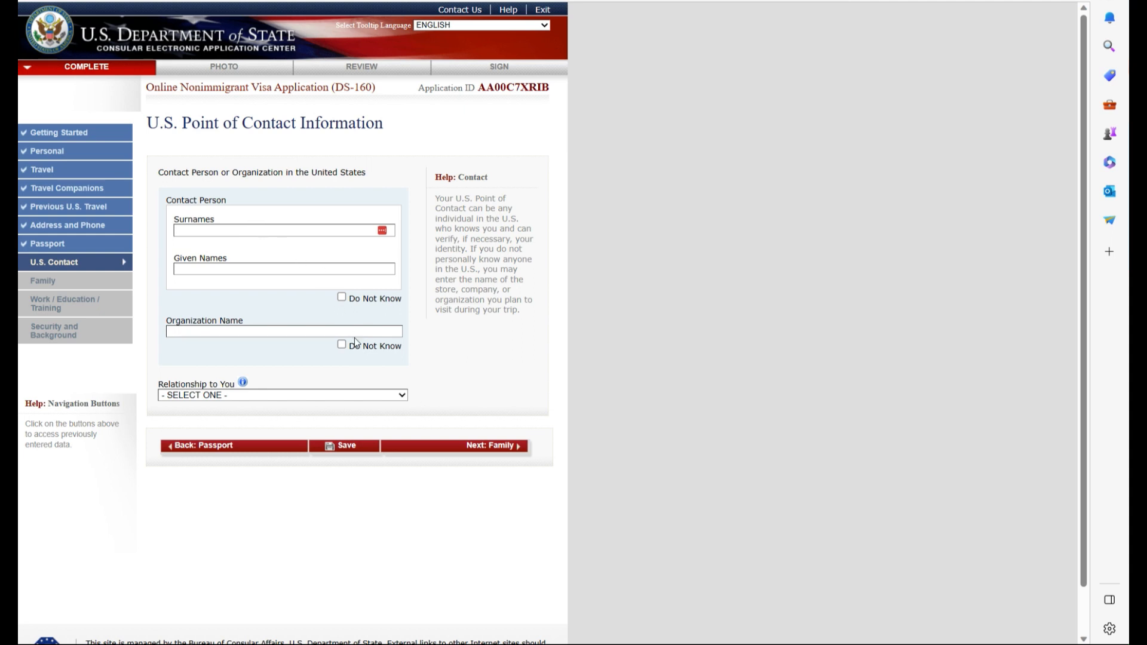
- Mark the contact person unknown, enter organization HOTEL HILTON, and set relationship OTHER
left_click(340, 297)
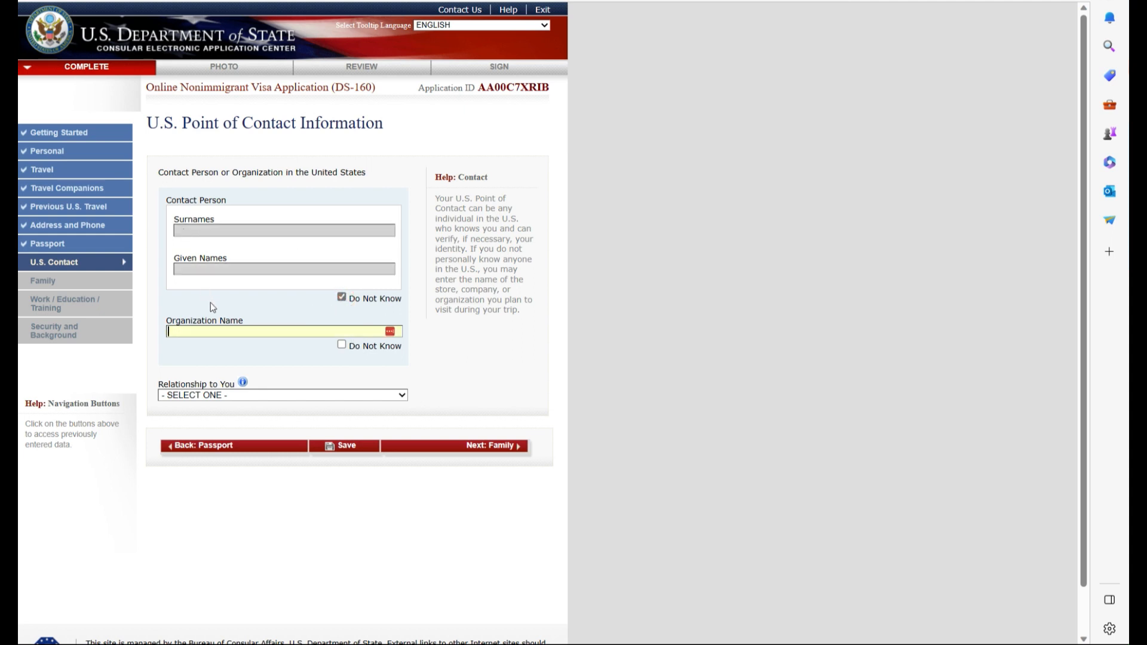
left_click(247, 333)
type("HOTEL HILTON")
left_click(388, 396)
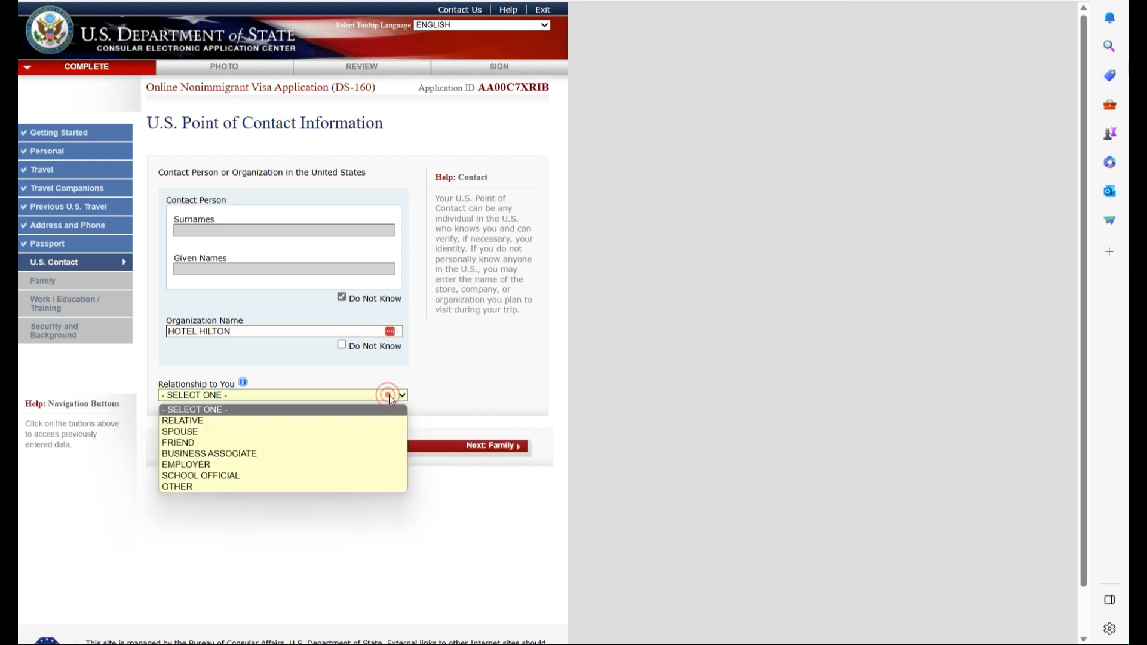
left_click(260, 487)
- Autofill the contact's address from a saved entry and continue to Family
scroll(286, 448, "down", 3)
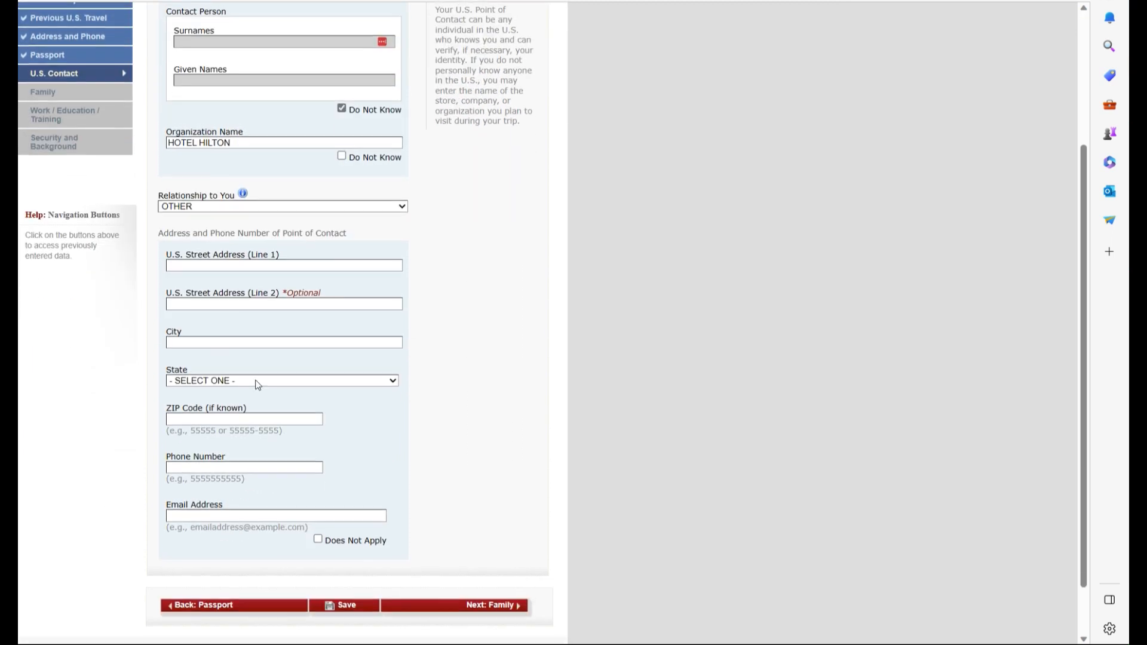
left_click(190, 262)
left_click(248, 459)
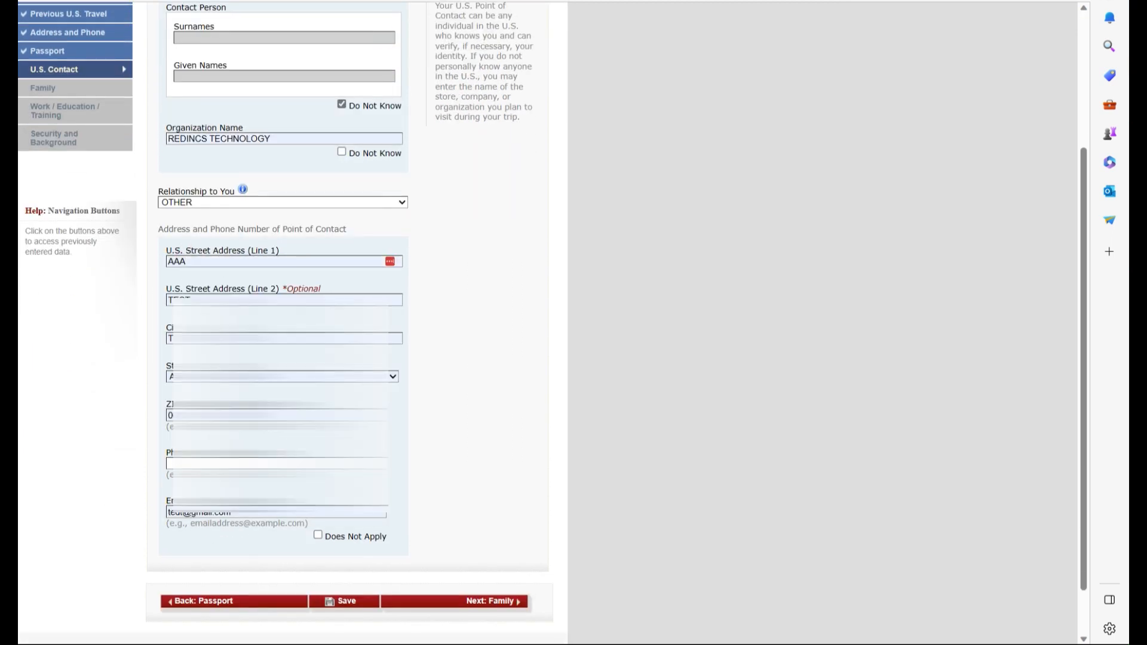
left_click(494, 603)
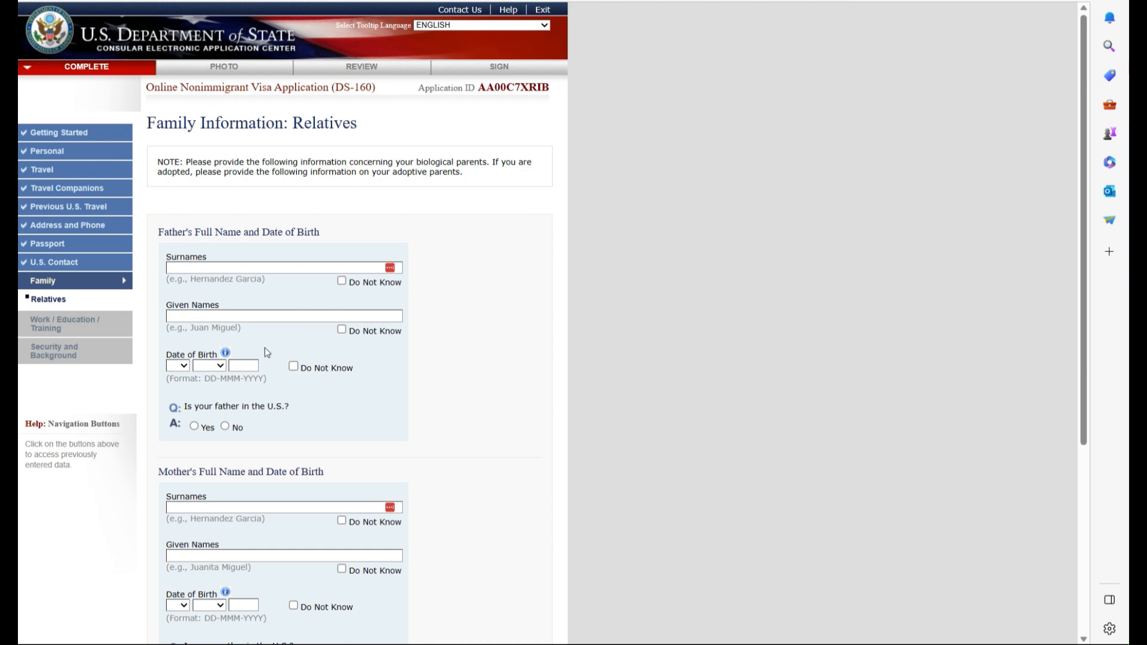
- Fill in the father's name and mark the mother's surname and given names as Do Not Know
left_click(233, 265)
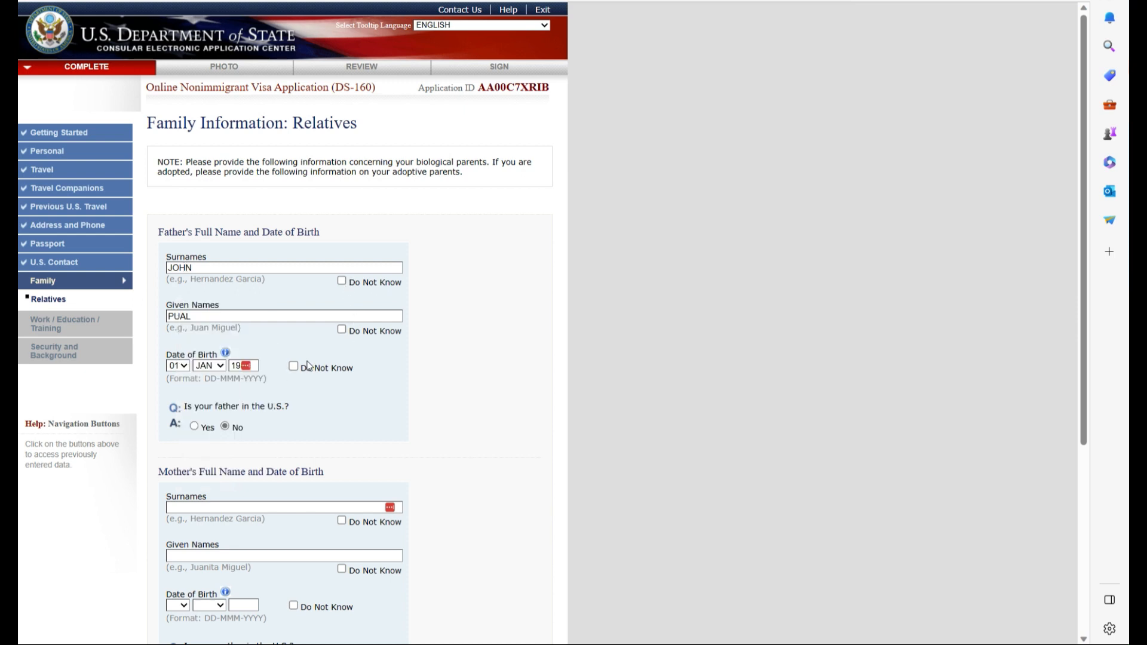
scroll(283, 386, "down", 3)
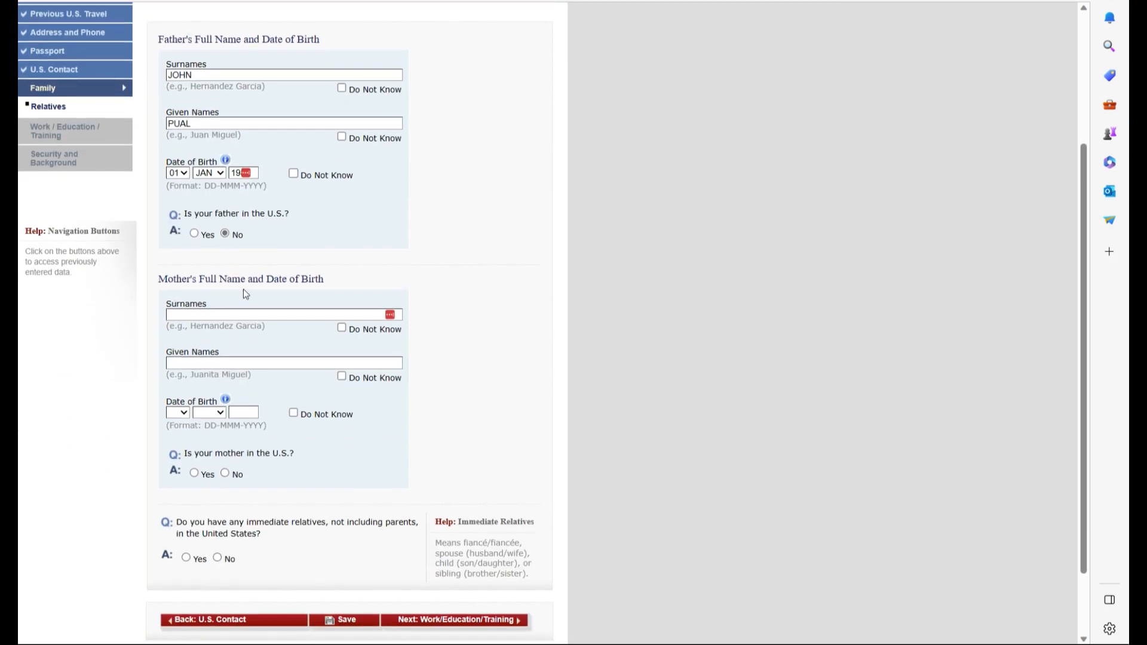
left_click(341, 328)
left_click(343, 378)
- Answer No for mother and immediate relatives in the U.S., then leave for Work/Education
left_click(225, 475)
left_click(216, 559)
left_click(496, 622)
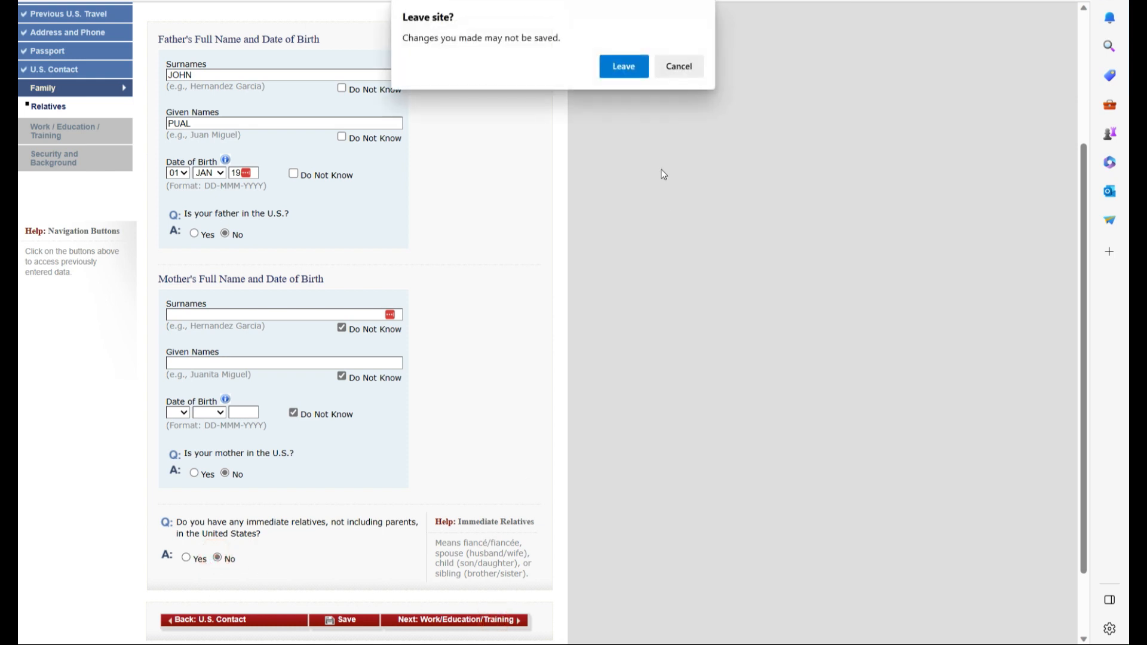
left_click(624, 66)
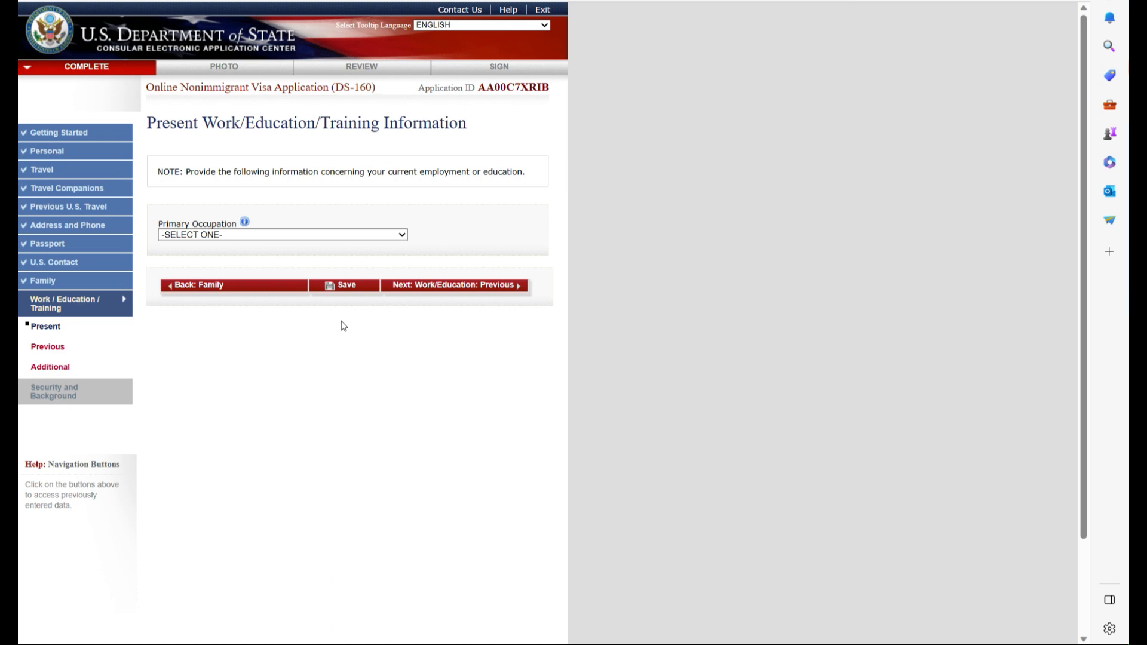
- Set occupation to AGRICULTURE and employer to JONNY'S PIZZA with its saved address
left_click(221, 235)
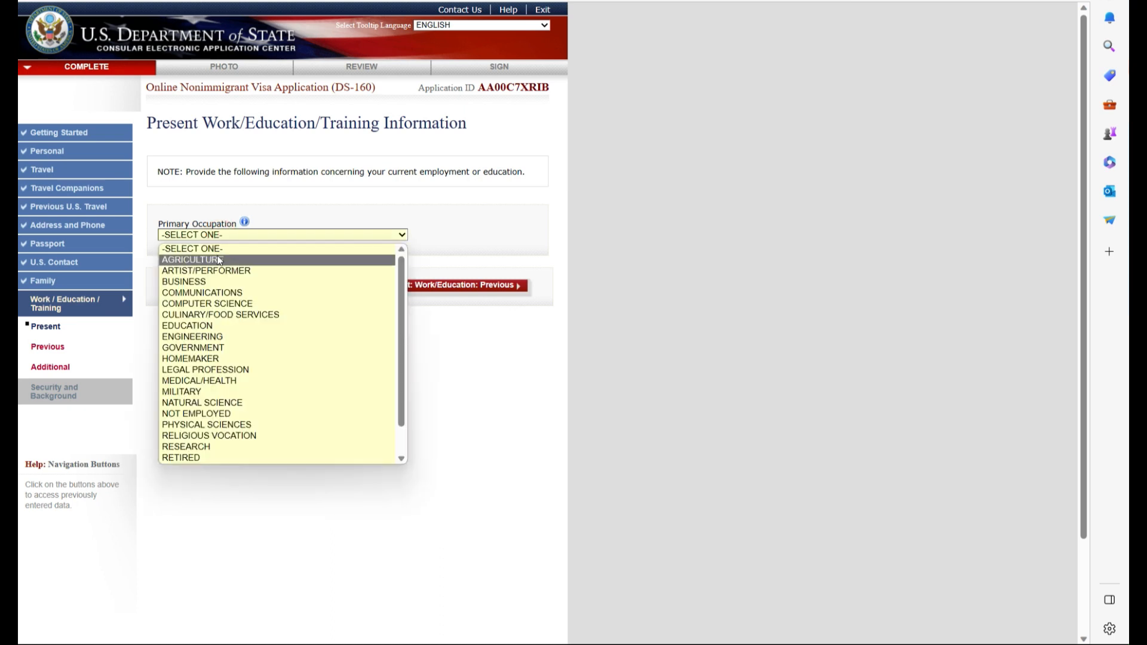
left_click(217, 256)
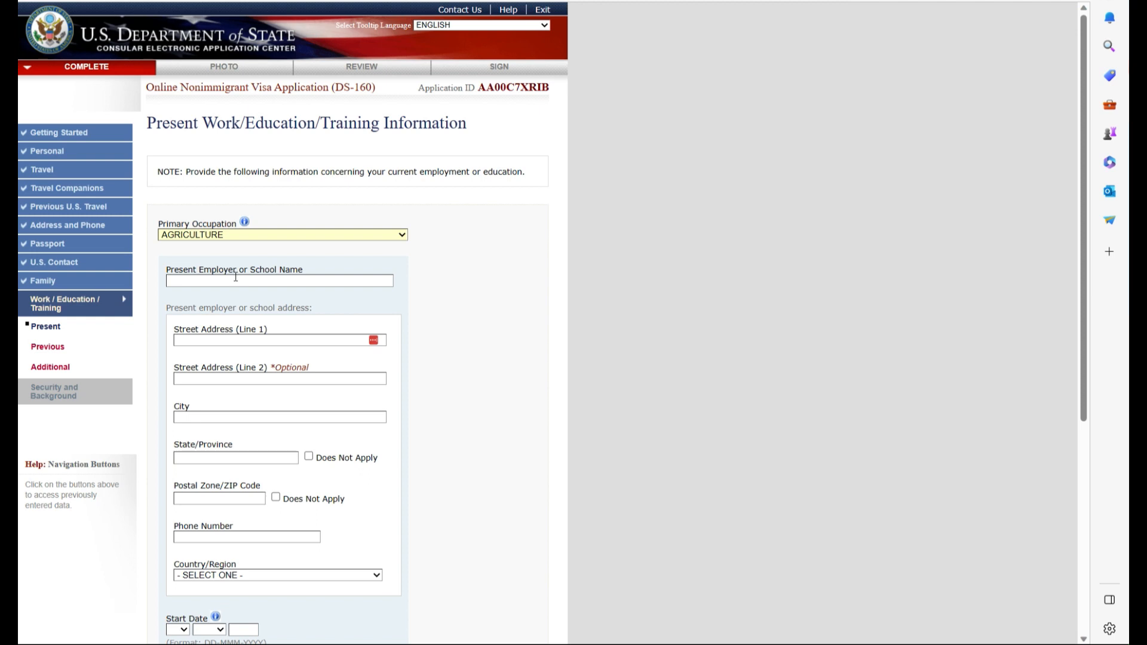
scroll(236, 278, "down", 5)
scroll(242, 394, "up", 5)
left_click(230, 283)
left_click(222, 323)
left_click(227, 340)
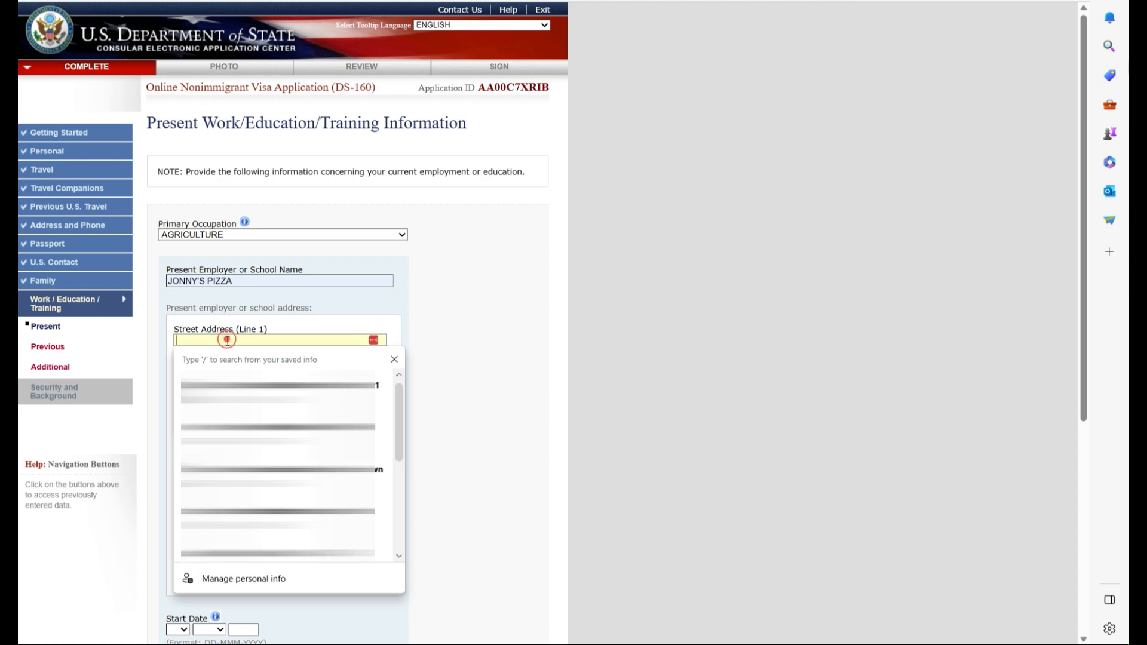
left_click(277, 518)
- Set the employment start date to 01 JAN 2016
scroll(259, 438, "down", 1)
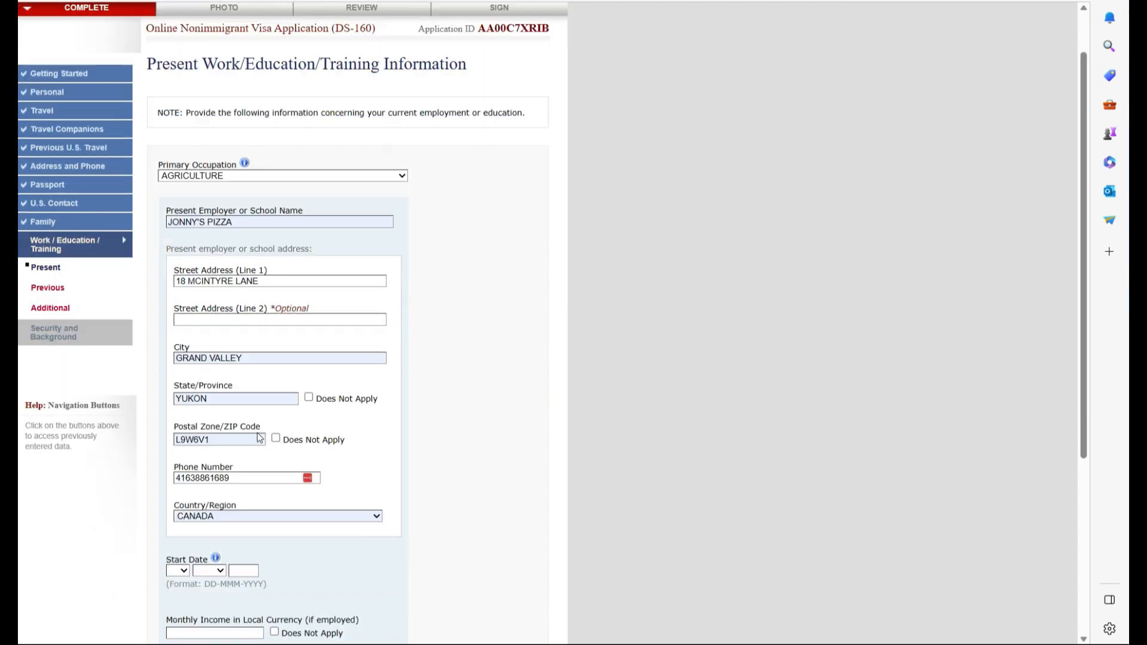
scroll(260, 438, "down", 1)
scroll(227, 372, "down", 2)
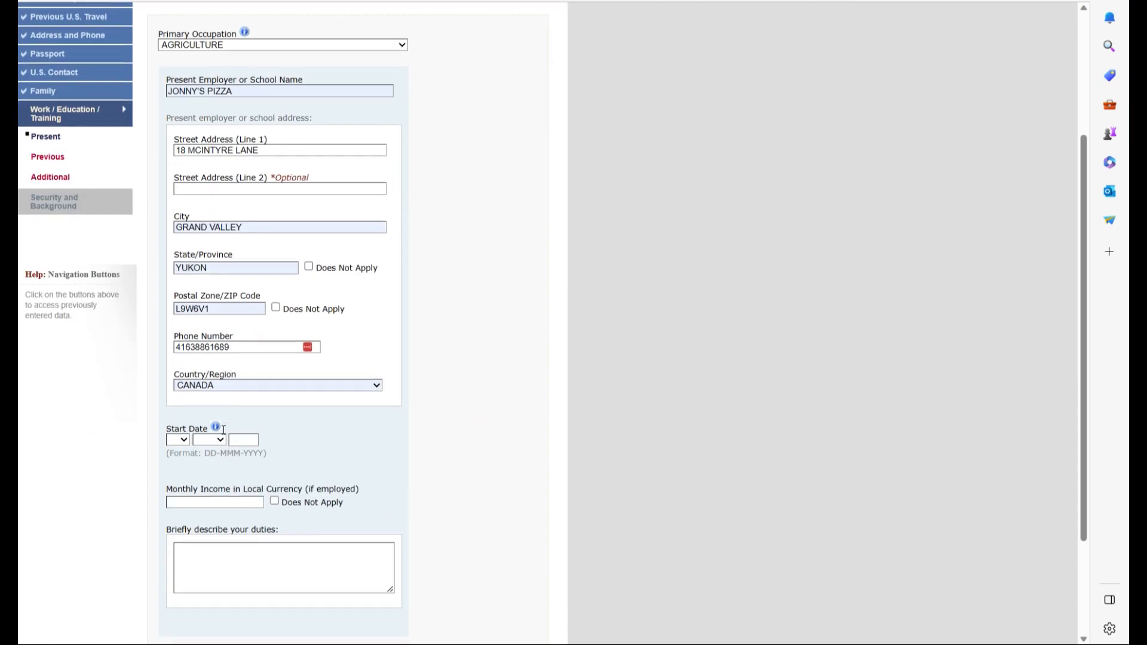
left_click(178, 437)
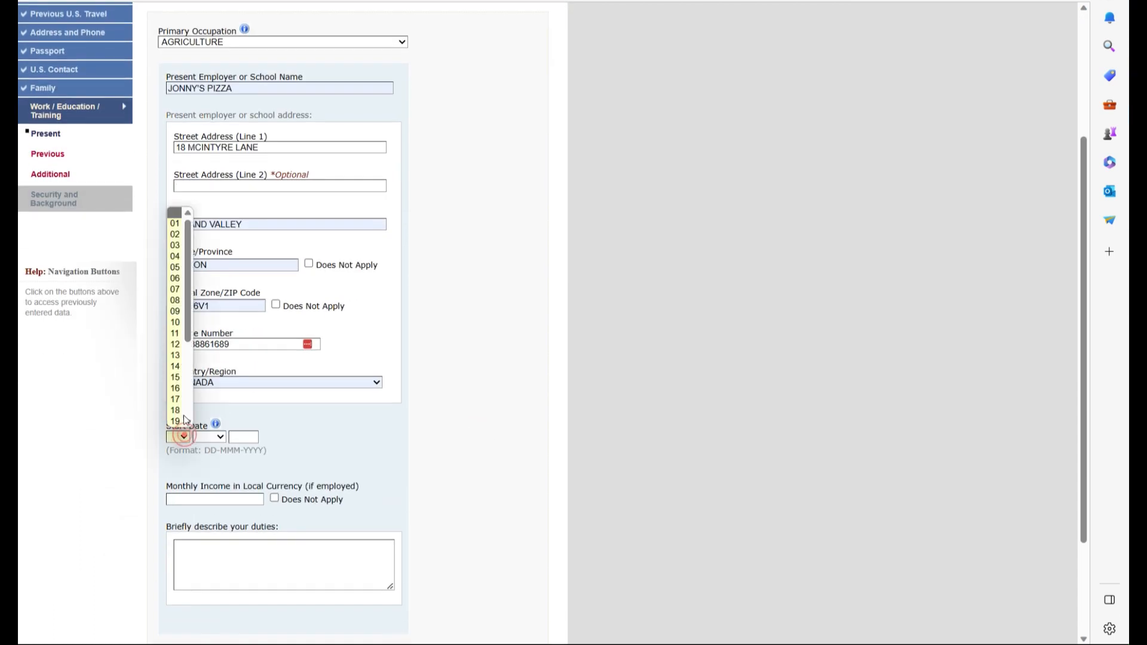
left_click(175, 224)
left_click(220, 436)
left_click(205, 461)
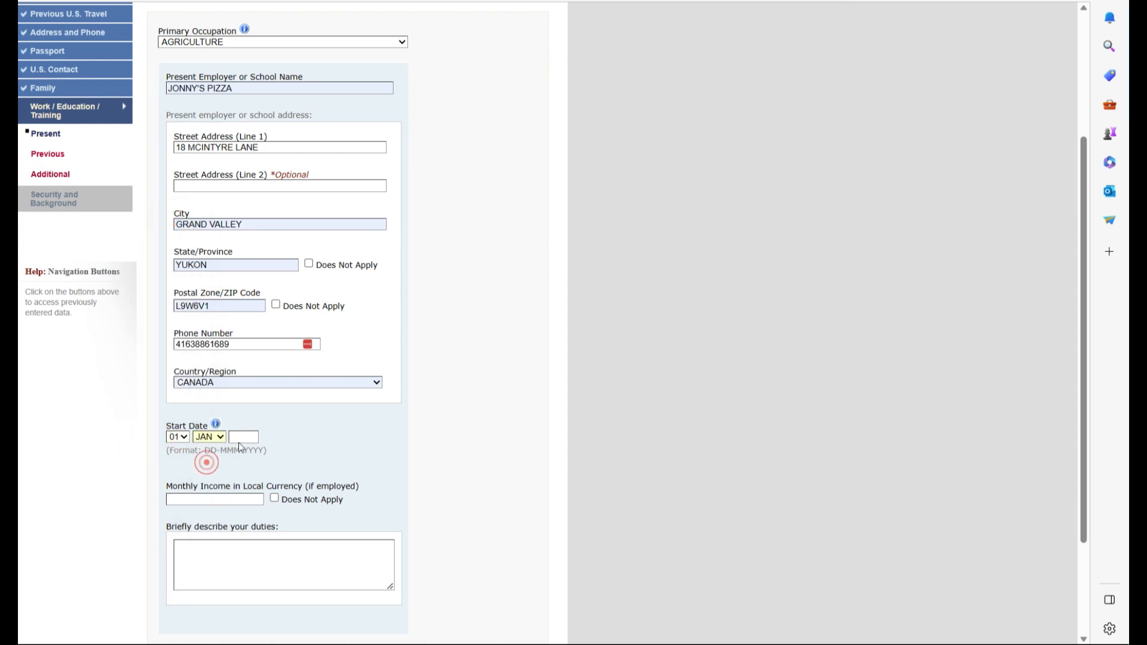
left_click(242, 437)
left_click(258, 479)
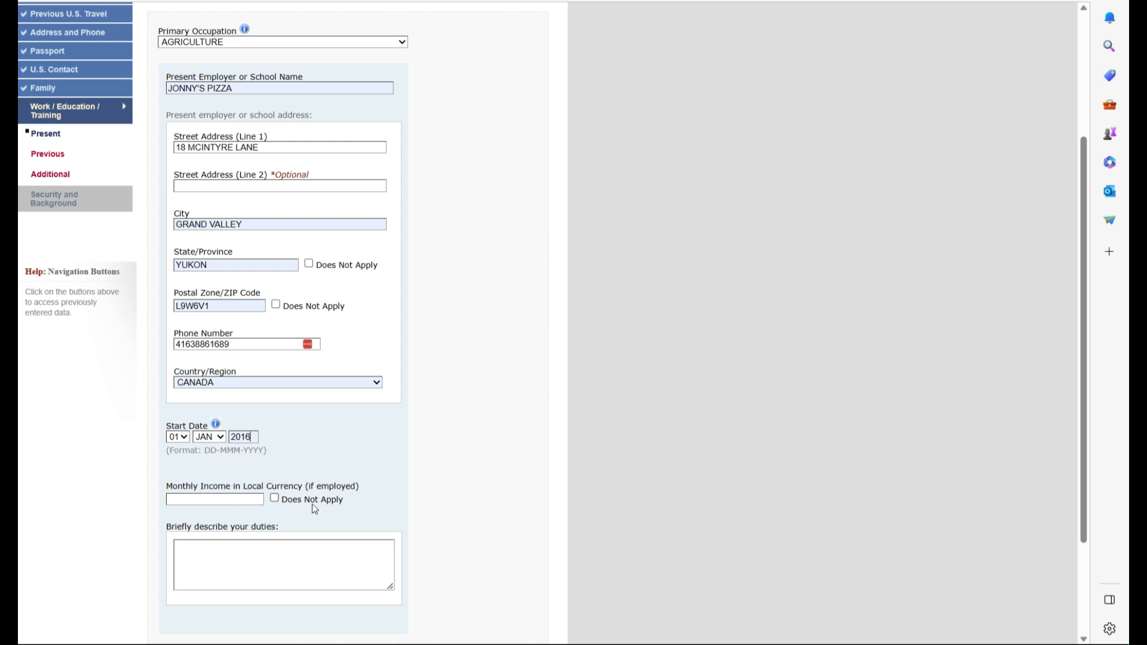
- Enter 5000 as monthly income and continue to the Previous Work page
left_click(226, 502)
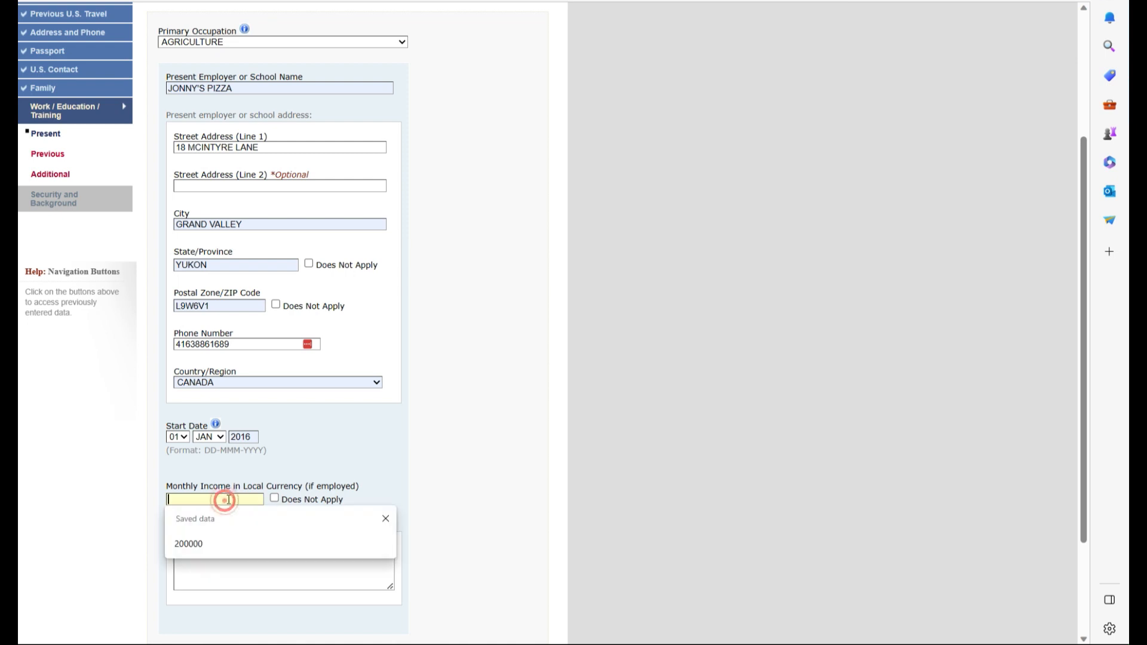
type("5000")
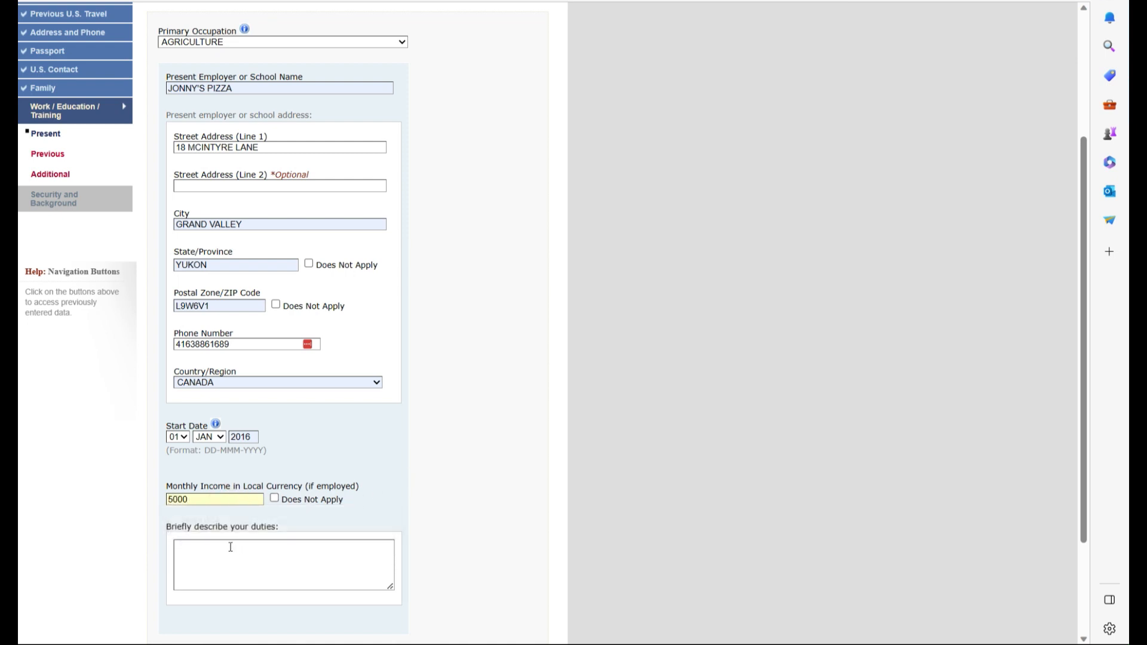
scroll(317, 520, "down", 3)
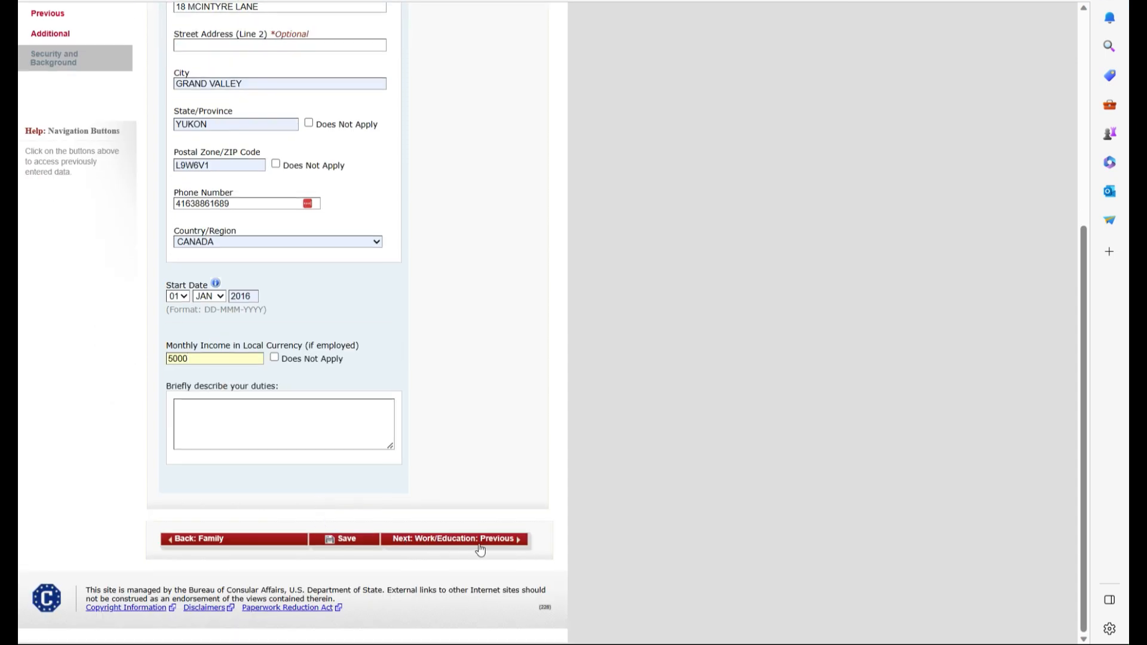
left_click(481, 540)
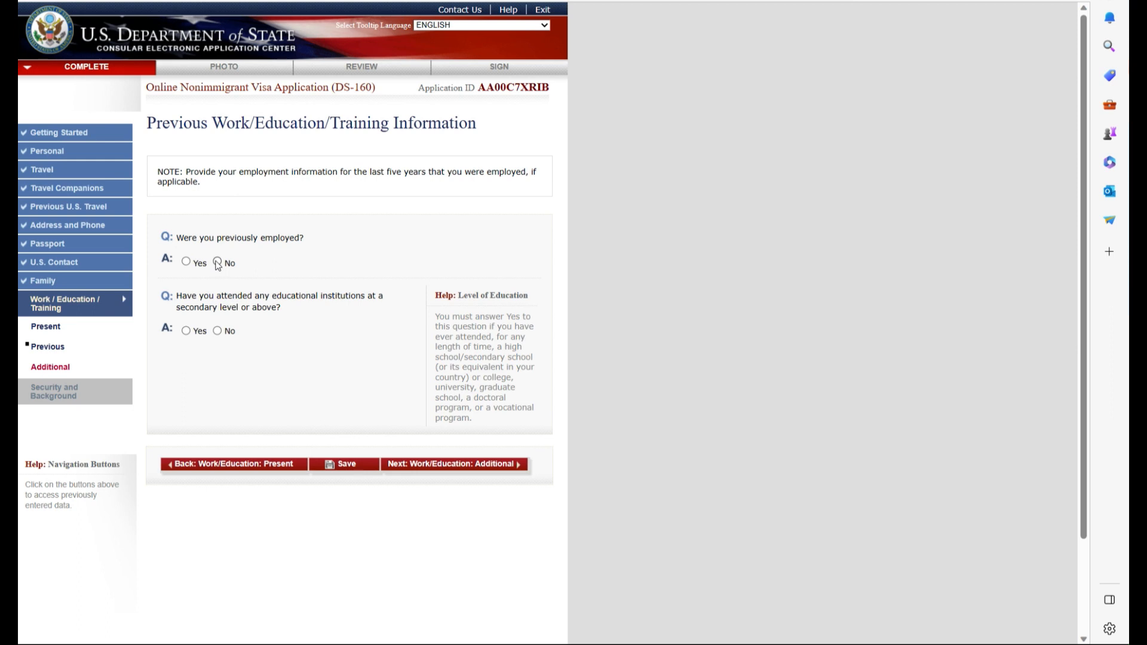
- Answer No to previous employment and prior education, then continue
left_click(217, 262)
left_click(218, 331)
left_click(480, 466)
- Answer No to clan membership, add ENGLISH as a language, and list CANADA as visited
left_click(217, 261)
left_click(214, 324)
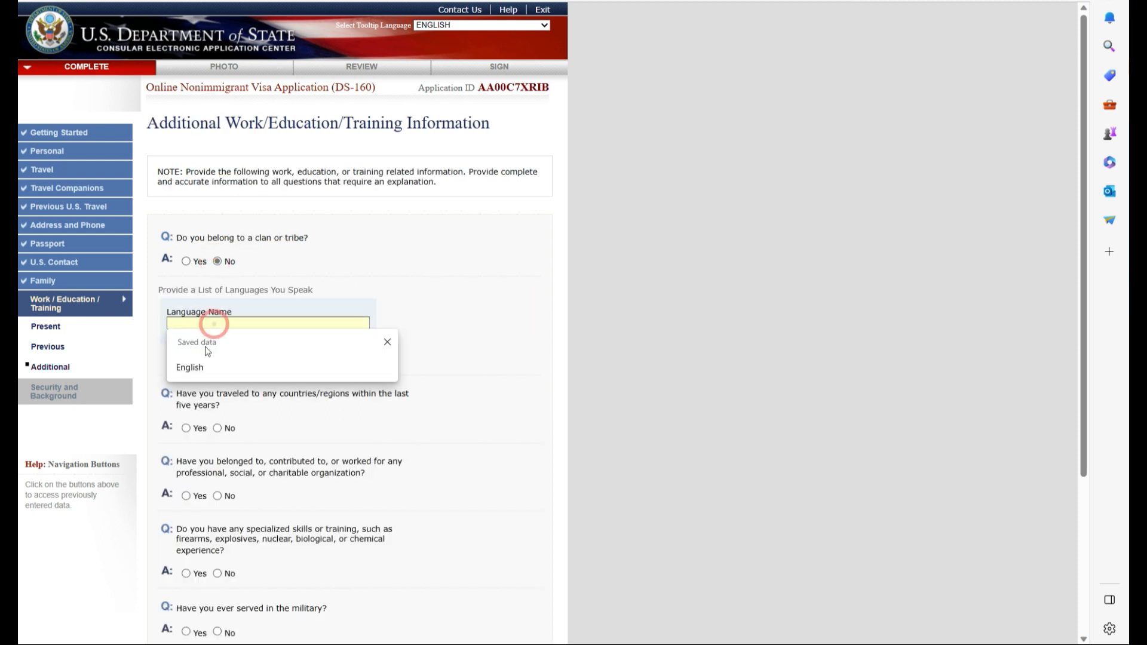
left_click(193, 367)
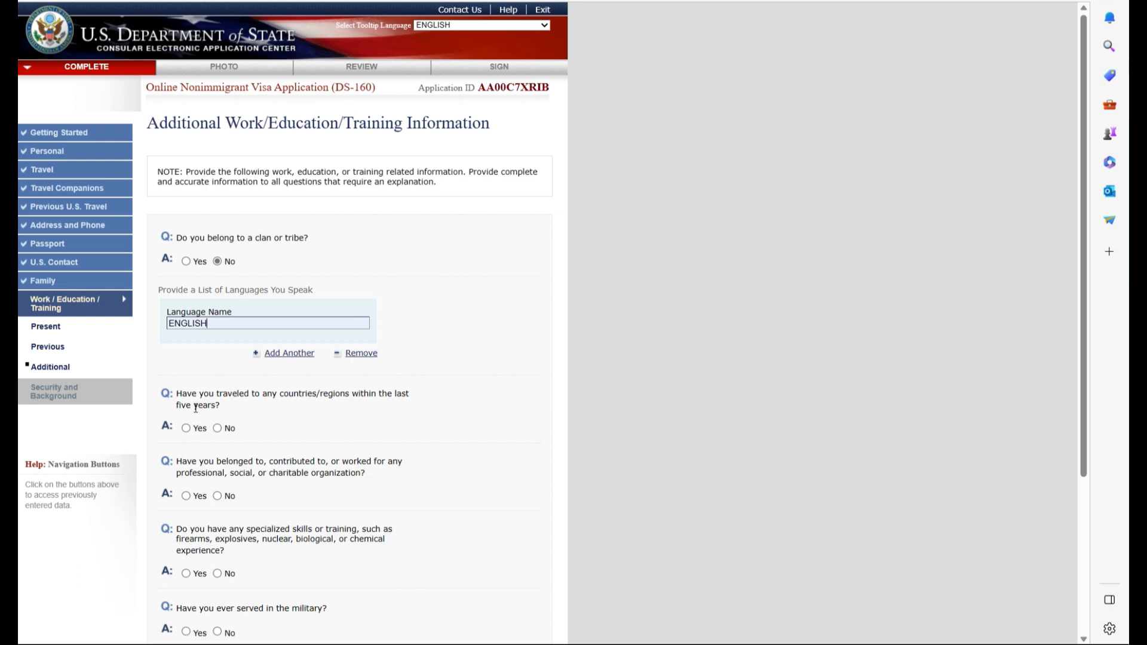
left_click(185, 428)
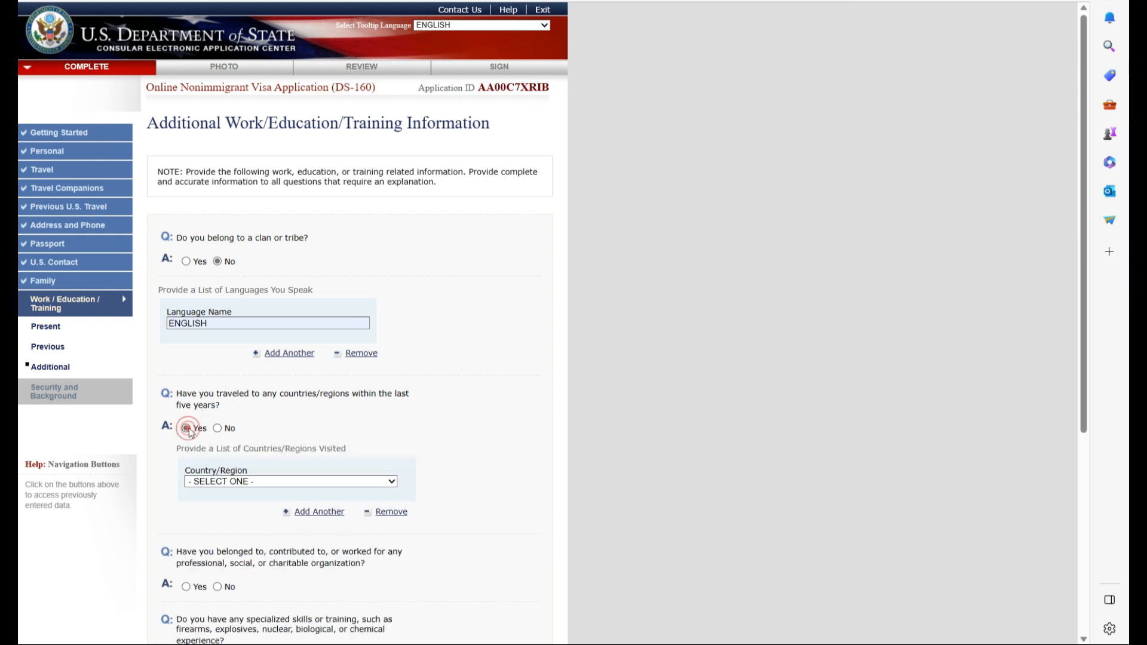
left_click(254, 481)
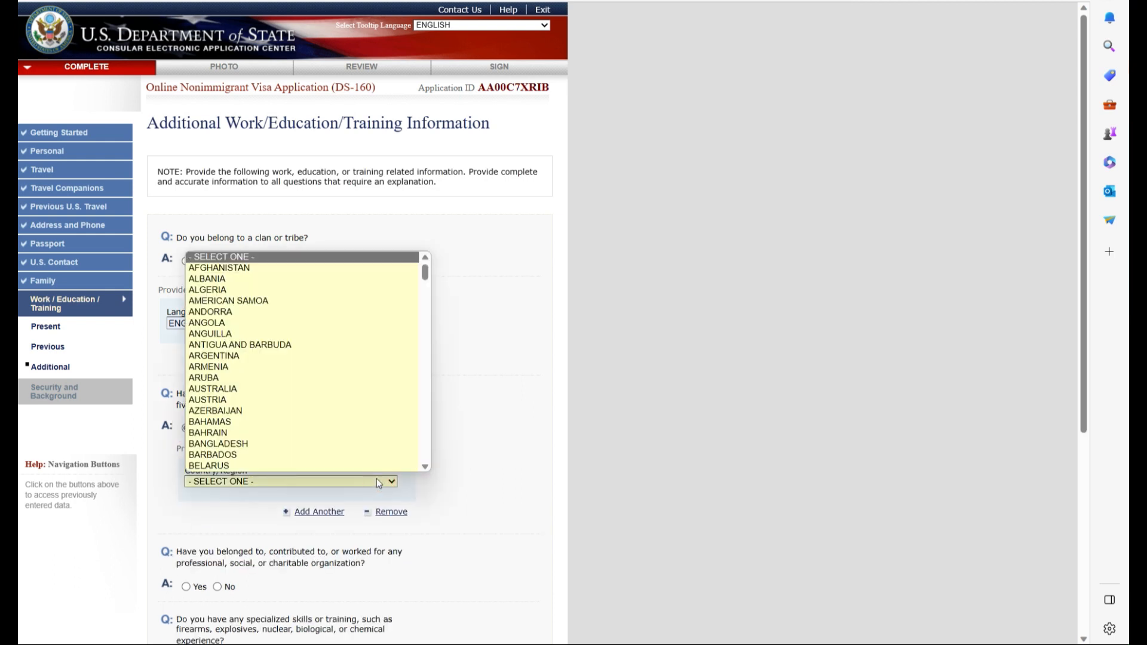
key("c")
scroll(305, 461, "down", 3)
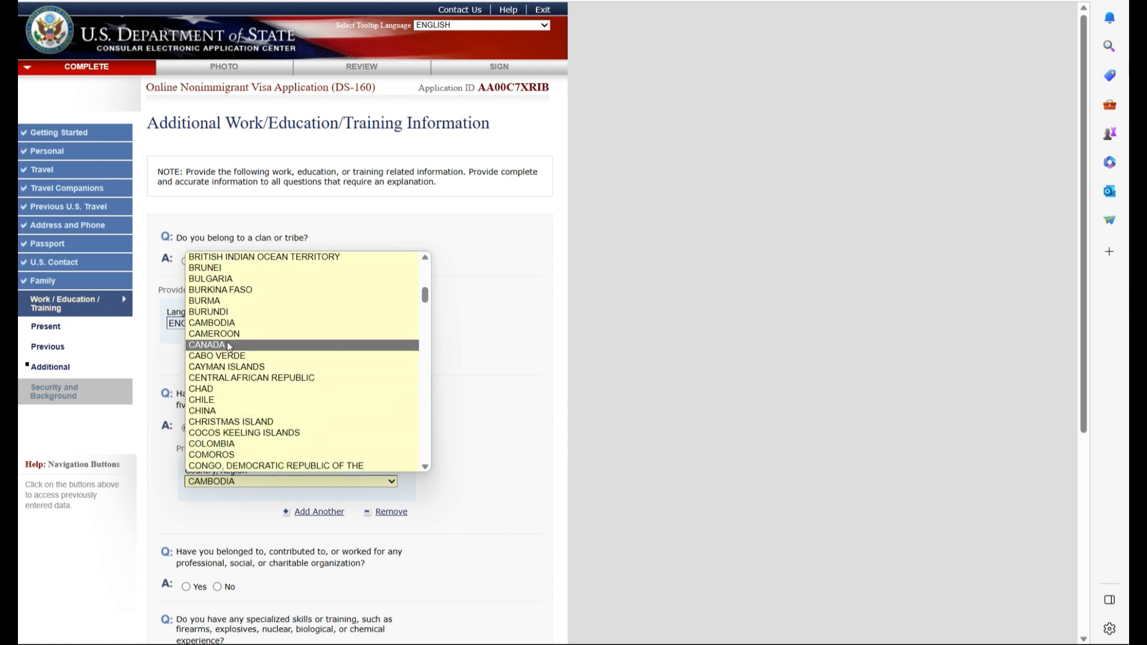
left_click(269, 344)
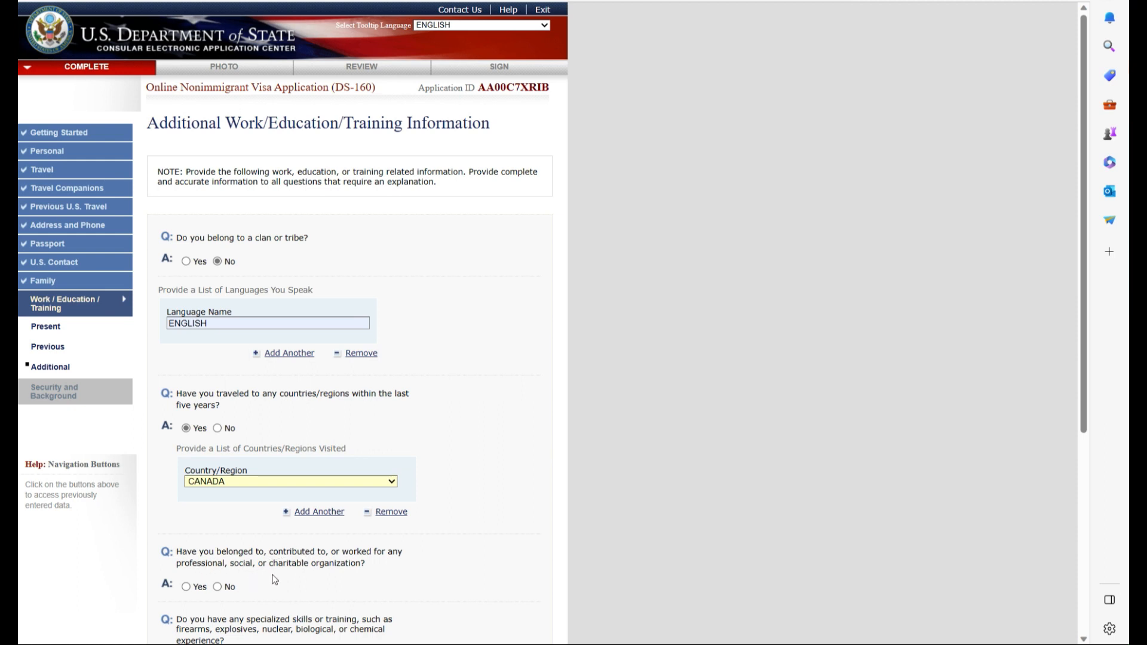
- Answer No to organizations, special skills, military and paramilitary questions, then continue
scroll(286, 562, "down", 2)
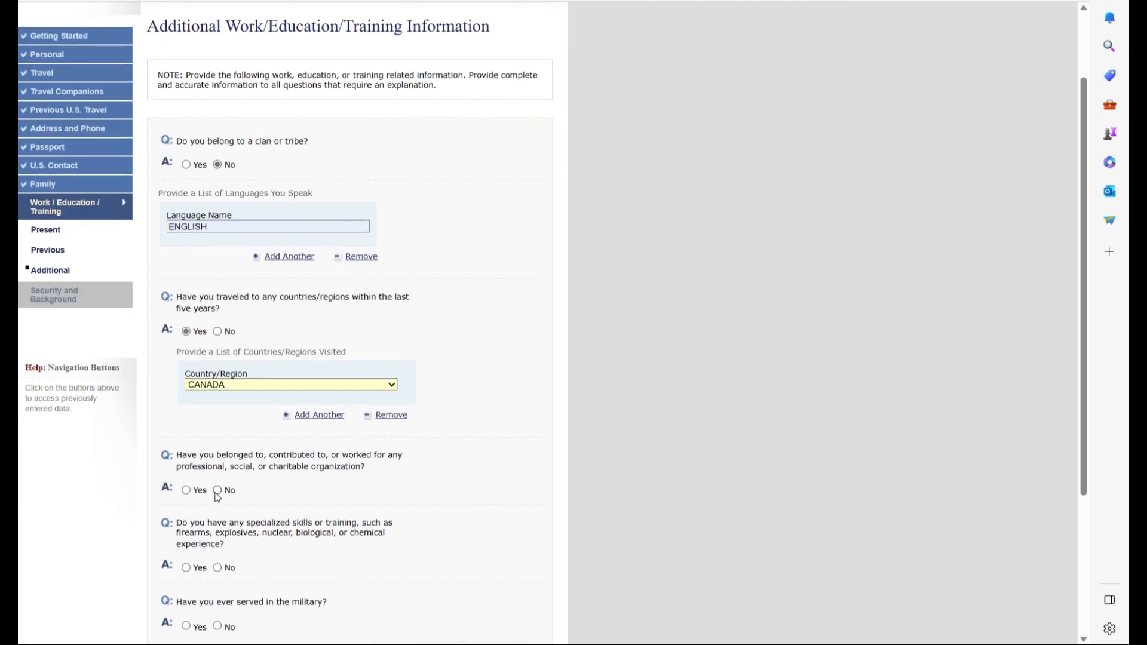
left_click(217, 493)
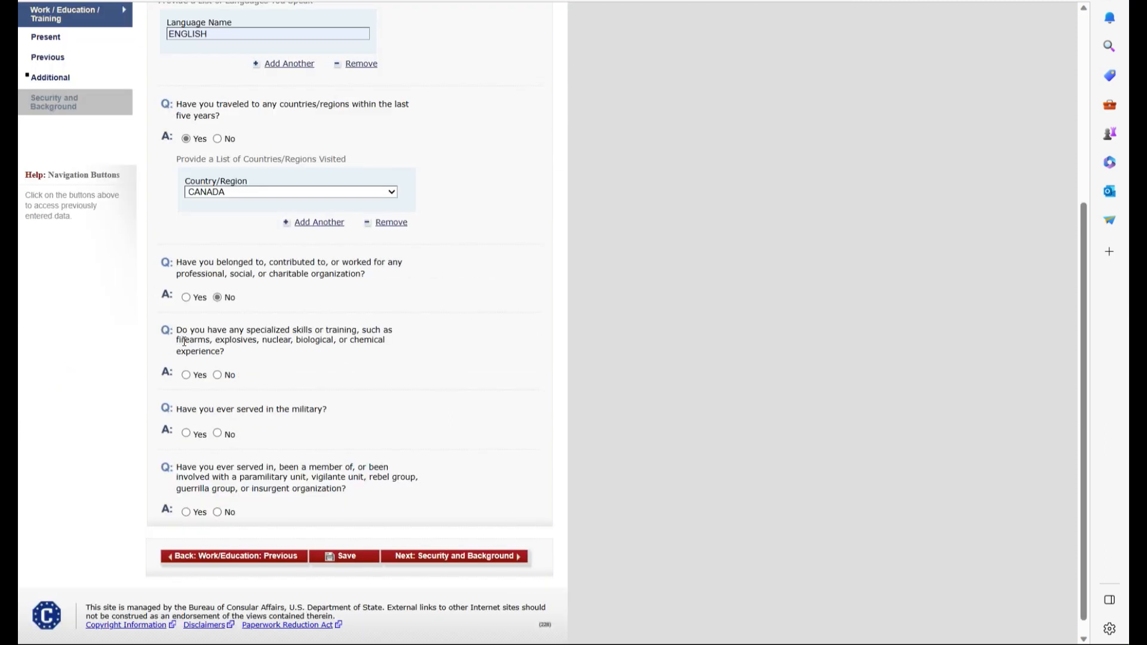
left_click(217, 375)
left_click(217, 433)
scroll(209, 461, "down", 3)
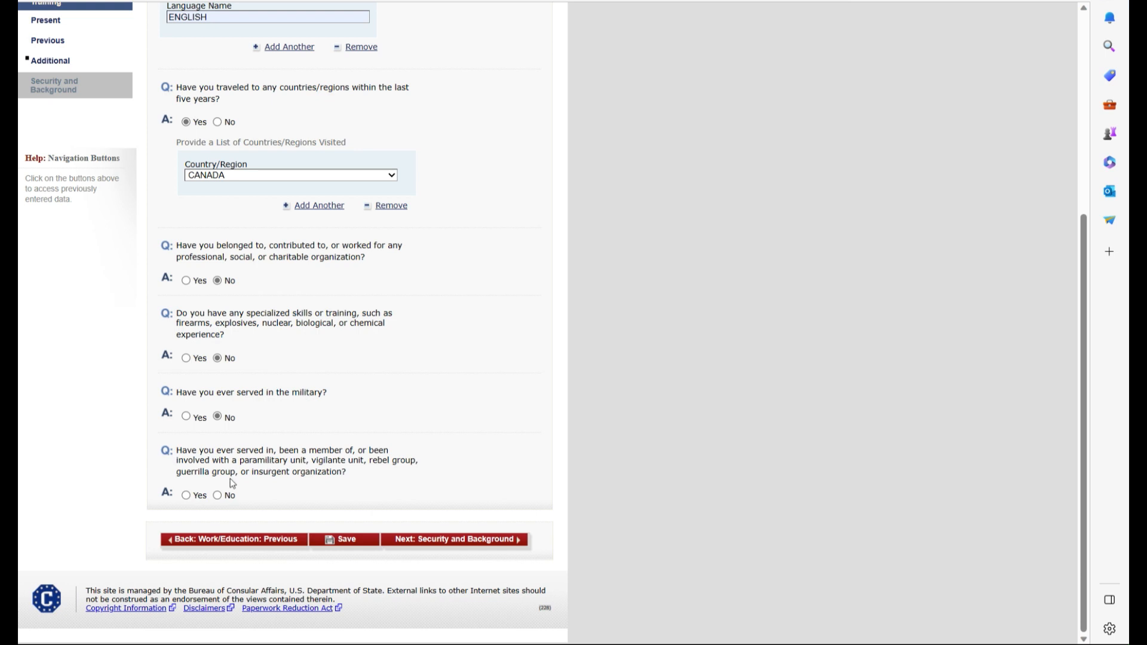
left_click(217, 495)
left_click(459, 540)
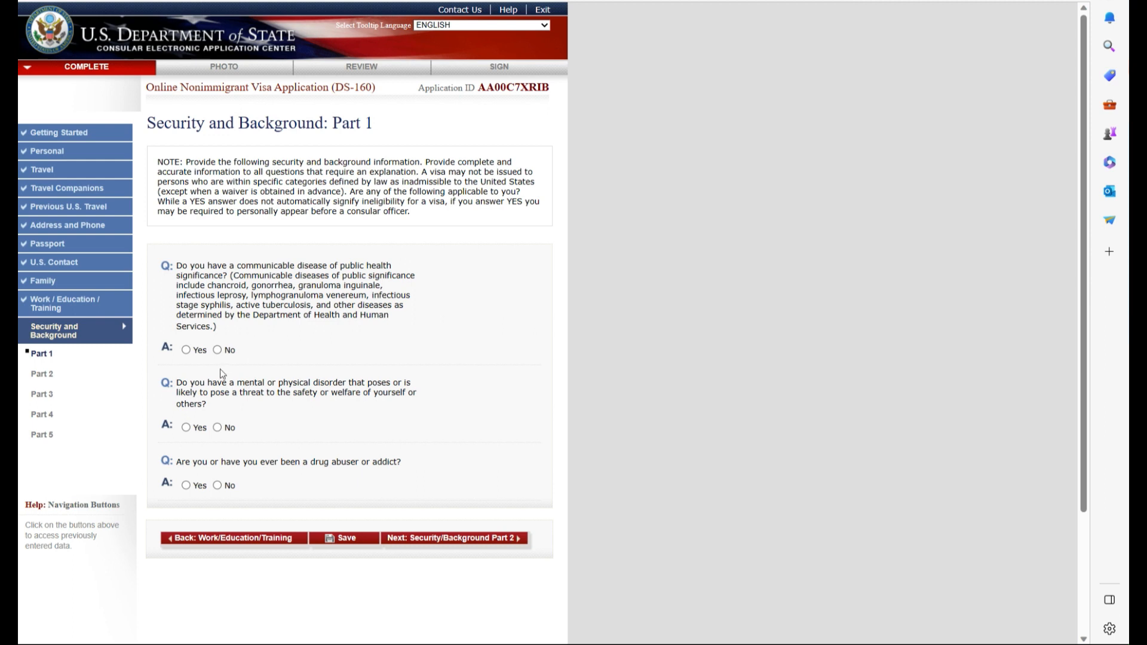
- Answer No to the Part 1 health questions and move through Part 2
left_click(217, 350)
left_click(217, 428)
left_click(218, 485)
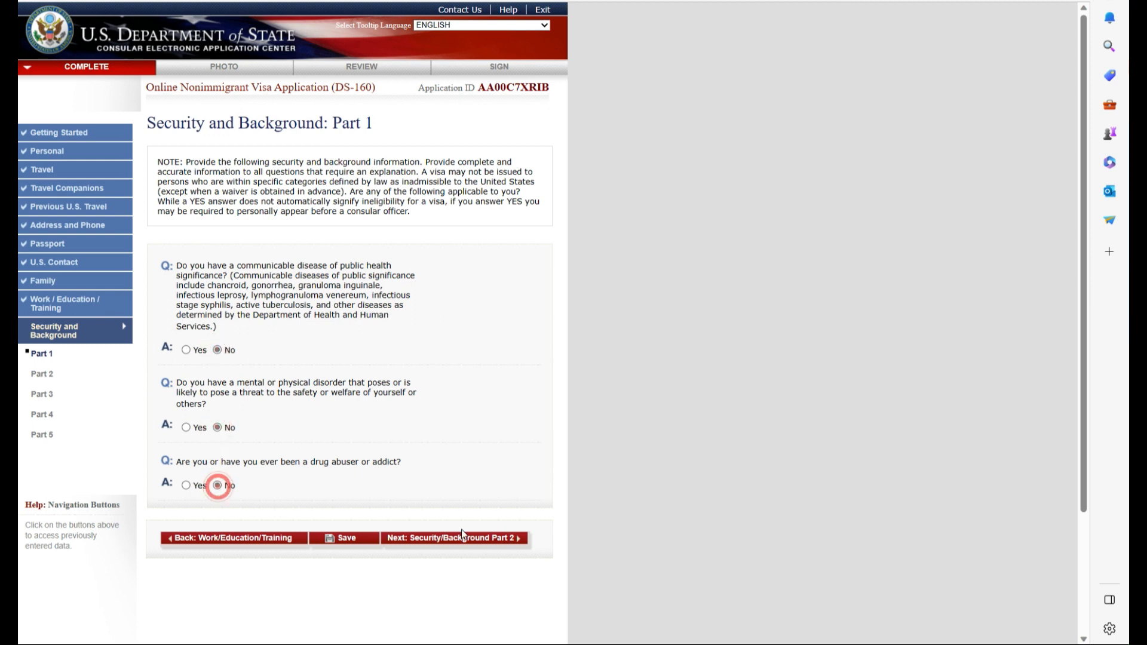
left_click(472, 538)
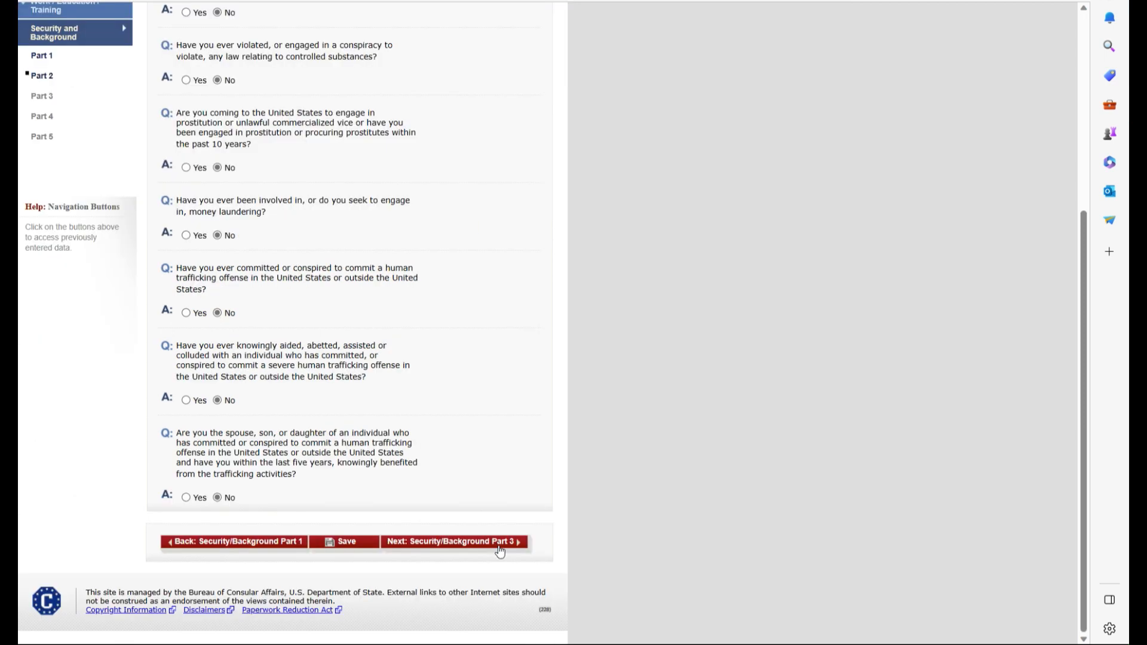
left_click(494, 545)
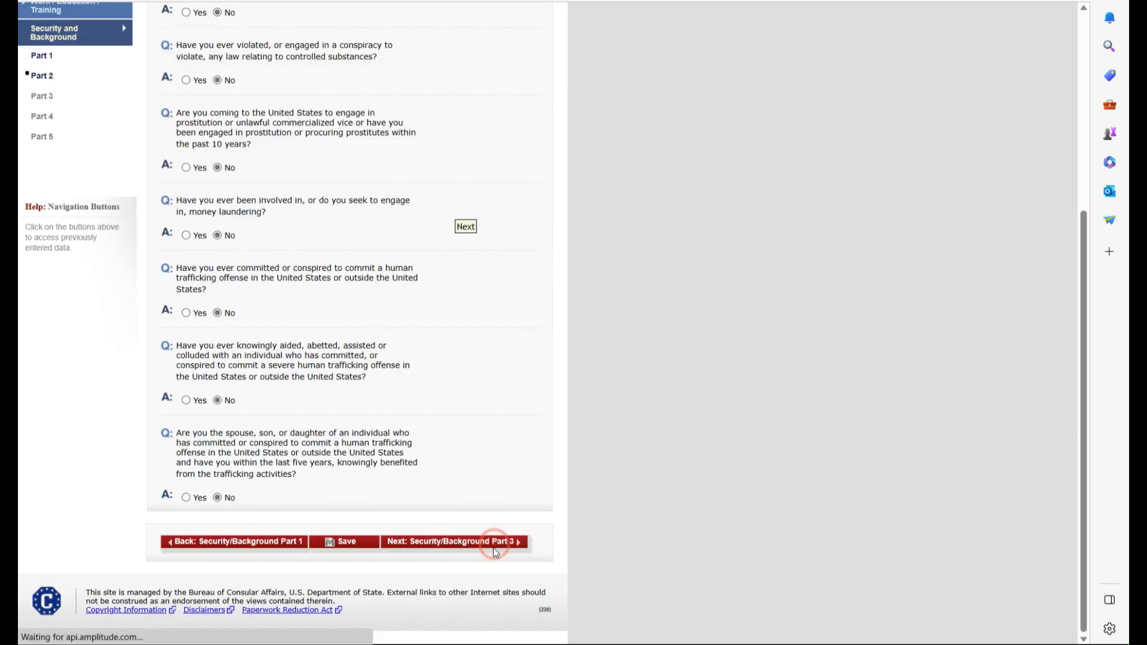
- Answer No to all Part 3 terrorism, genocide, torture and human-rights questions
left_click(218, 464)
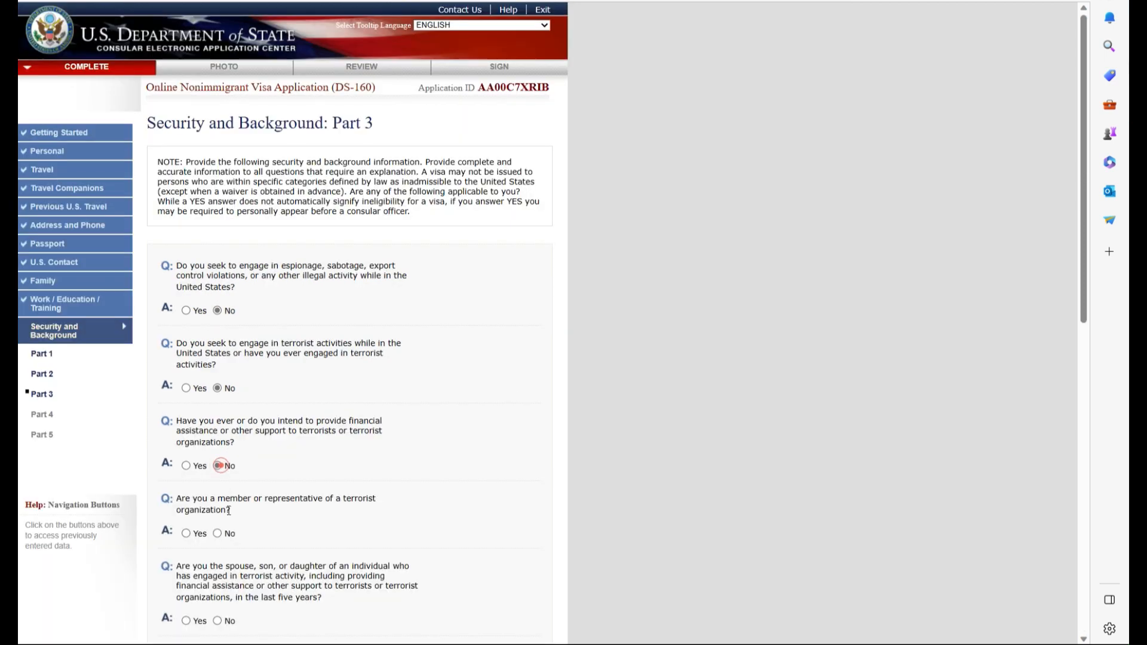
left_click(218, 533)
scroll(225, 534, "down", 4)
scroll(225, 534, "down", 1)
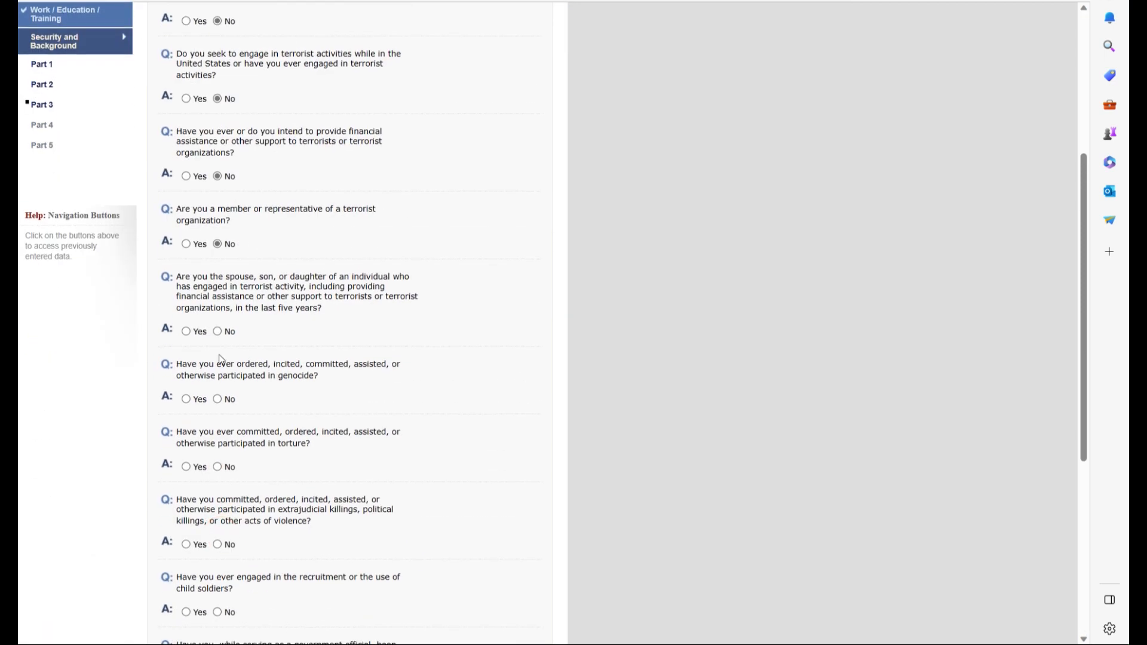
left_click(218, 399)
left_click(219, 468)
left_click(217, 468)
scroll(221, 472, "down", 4)
left_click(218, 256)
left_click(218, 323)
left_click(218, 401)
left_click(218, 496)
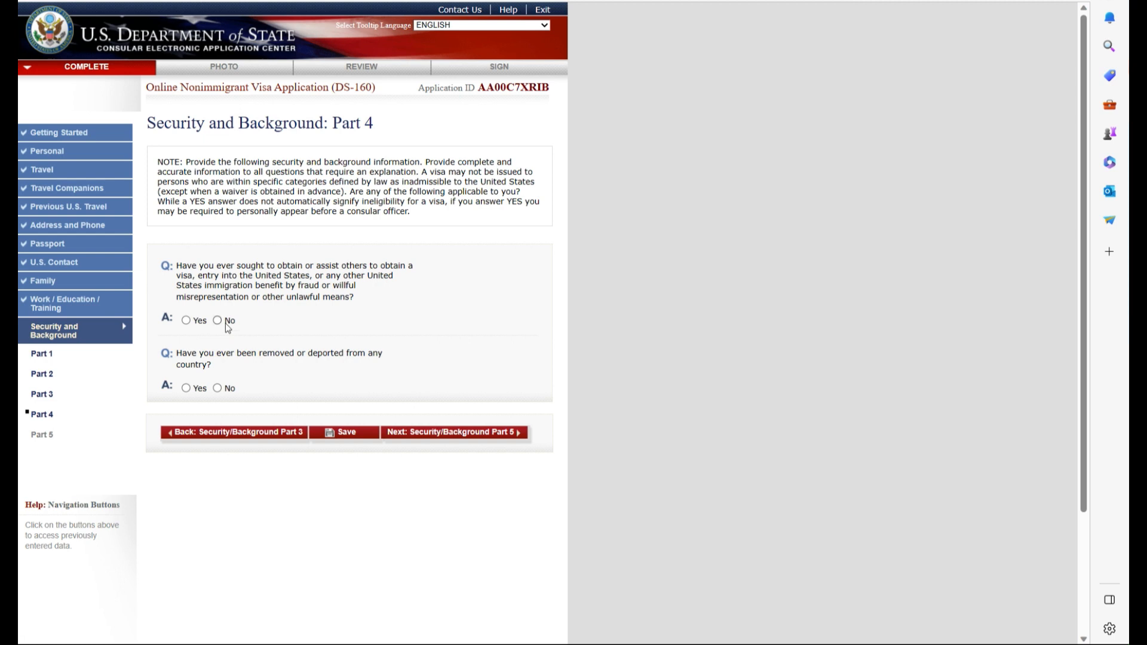
- Answer No to removal and the Part 5 custody and voting questions, reaching photo upload
left_click(217, 389)
left_click(452, 432)
left_click(217, 310)
left_click(218, 378)
left_click(217, 447)
left_click(494, 490)
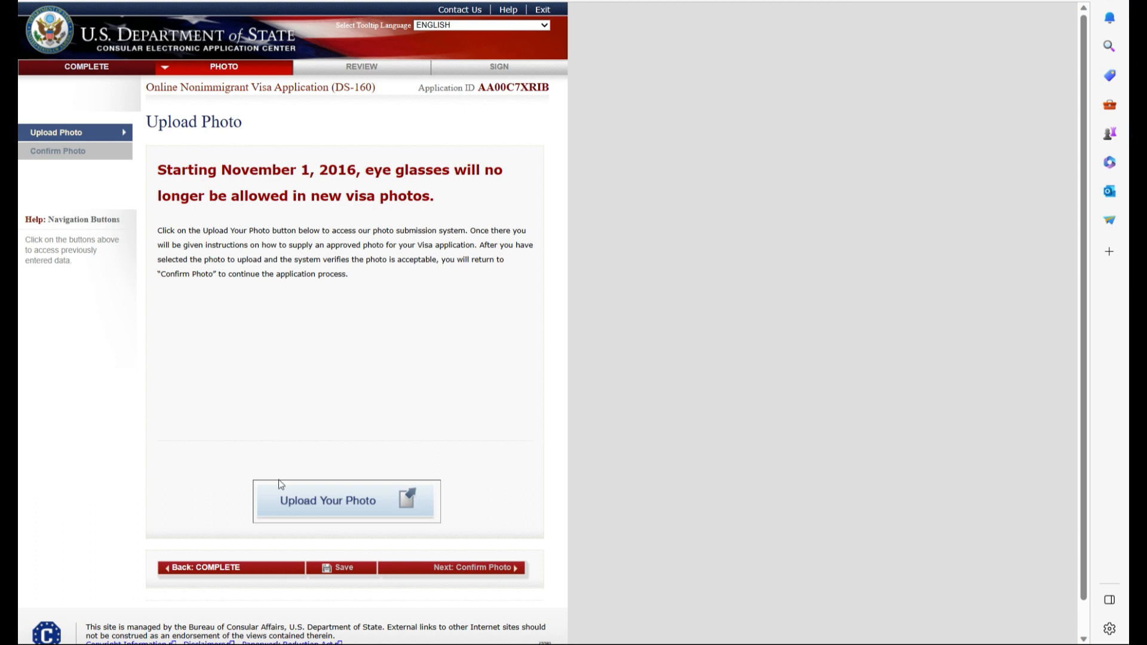
- Upload passport.jpg for the photo quality check
left_click(317, 501)
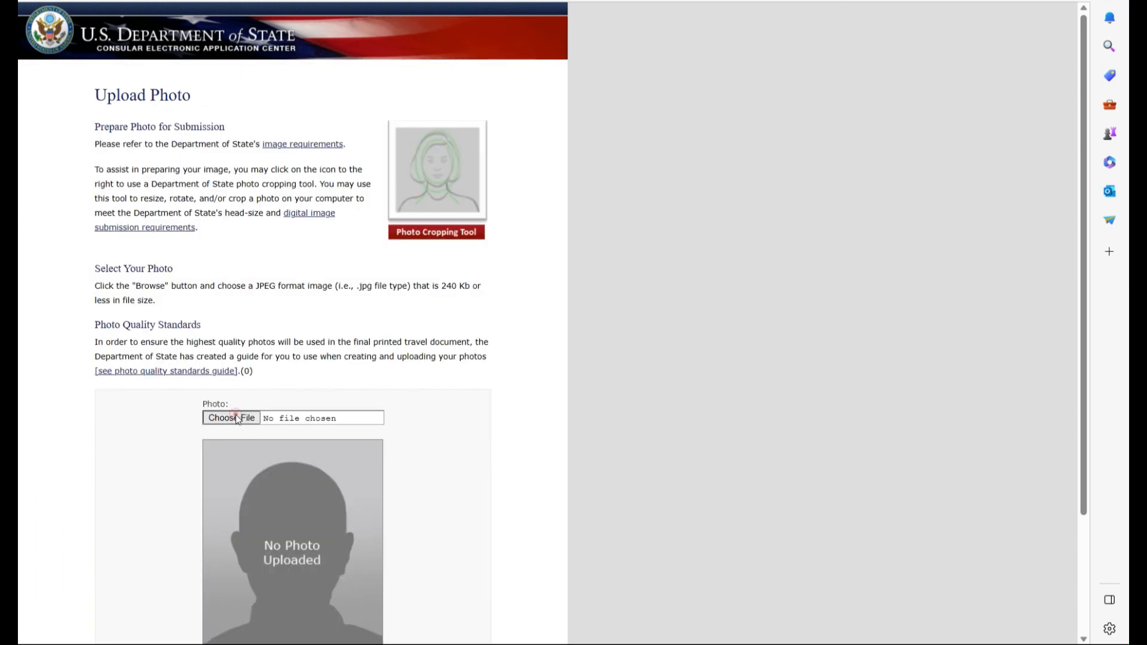
left_click(235, 417)
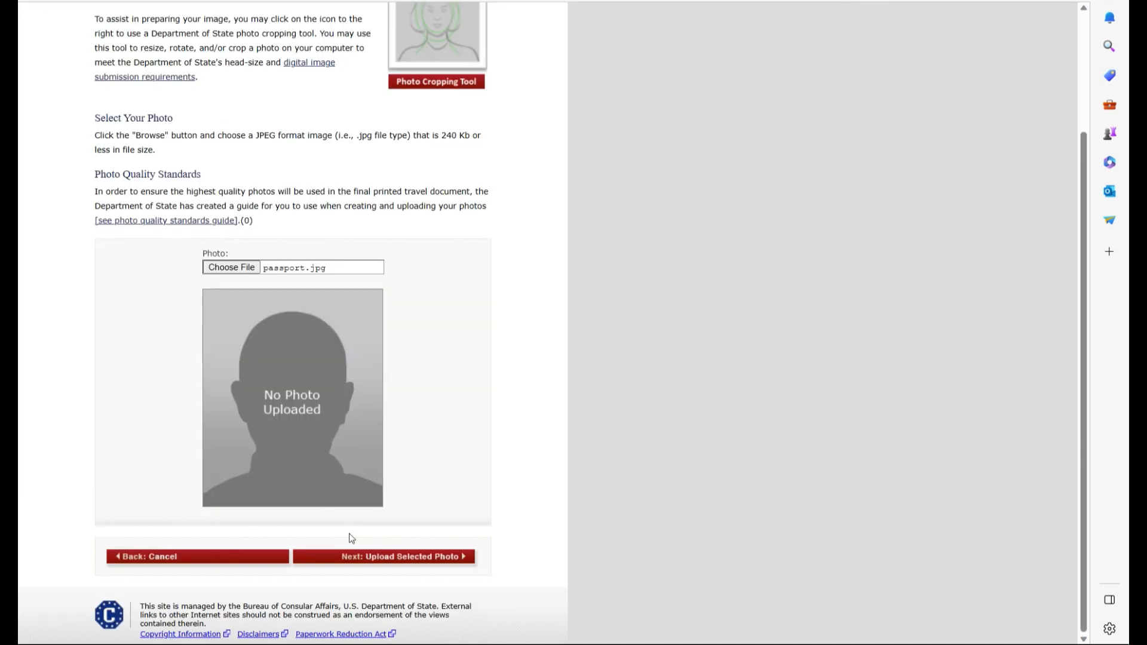
left_click(415, 557)
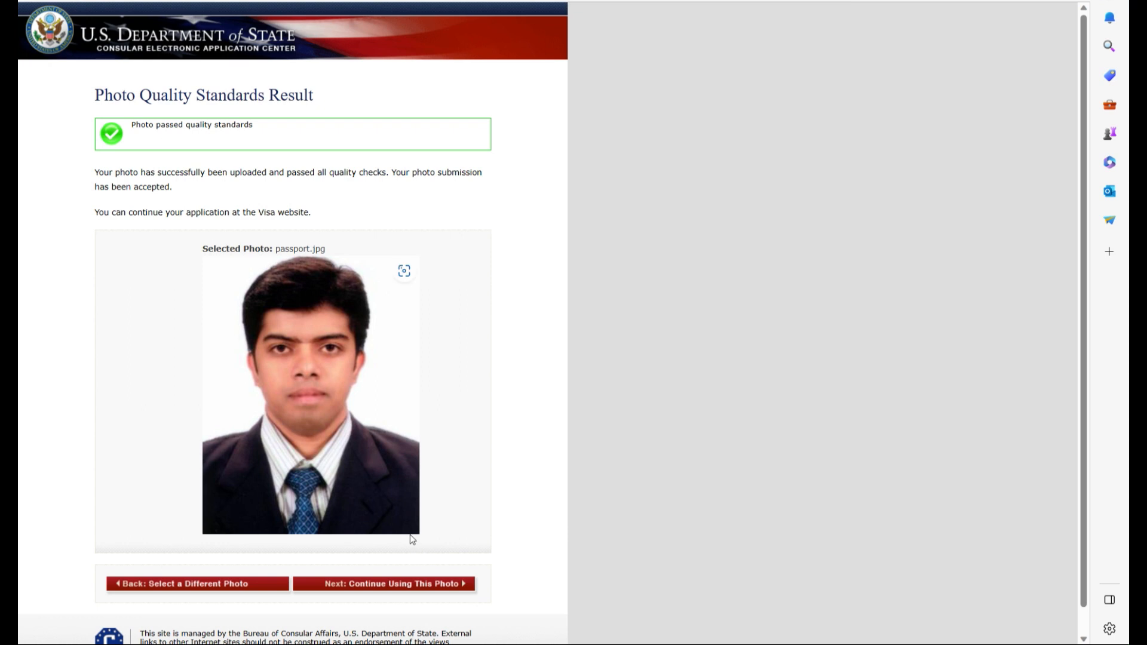
- Keep the approved photo and proceed to the application review, accepting the leave prompt
scroll(410, 537, "down", 1)
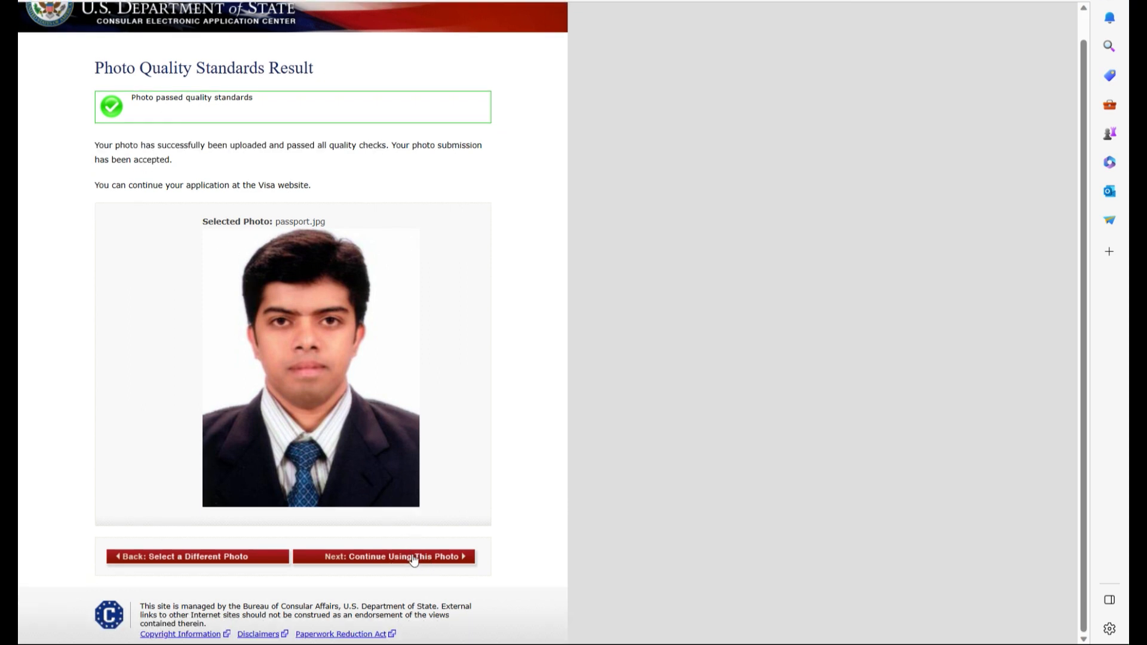
left_click(422, 555)
left_click(484, 548)
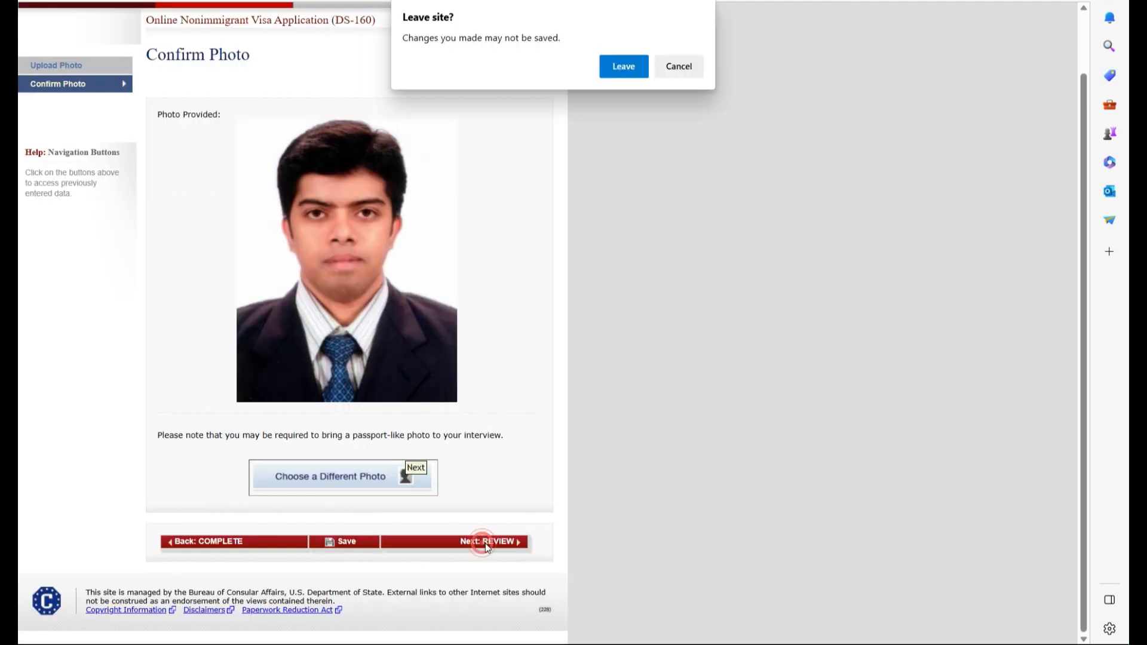
key("Return")
- Review the personal details and travel information pages
scroll(481, 216, "down", 10)
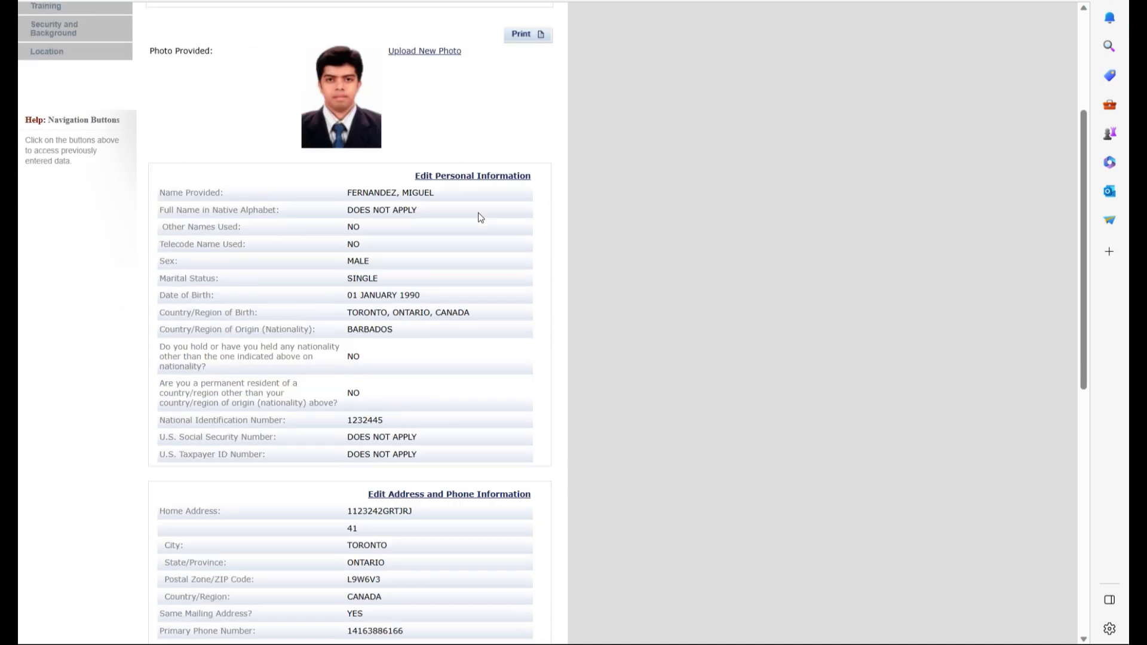
scroll(481, 217, "down", 2)
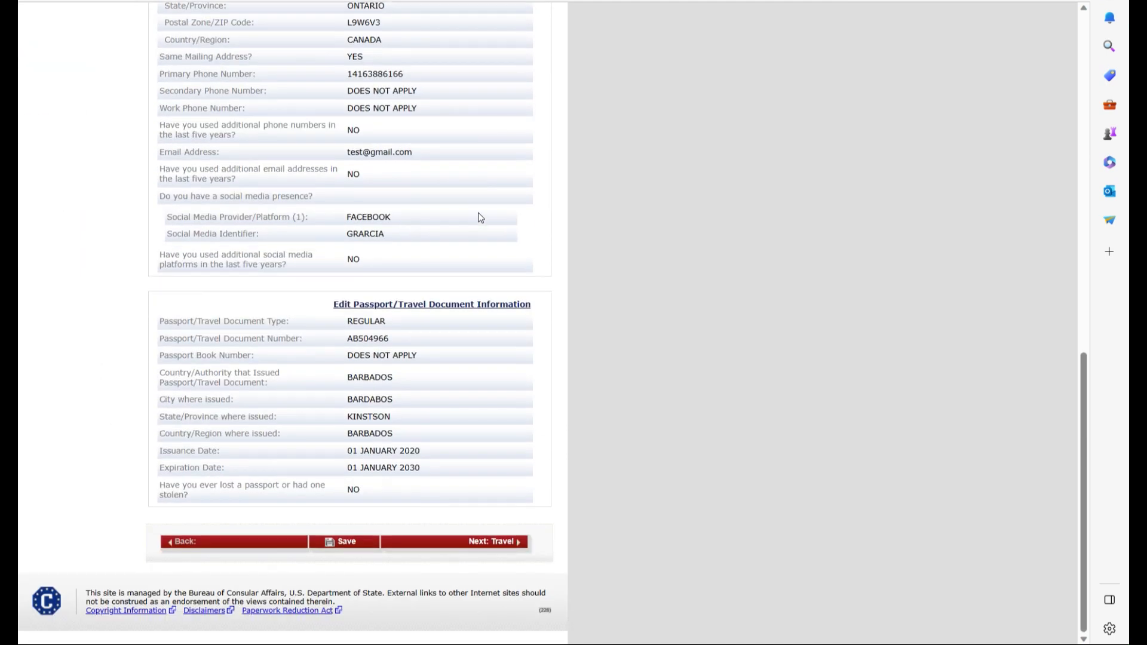
scroll(481, 216, "up", 4)
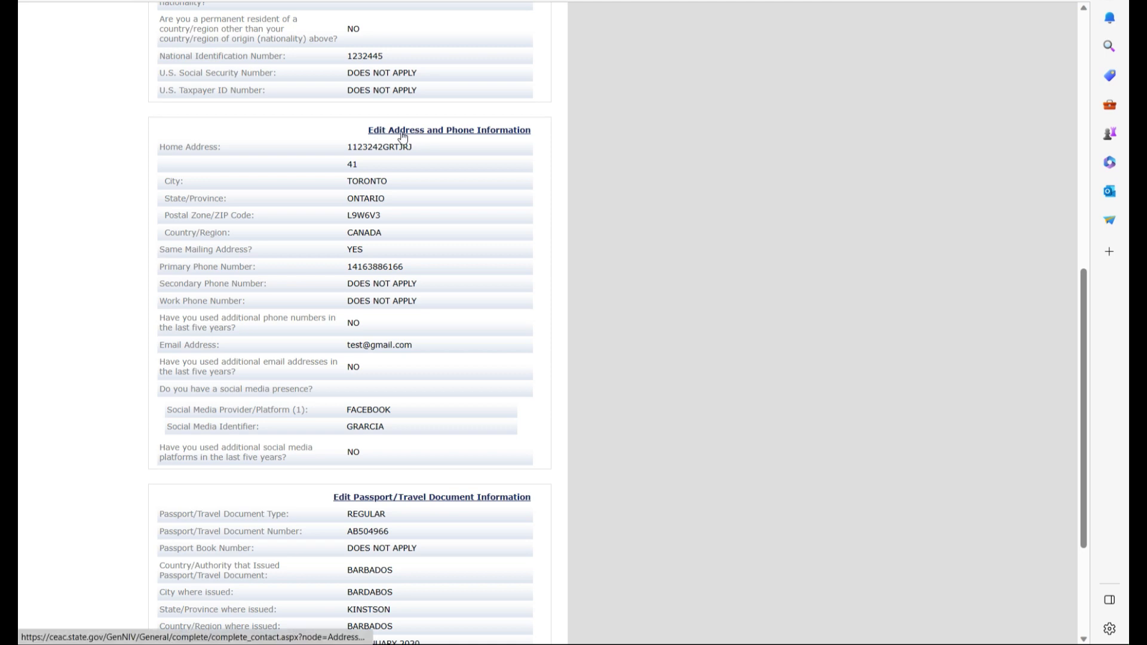
scroll(380, 452, "down", 3)
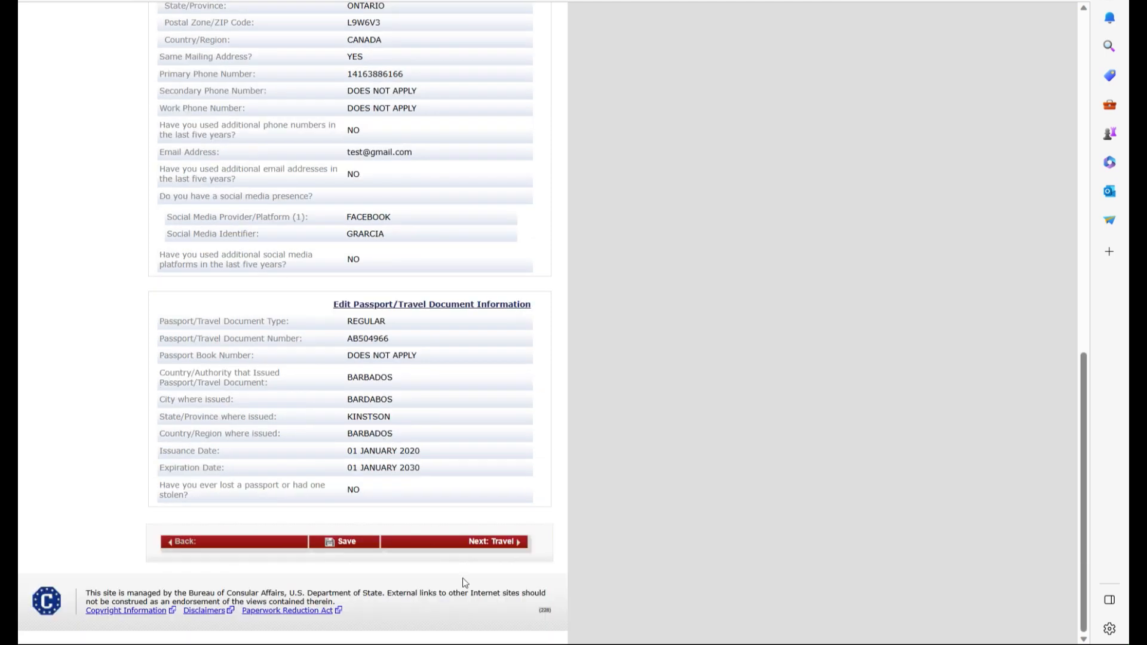
left_click(497, 544)
scroll(500, 556, "down", 2)
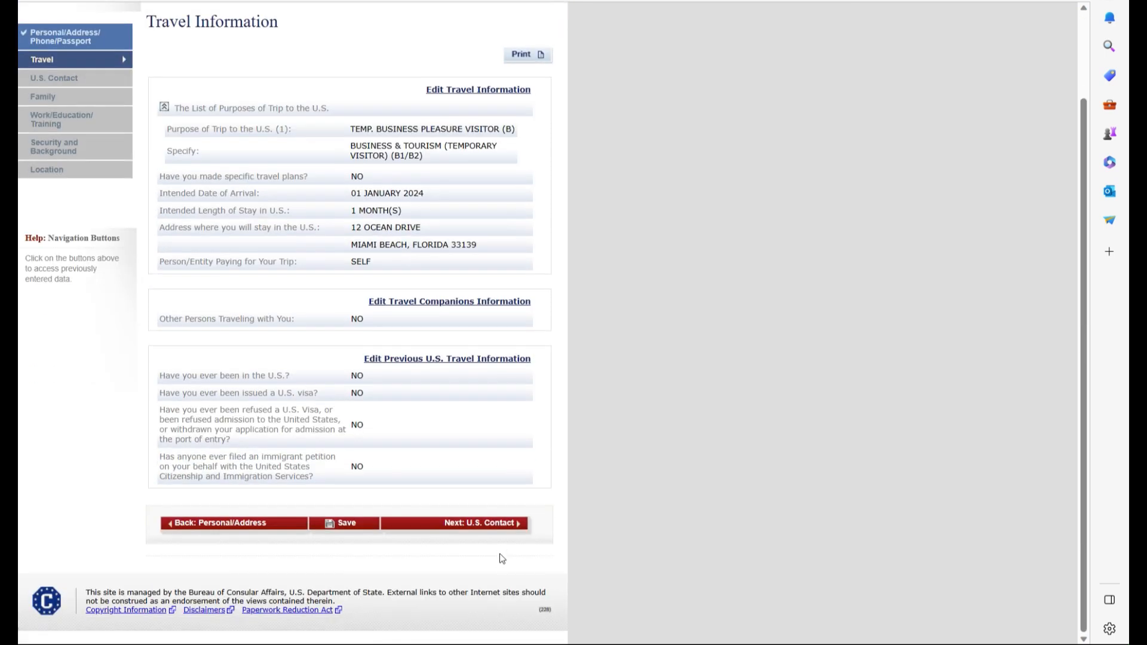
left_click(501, 524)
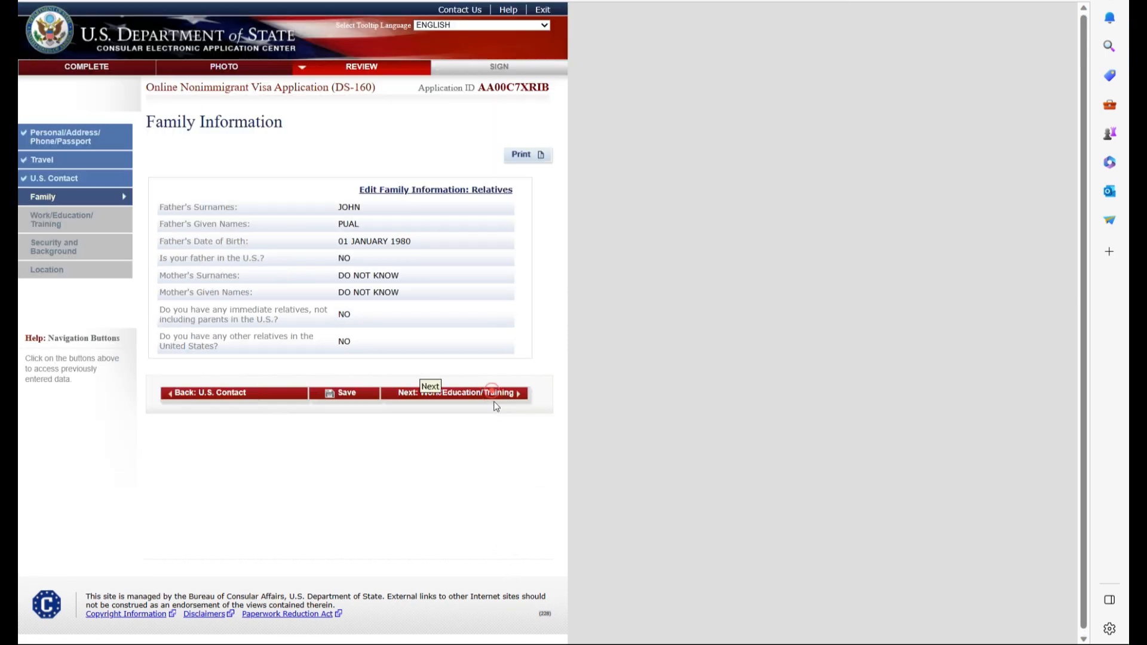
- Review the family, work/education and security pages through to Location Information
left_click(493, 392)
scroll(499, 442, "down", 2)
scroll(501, 462, "down", 3)
left_click(489, 522)
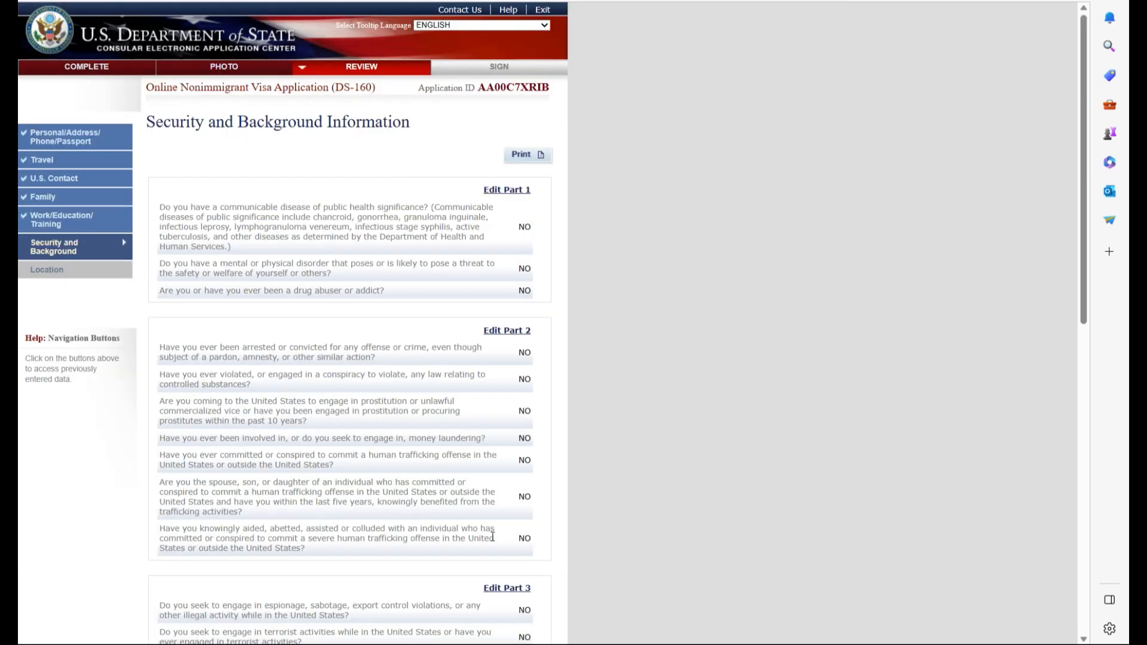
scroll(495, 541, "down", 7)
scroll(499, 553, "down", 3)
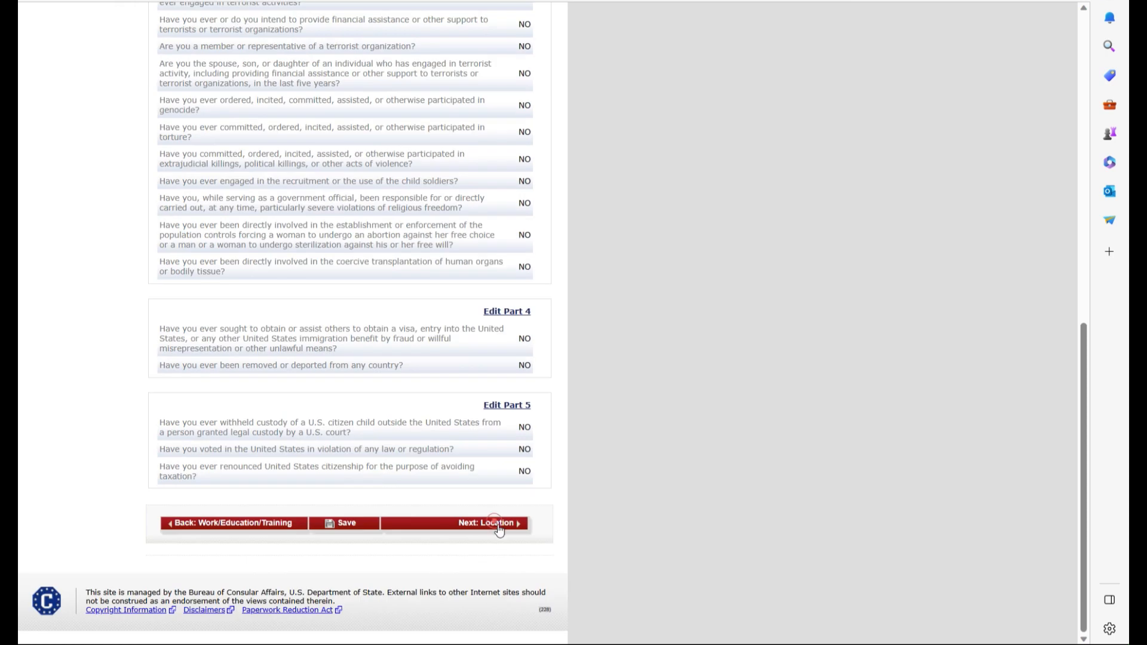
left_click(498, 526)
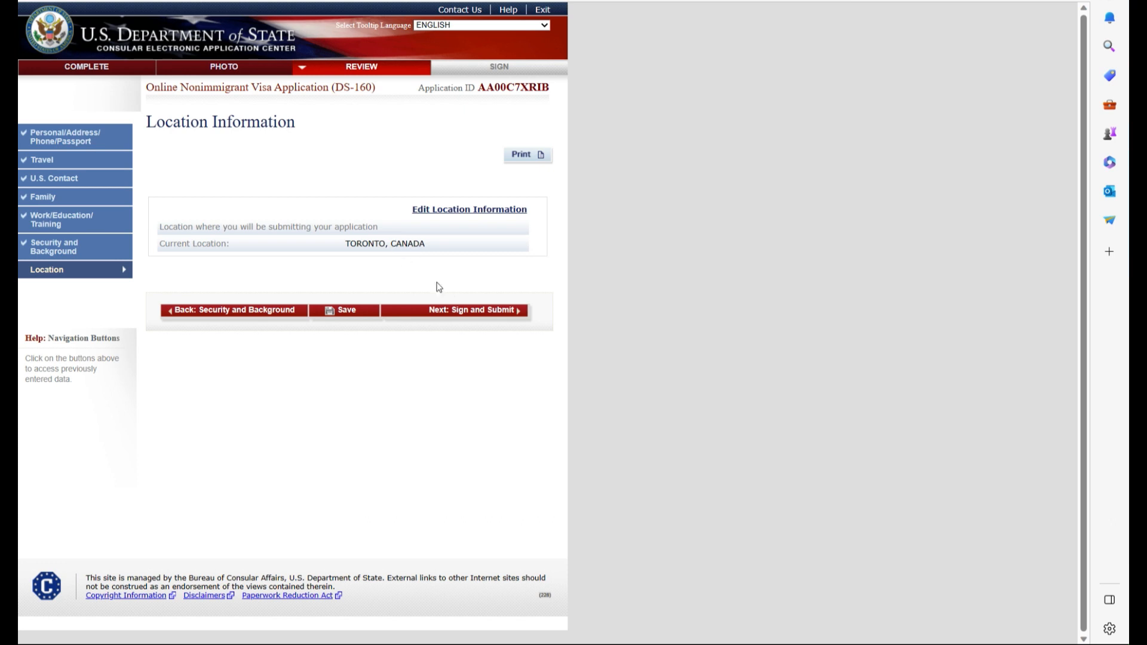
- Answer No to preparation assistance and enter the passport number for the e-signature
left_click(480, 311)
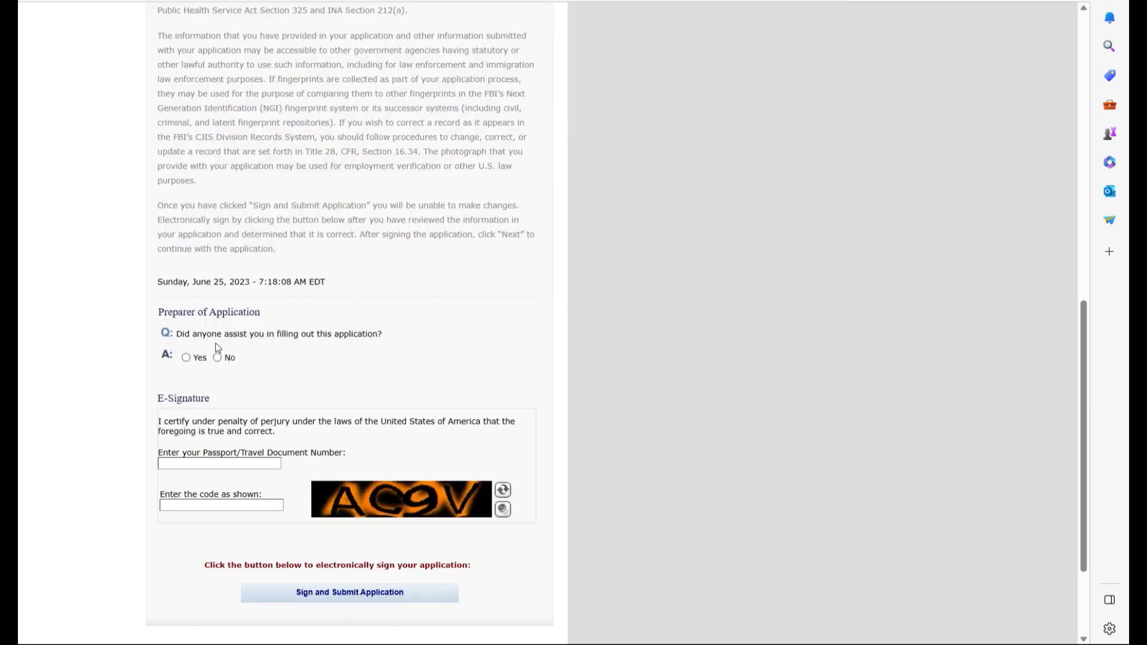
left_click(218, 358)
left_click(210, 464)
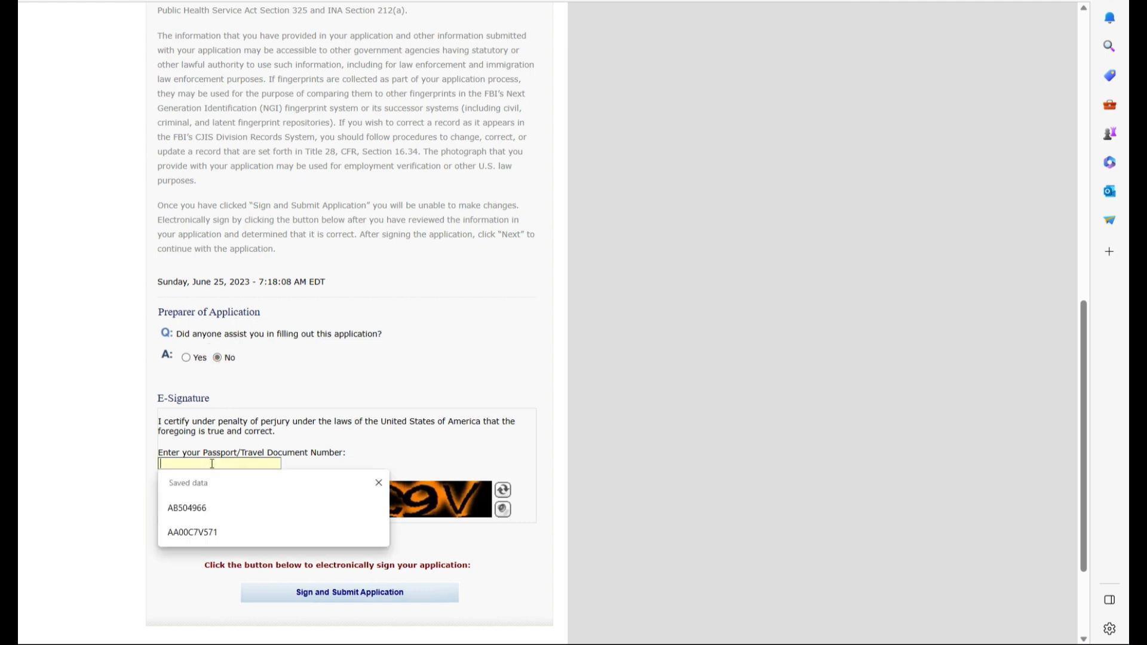
left_click(207, 508)
- Enter the verification code and submit to bring up the Confirmation page
left_click(211, 506)
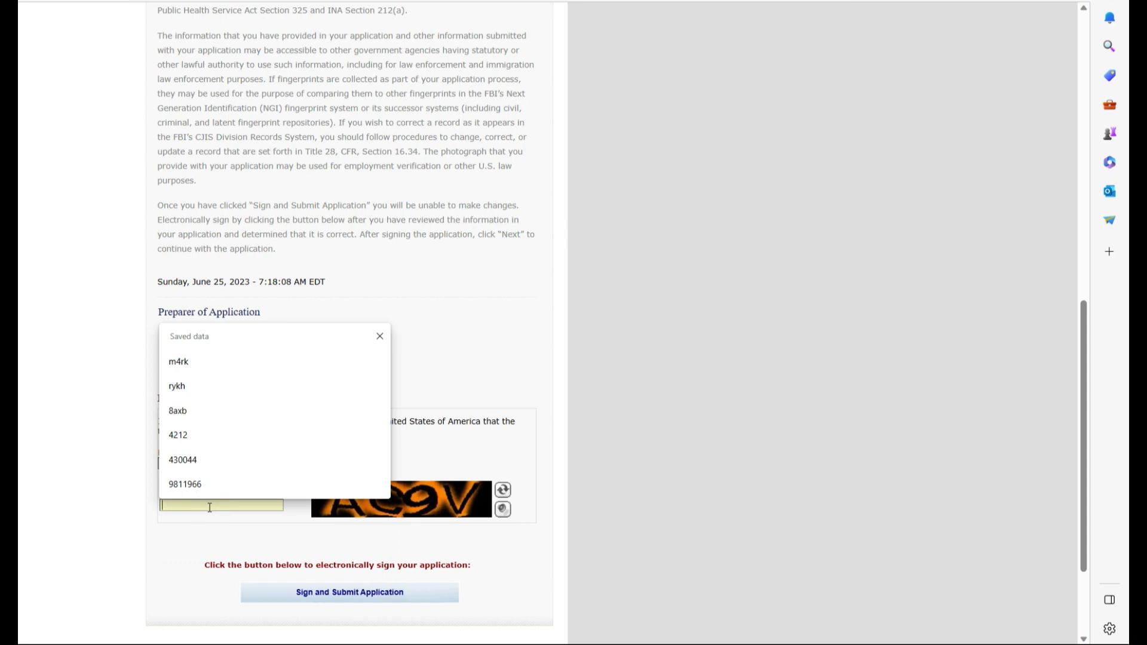
left_click(384, 333)
left_click(241, 504)
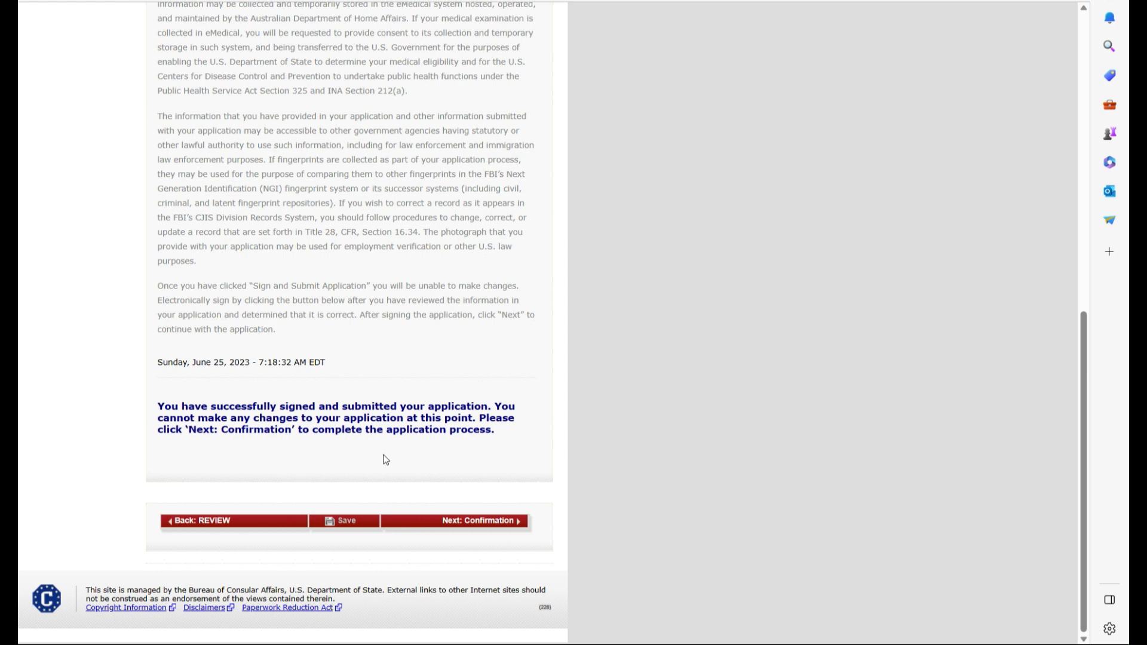
left_click(481, 521)
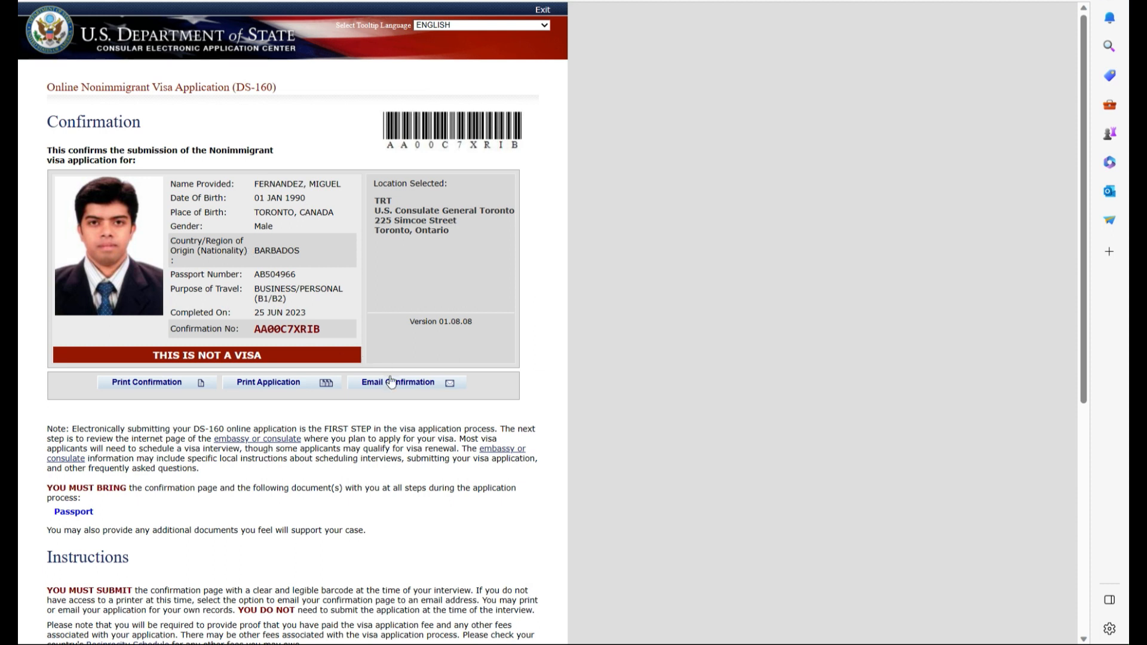
left_click(144, 383)
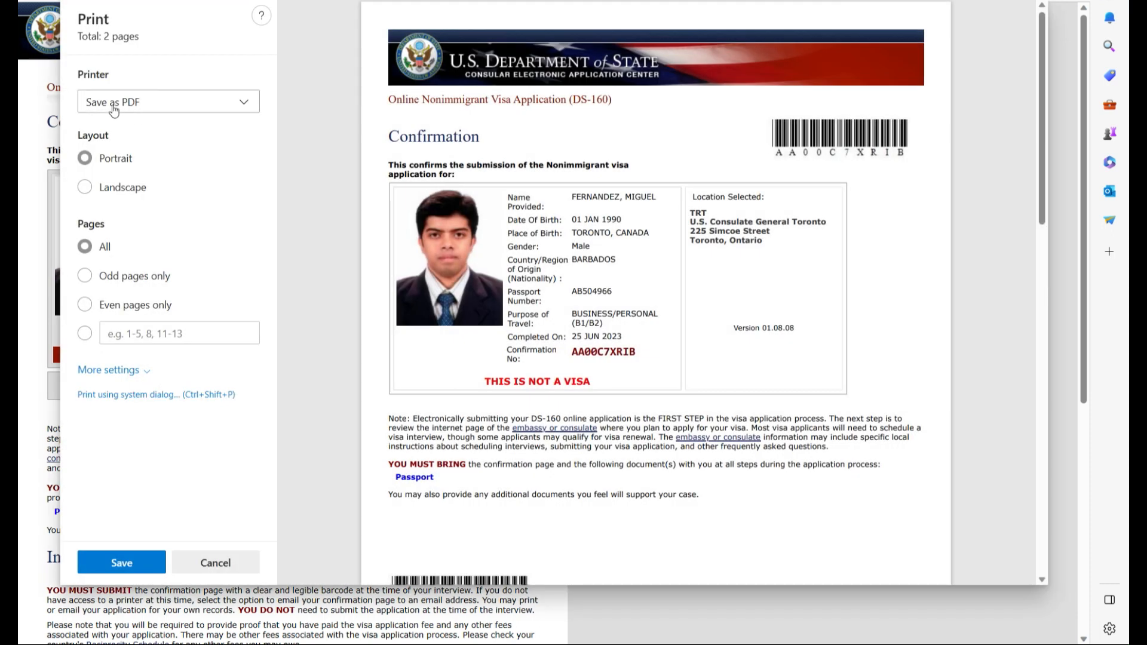
left_click(118, 562)
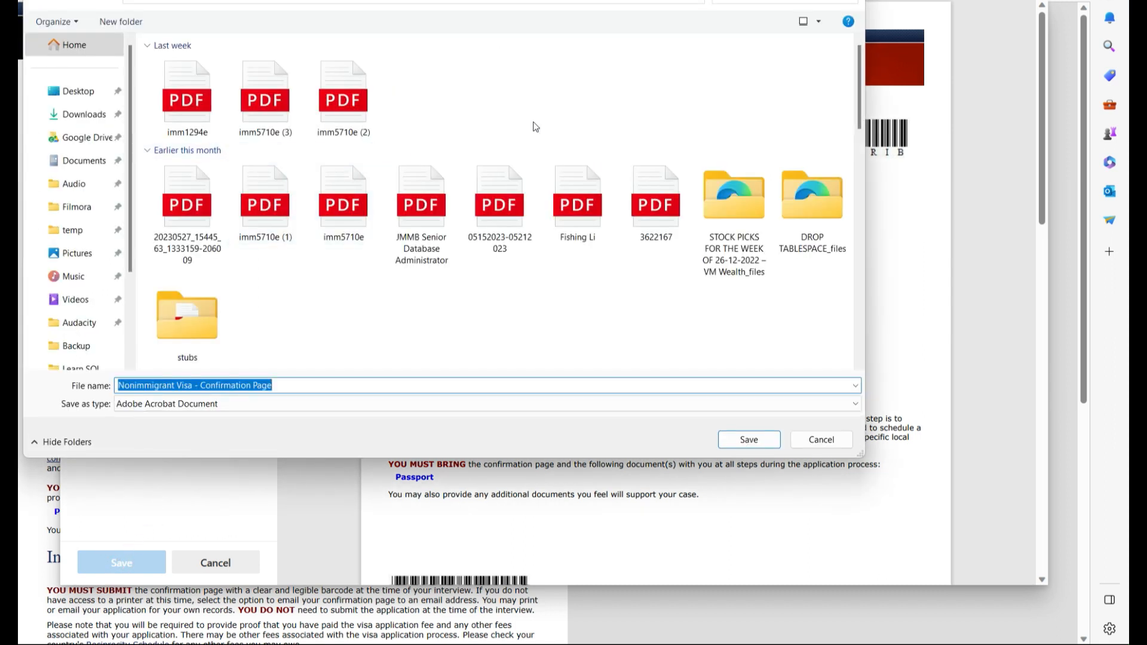
left_click(850, 0)
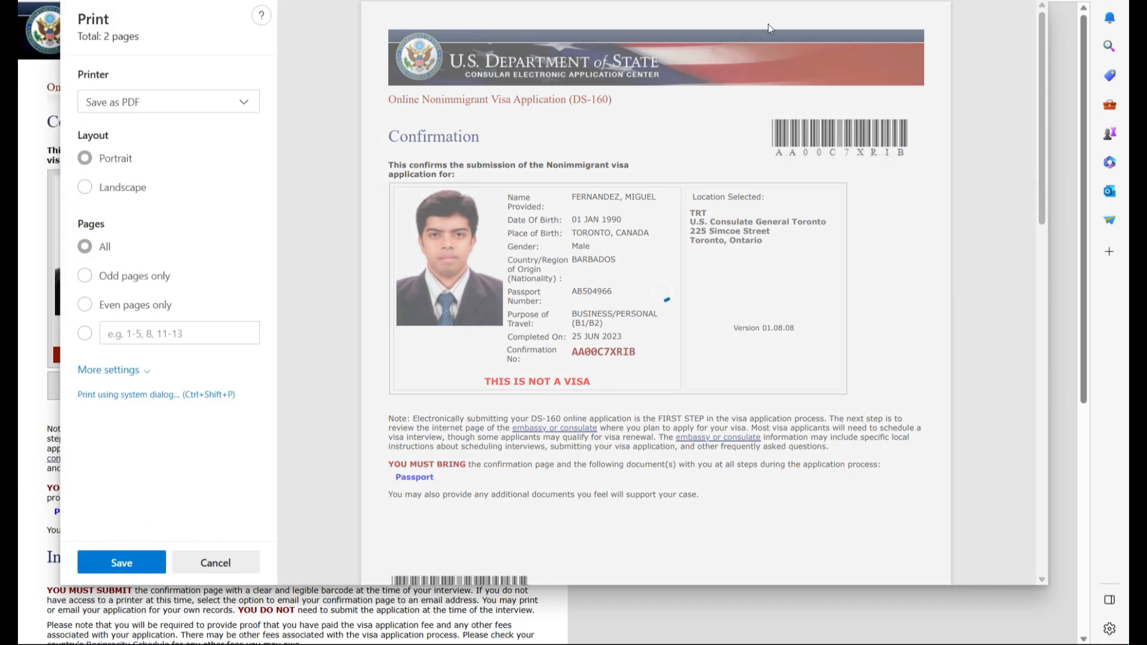
left_click(210, 563)
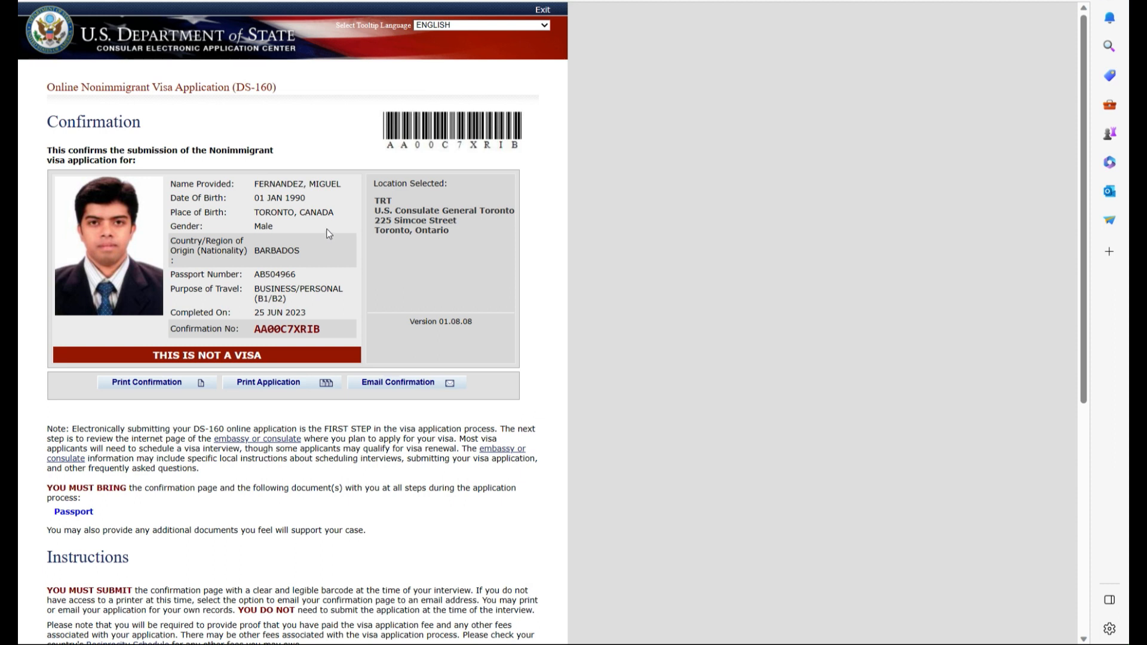
scroll(329, 233, "down", 7)
scroll(331, 239, "up", 7)
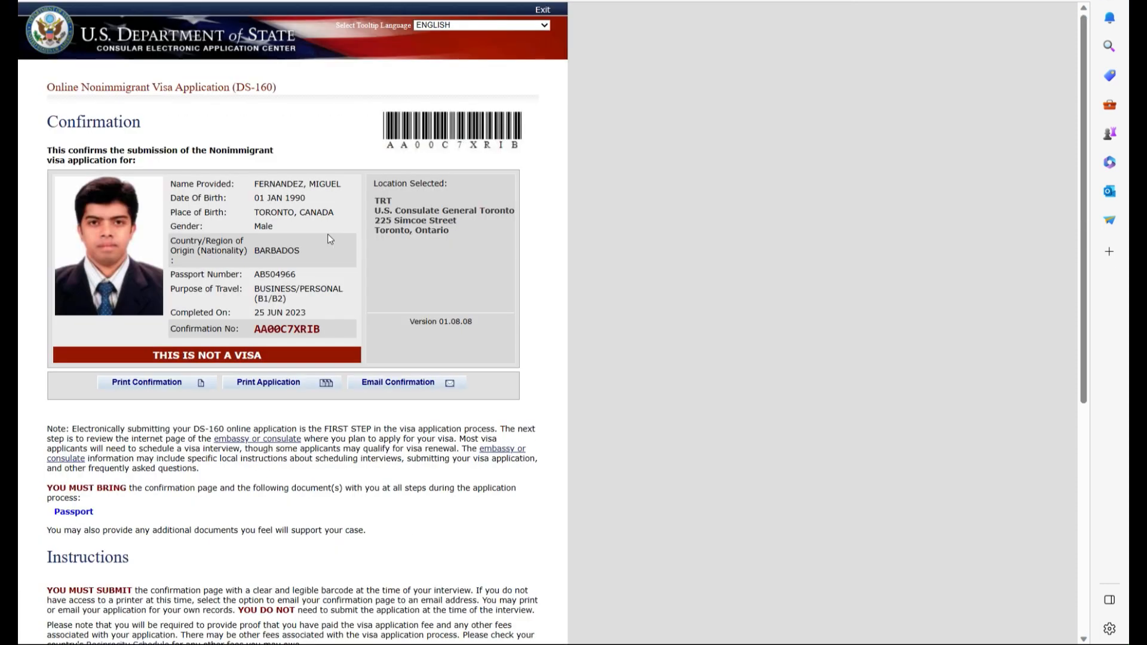